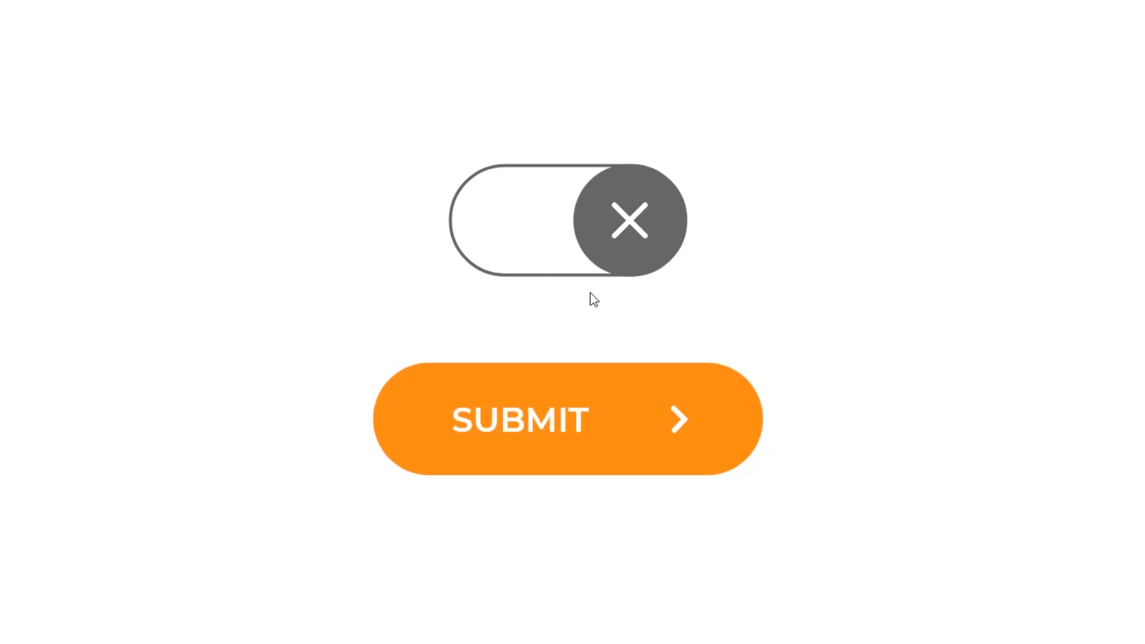
Preview the finished toggle by switching it repeatedly between its on and off states.
click(634, 244)
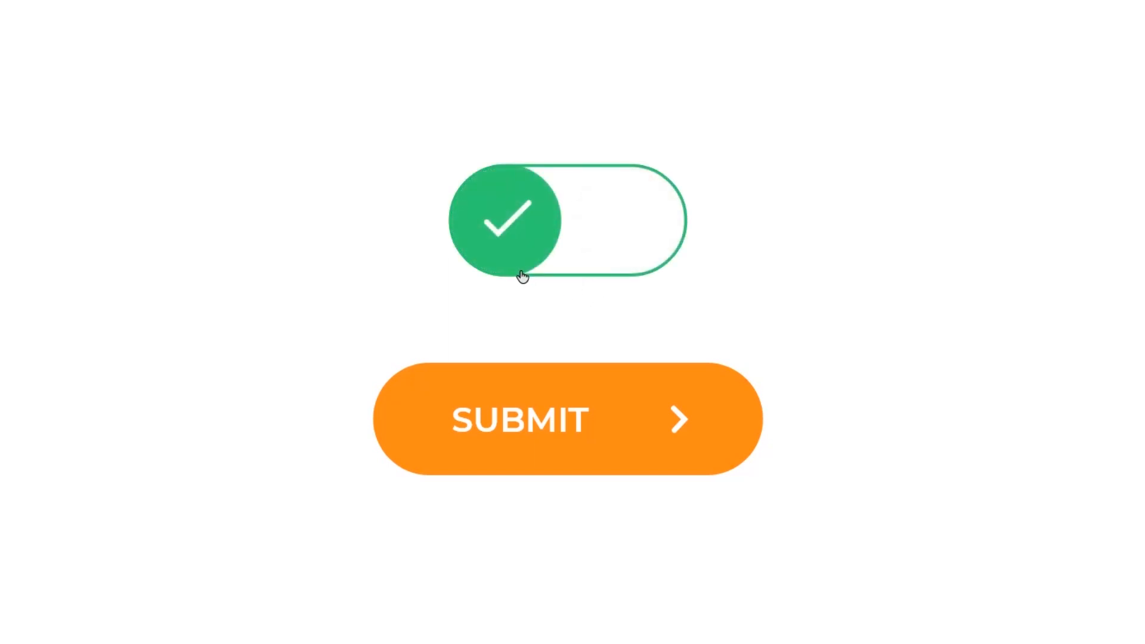
click(536, 256)
click(624, 242)
click(534, 258)
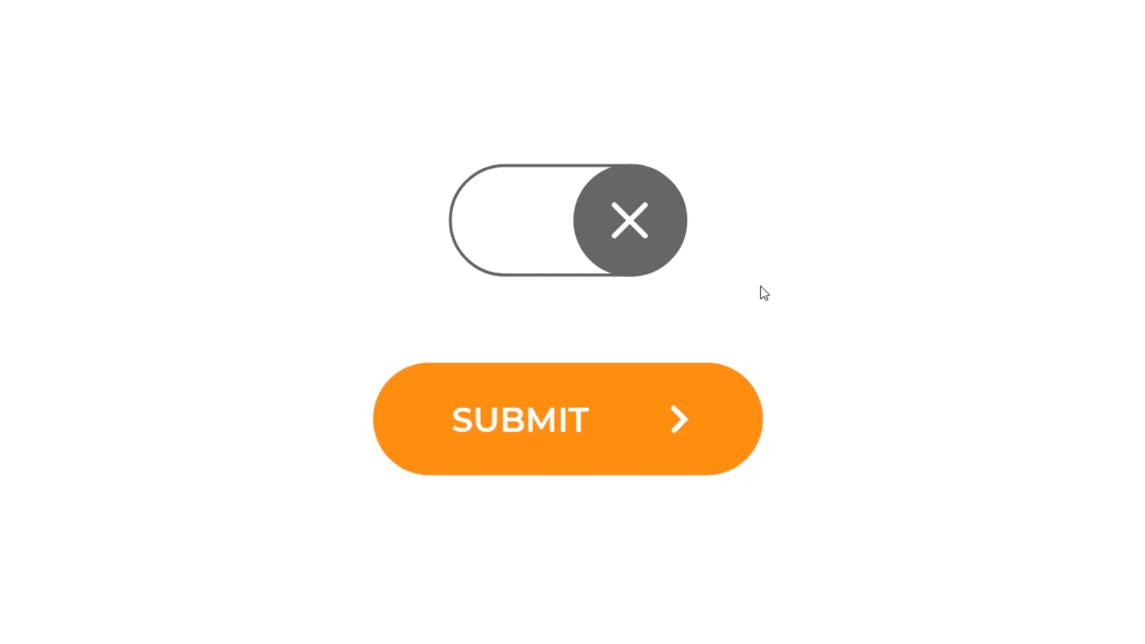
click(676, 252)
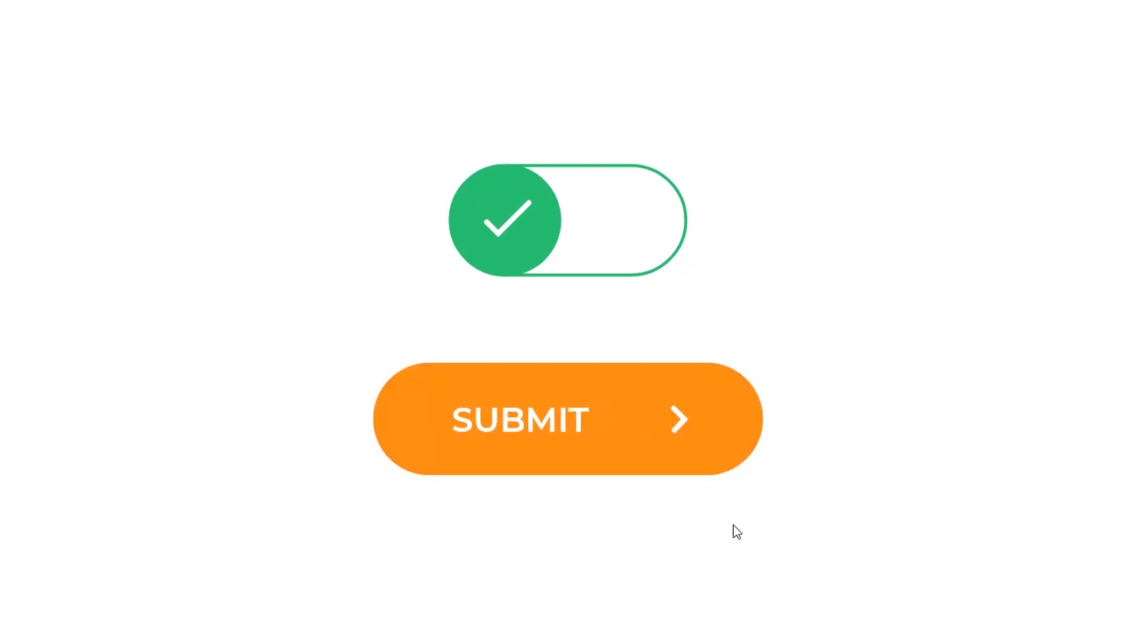
click(522, 261)
click(624, 262)
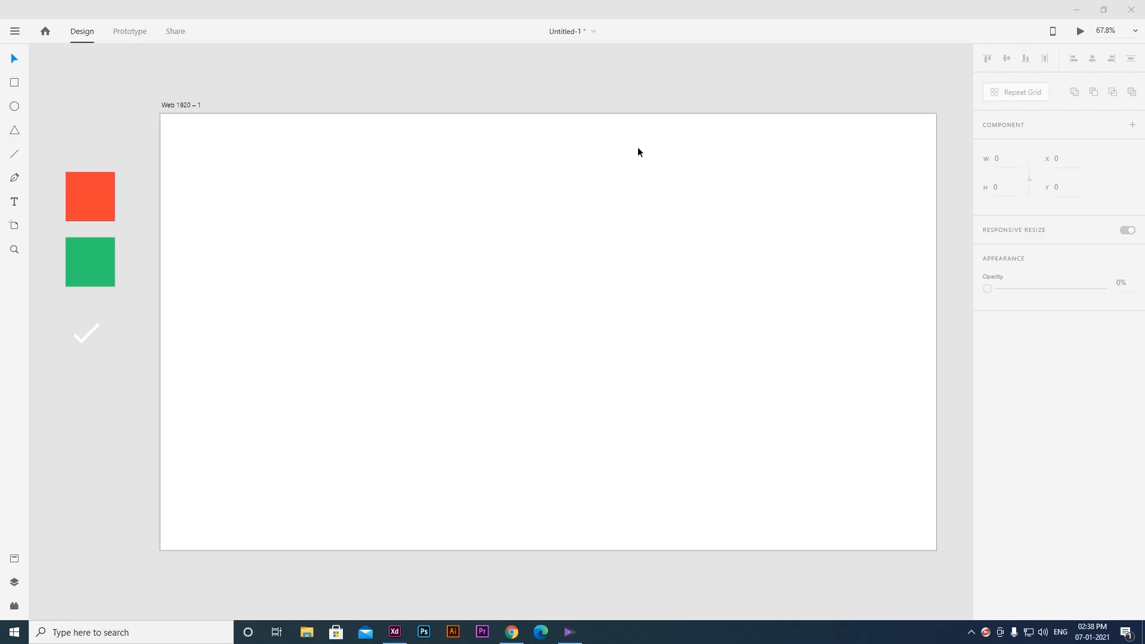
Draw a rectangle about 413 wide on the artboard and set its height to 150.
click(555, 224)
key(r)
mouse_move(403, 277)
mouse_down()
mouse_move(515, 328)
mouse_move(597, 345)
mouse_move(570, 339)
mouse_up()
double_click(1005, 189)
text(150)
key(Return)
key(Escape)
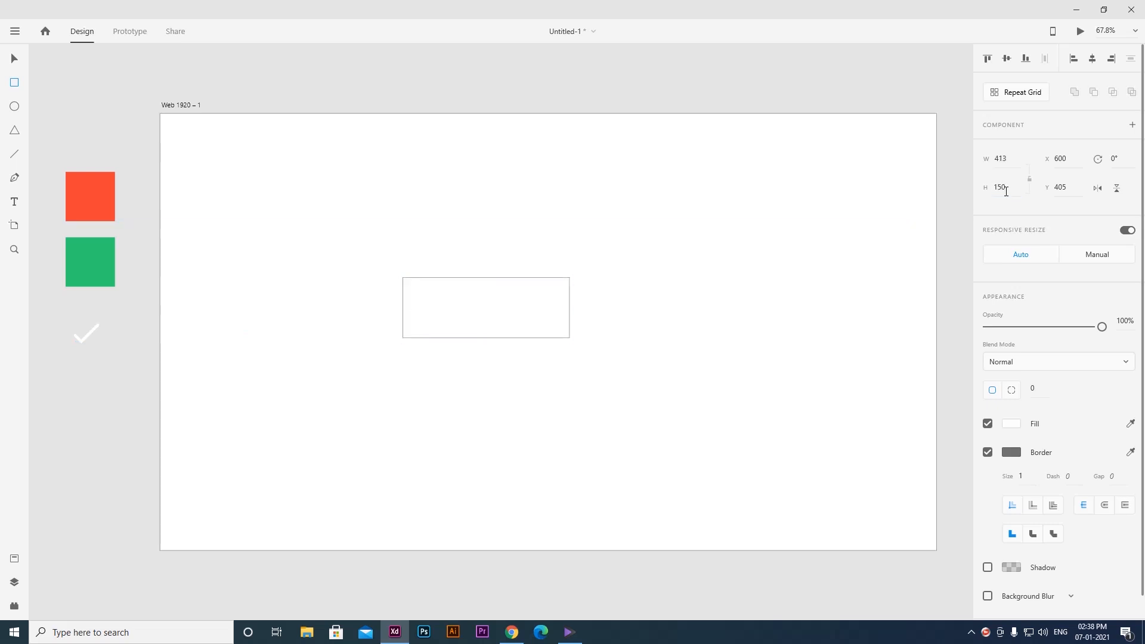
Centre the rectangle horizontally and vertically on the artboard.
click(14, 60)
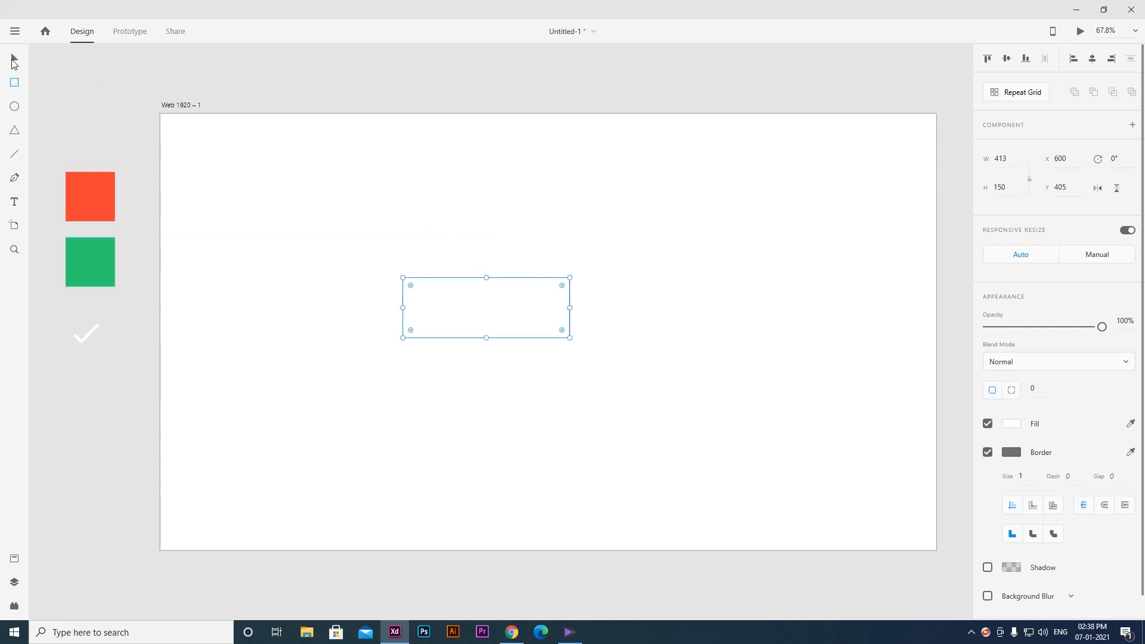
click(517, 248)
click(493, 277)
key(ctrl+z)
click(519, 246)
click(555, 310)
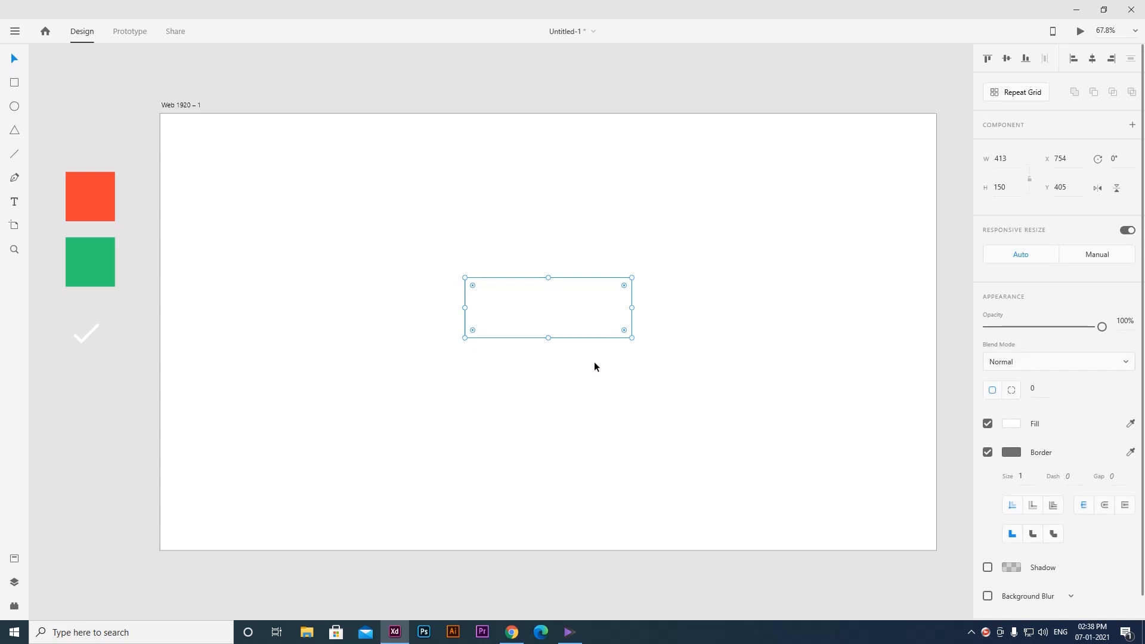
key(ctrl+z)
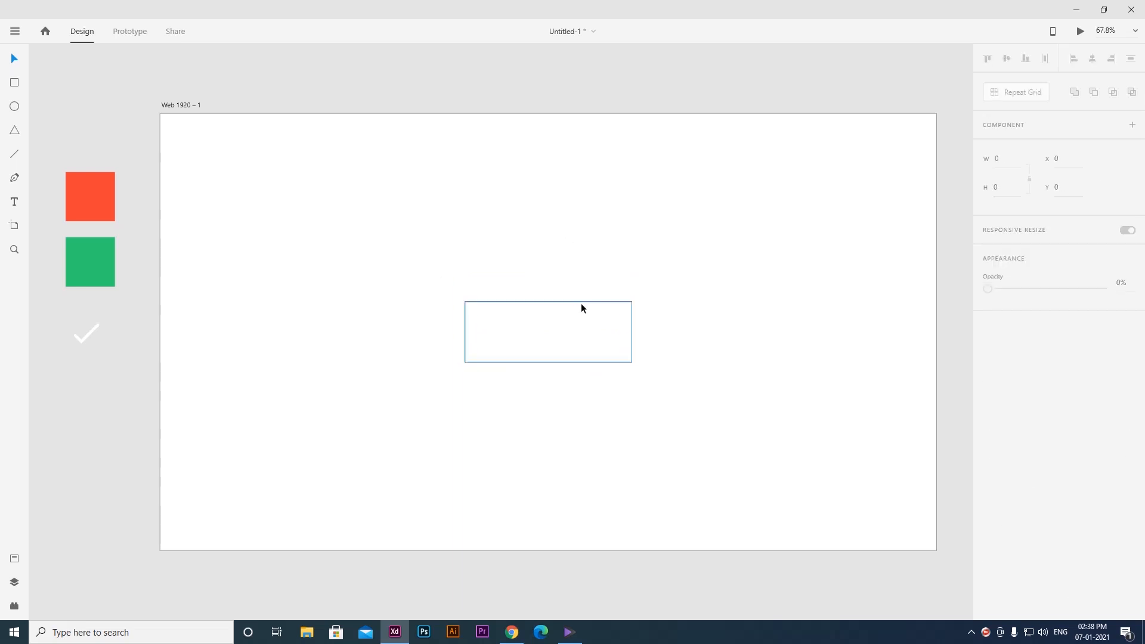
Narrow the rectangle to about 372 wide and round all its corners to a radius of 75, forming a pill.
click(581, 304)
drag(632, 332, 617, 333)
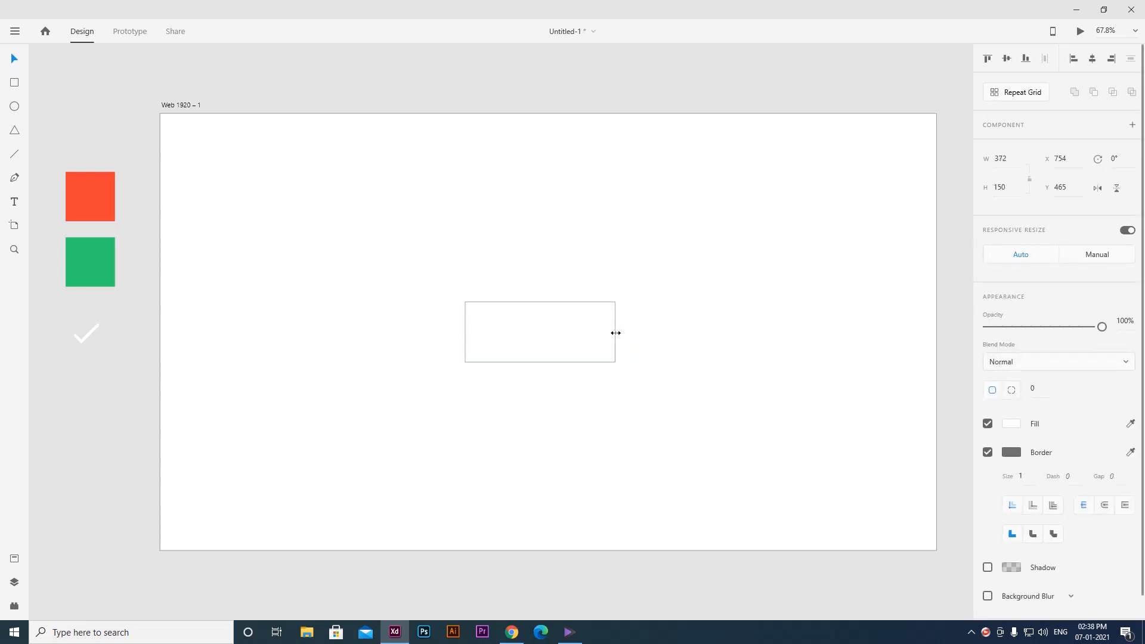
click(542, 274)
scroll(573, 370, up, 5)
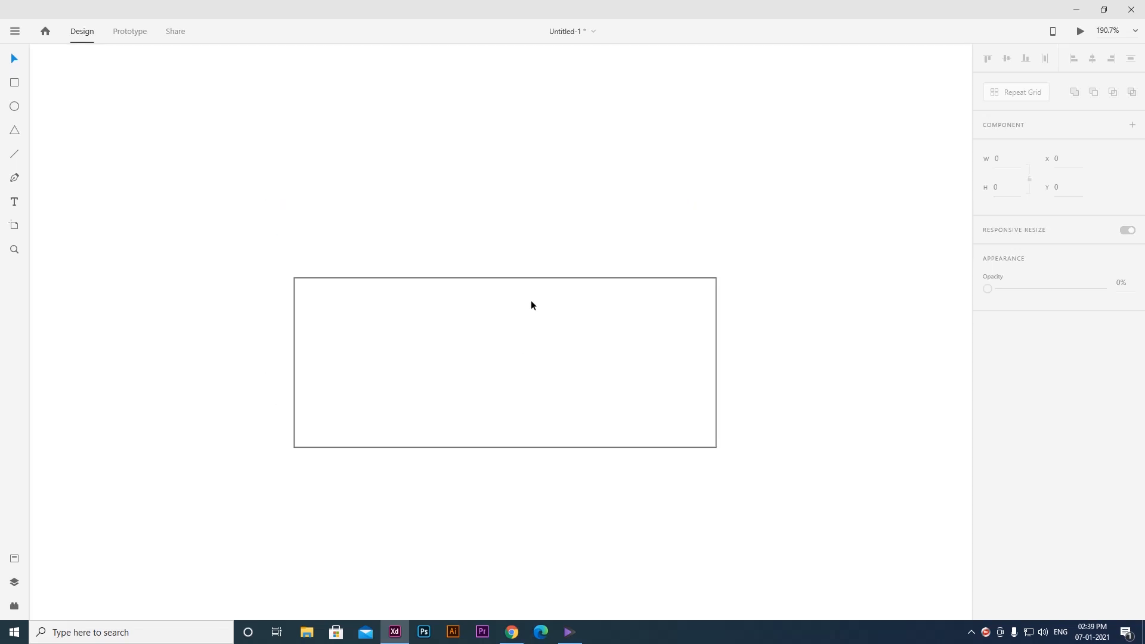
click(525, 277)
drag(301, 285, 399, 315)
drag(467, 336, 506, 343)
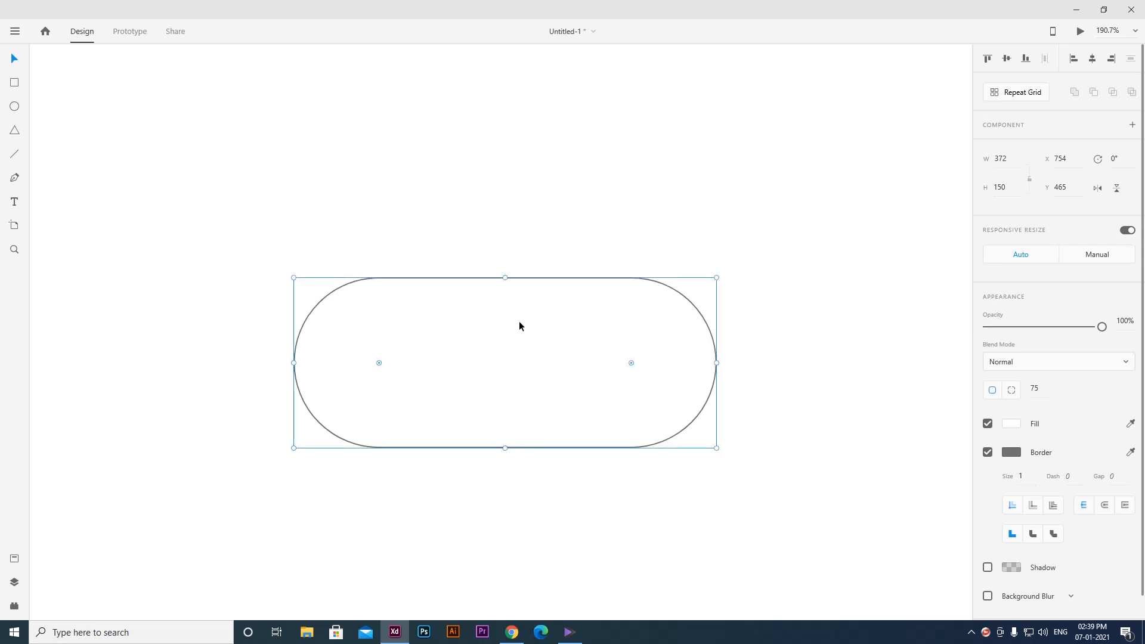
click(513, 214)
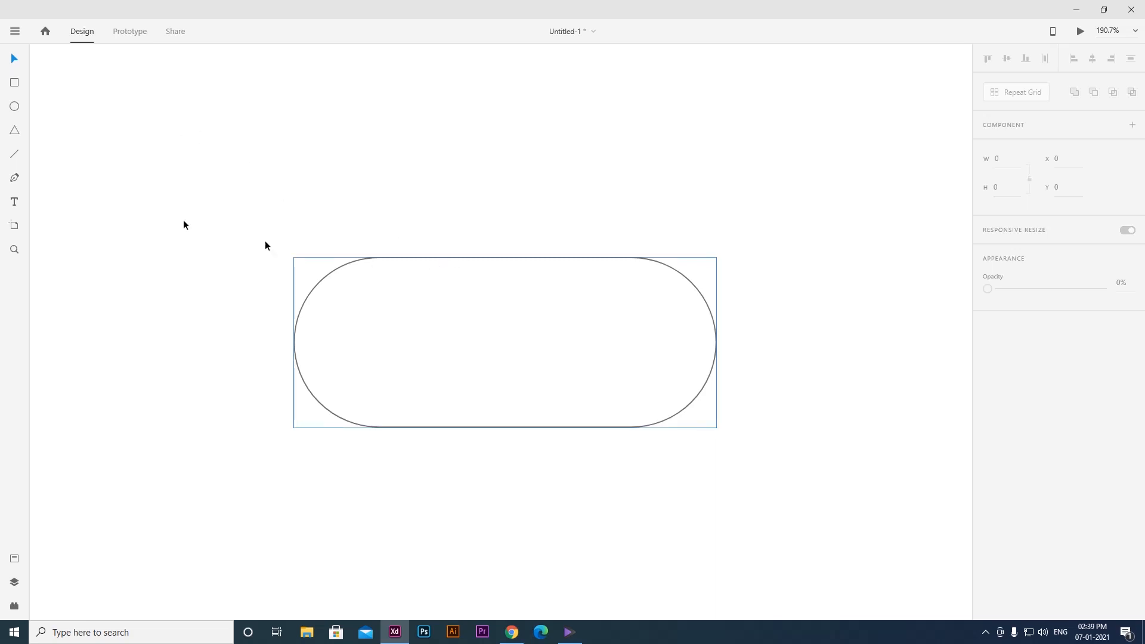
Draw a 150 by 150 circle and fit it into the left end of the pill shape.
key(e)
drag(350, 268, 510, 429)
click(1006, 159)
text(150)
key(Tab)
text(150)
key(Return)
drag(410, 368, 356, 354)
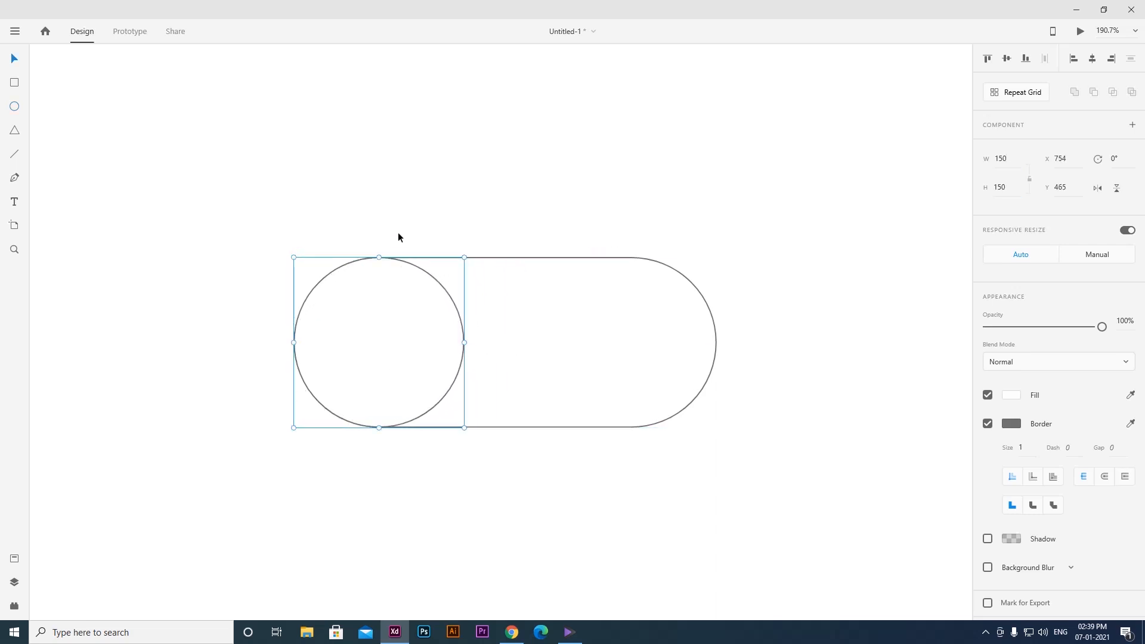
Fill the circle with the green of the swatch beside the artboard and remove its border.
scroll(606, 341, down, 6)
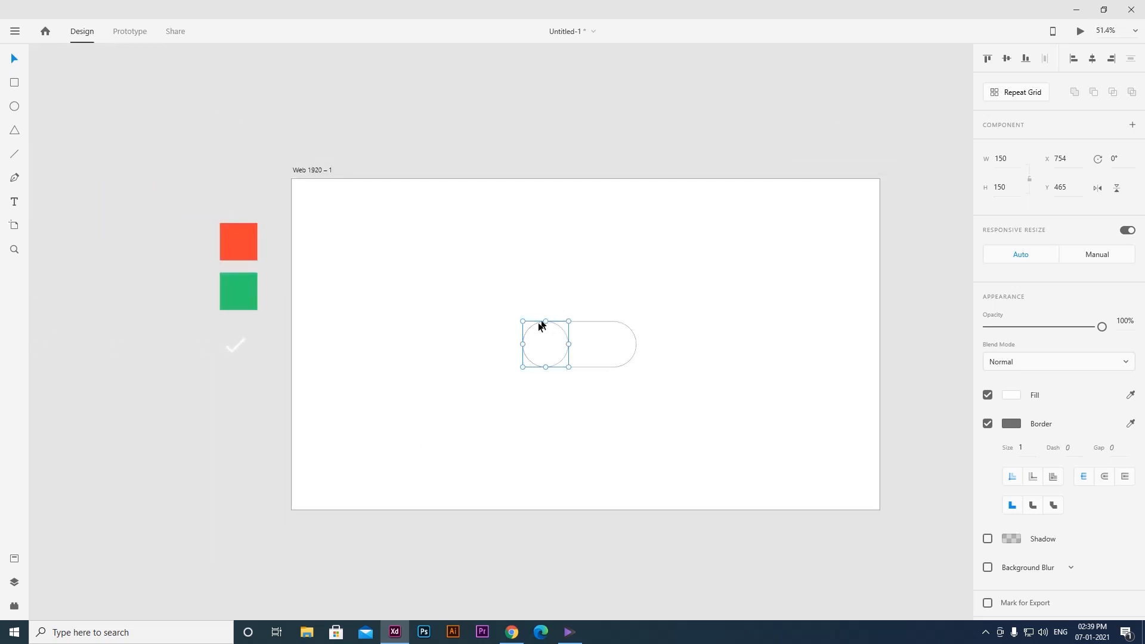
scroll(528, 324, right, 2)
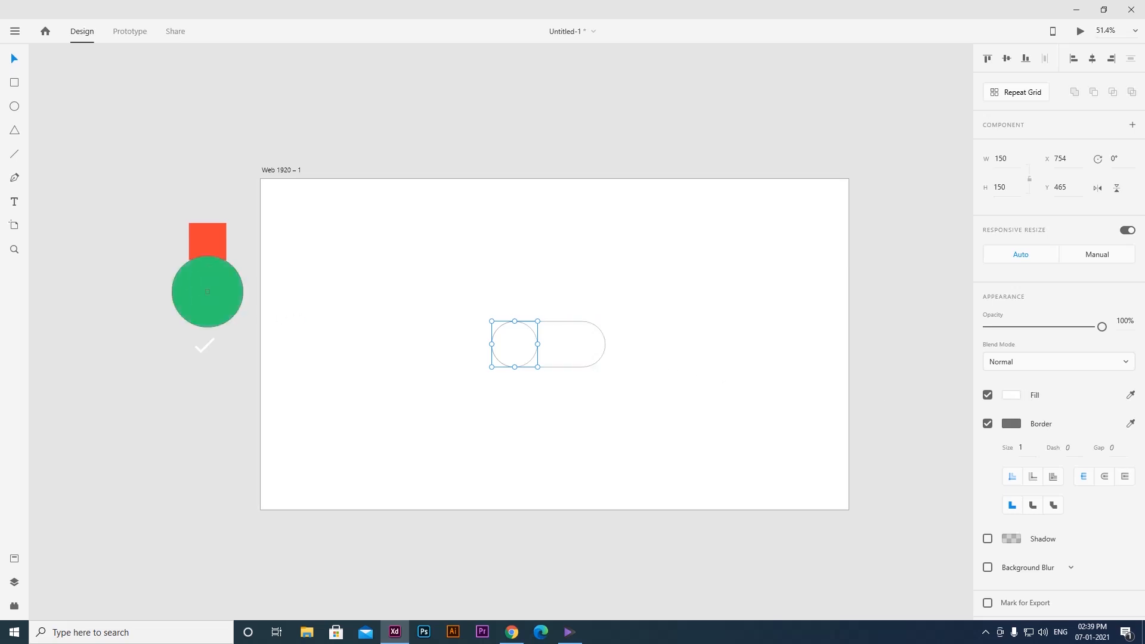
click(206, 291)
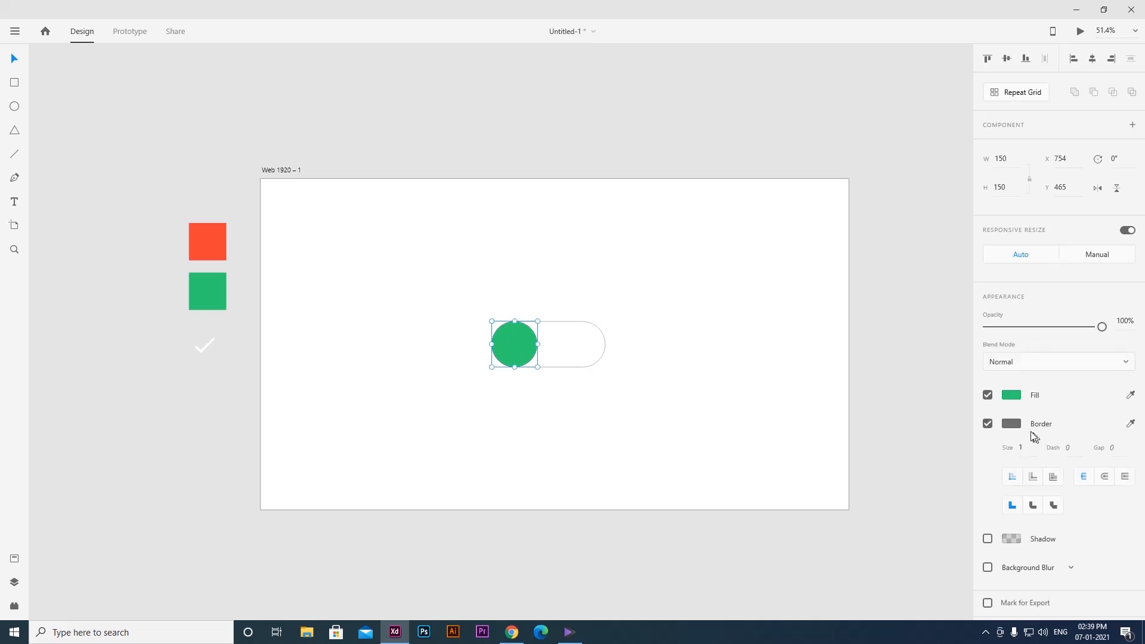
click(989, 424)
Shorten the pill shape from its right end to about 318 wide.
ctrl+click(493, 361)
drag(494, 360, 610, 367)
click(760, 337)
drag(830, 337, 797, 339)
drag(587, 341, 549, 358)
drag(543, 307, 784, 408)
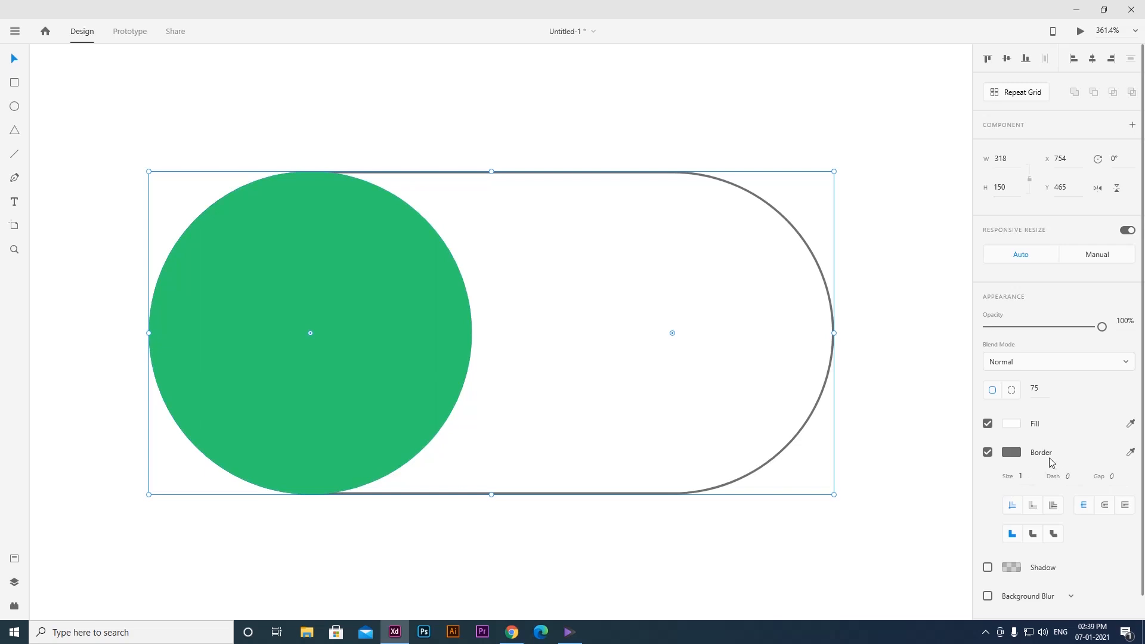
Give the pill outline the circle's green as its border colour and set the border size to 4.
click(1131, 453)
click(382, 339)
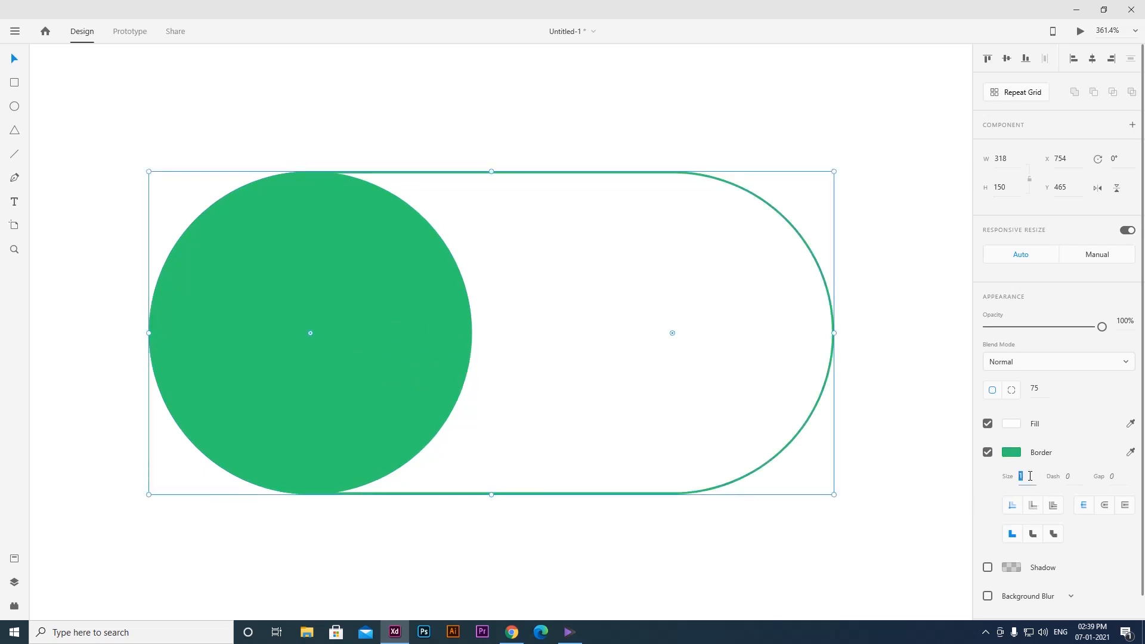
key(Return)
scroll(478, 357, down, 8)
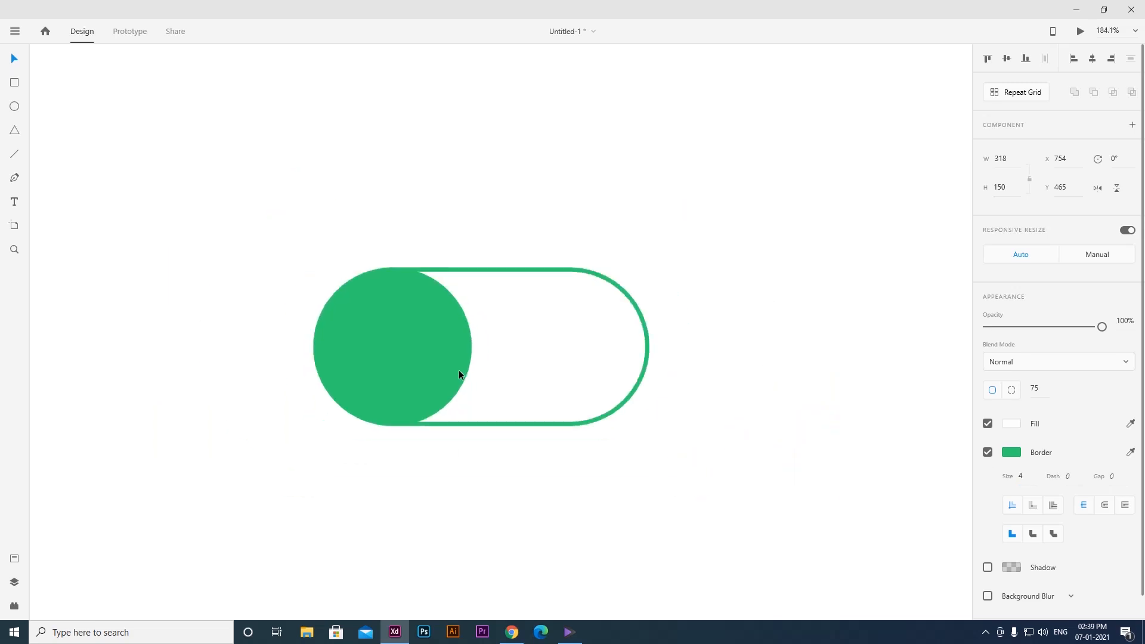
scroll(517, 339, down, 1)
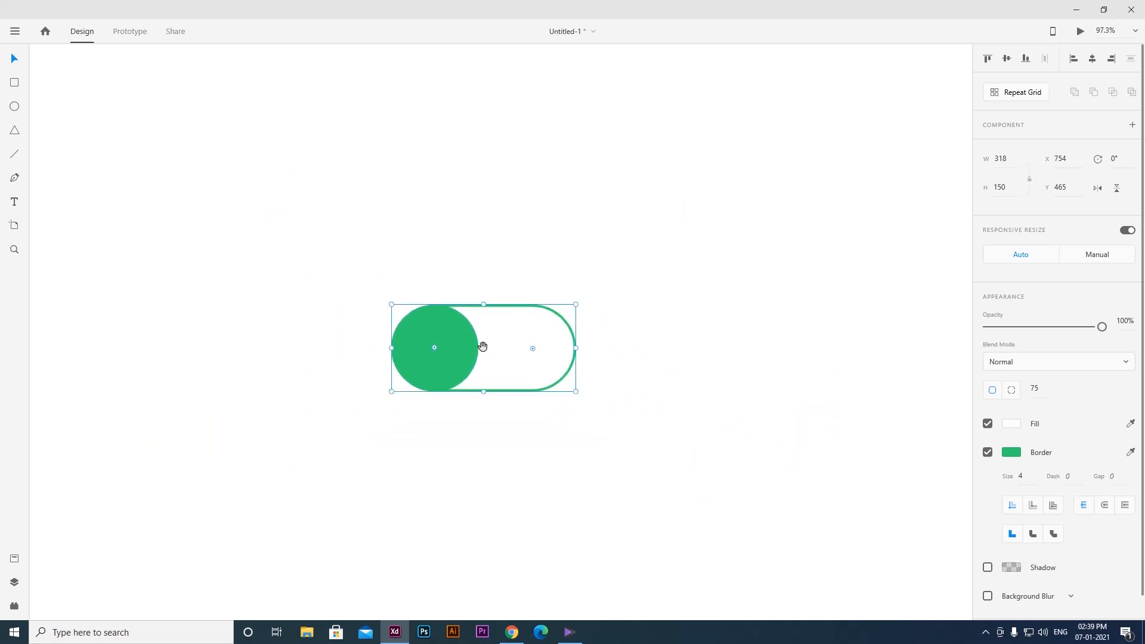
Move the white checkmark from beside the artboard into the centre of the green circle.
drag(496, 348, 512, 352)
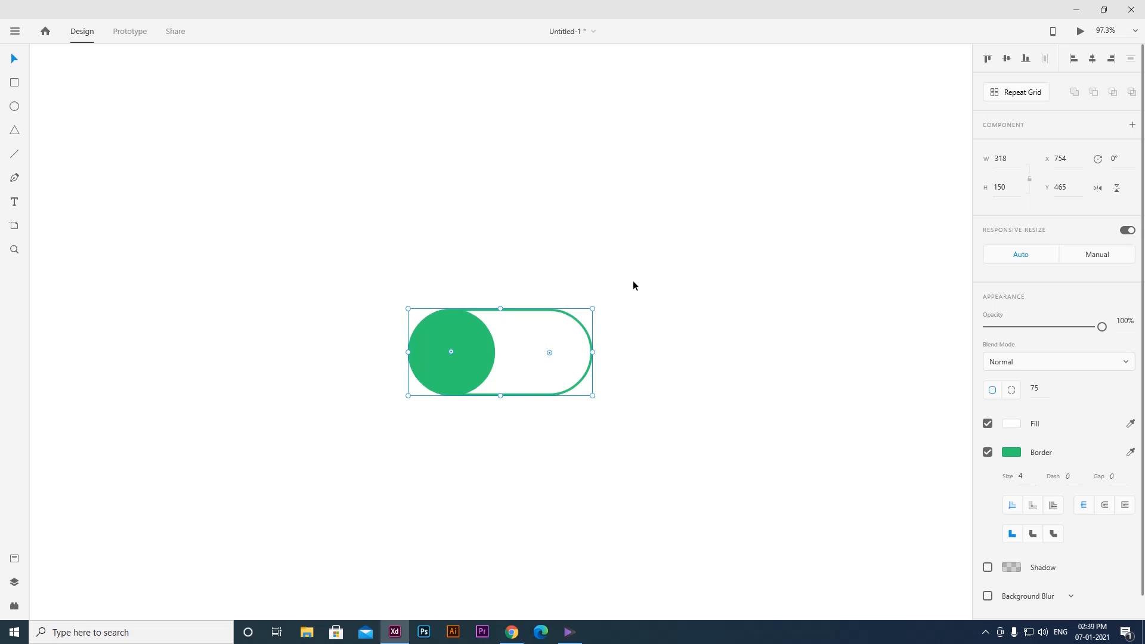
scroll(457, 328, up, 1)
scroll(587, 371, down, 4)
click(459, 369)
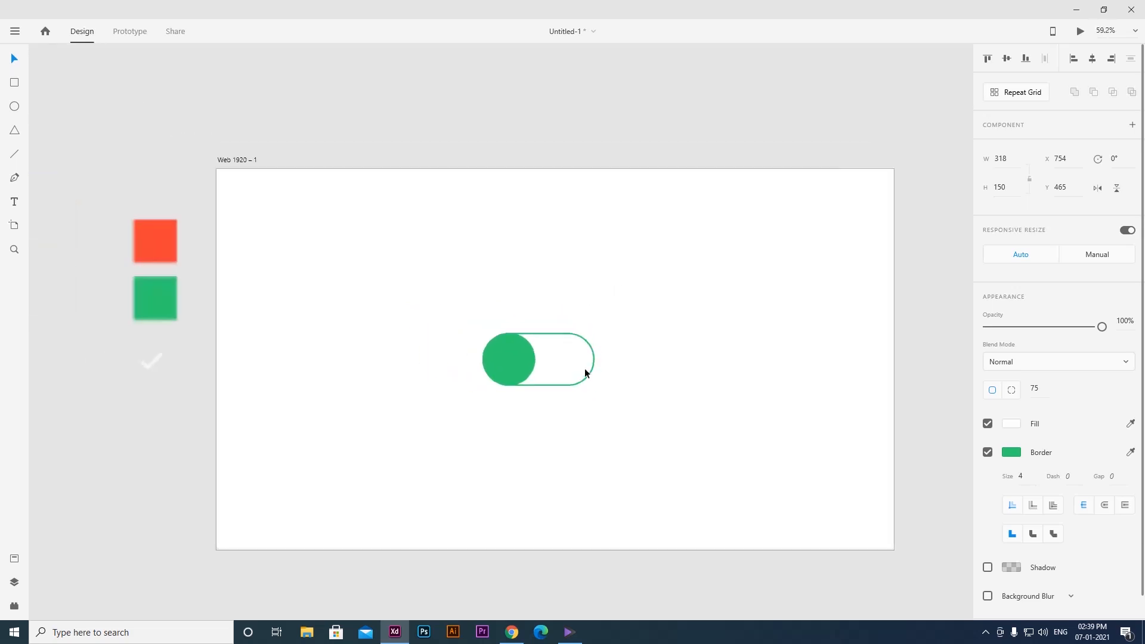
click(483, 358)
click(698, 388)
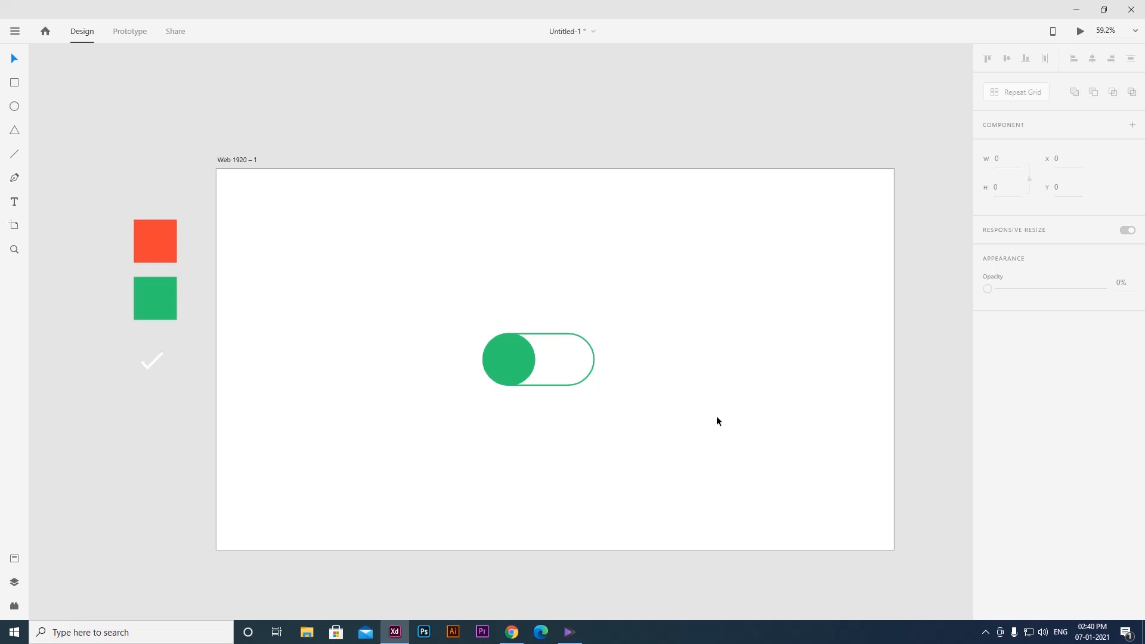
drag(154, 363, 555, 391)
mouse_move(507, 317)
mouse_down()
mouse_move(510, 343)
mouse_move(492, 324)
mouse_up()
scroll(269, 394, down, 3)
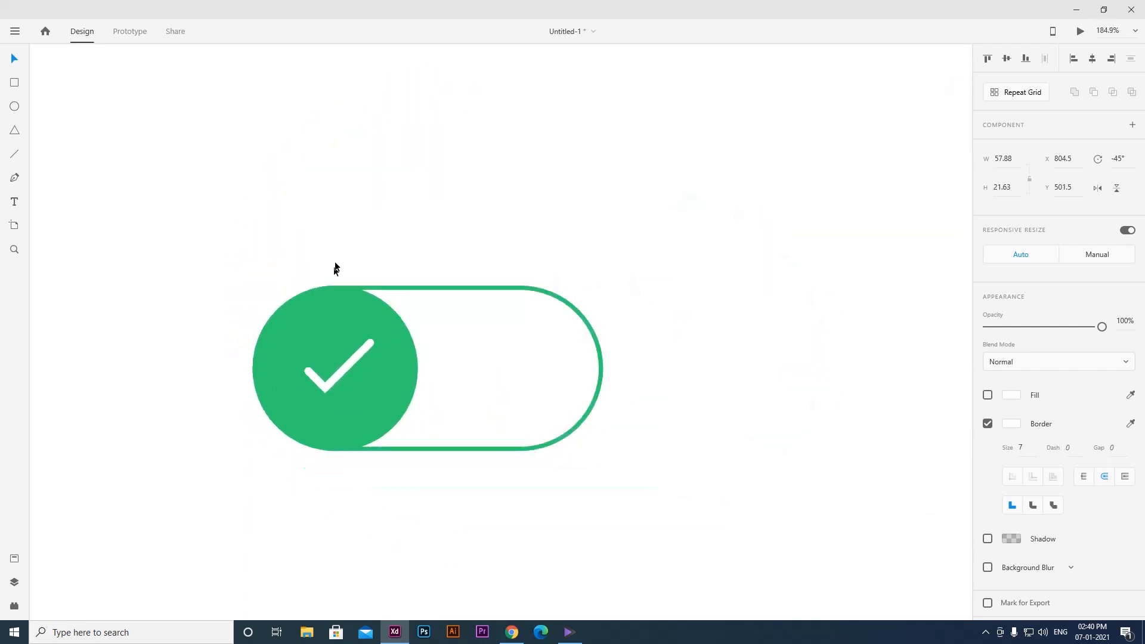
click(492, 389)
scroll(484, 379, down, 5)
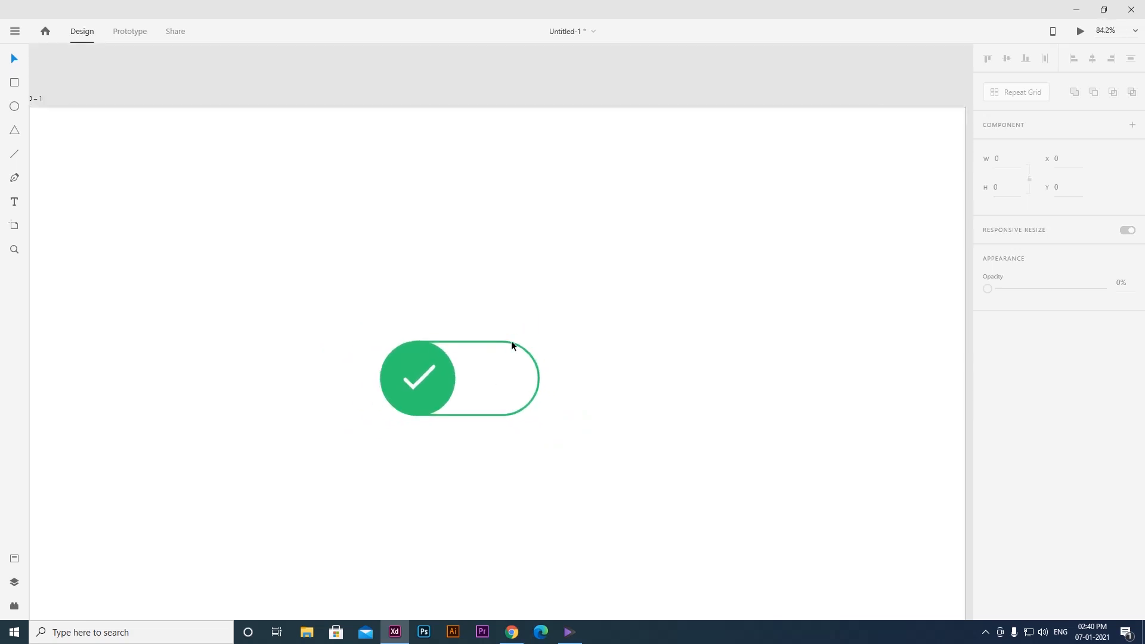
Group the pill, circle and checkmark, and turn the group into a component.
drag(333, 306, 627, 460)
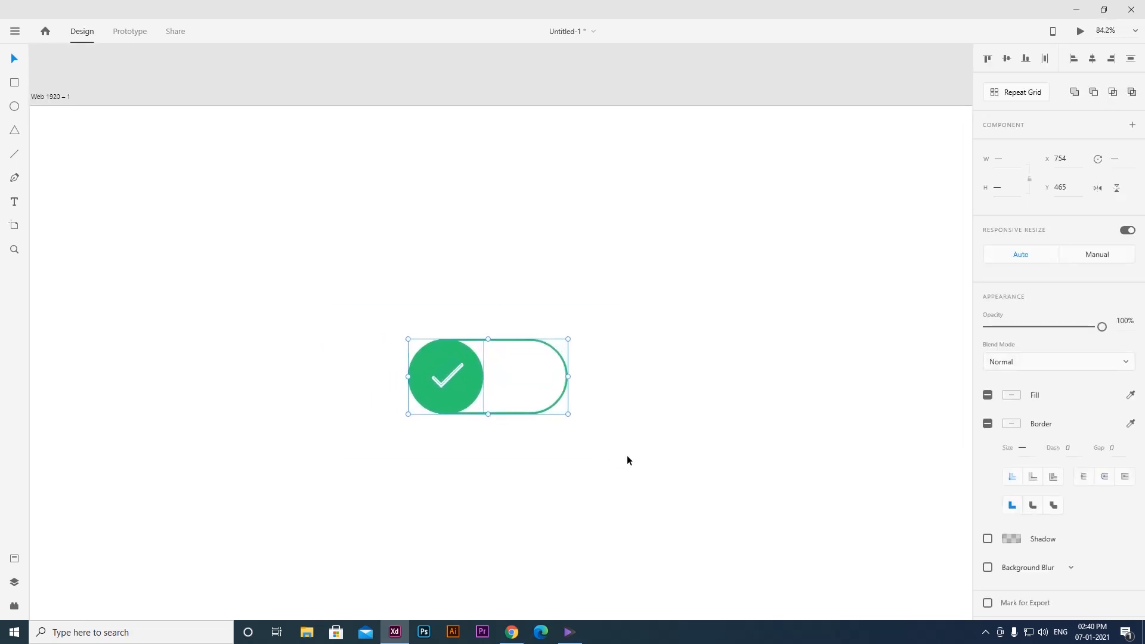
click(642, 397)
drag(657, 424, 635, 452)
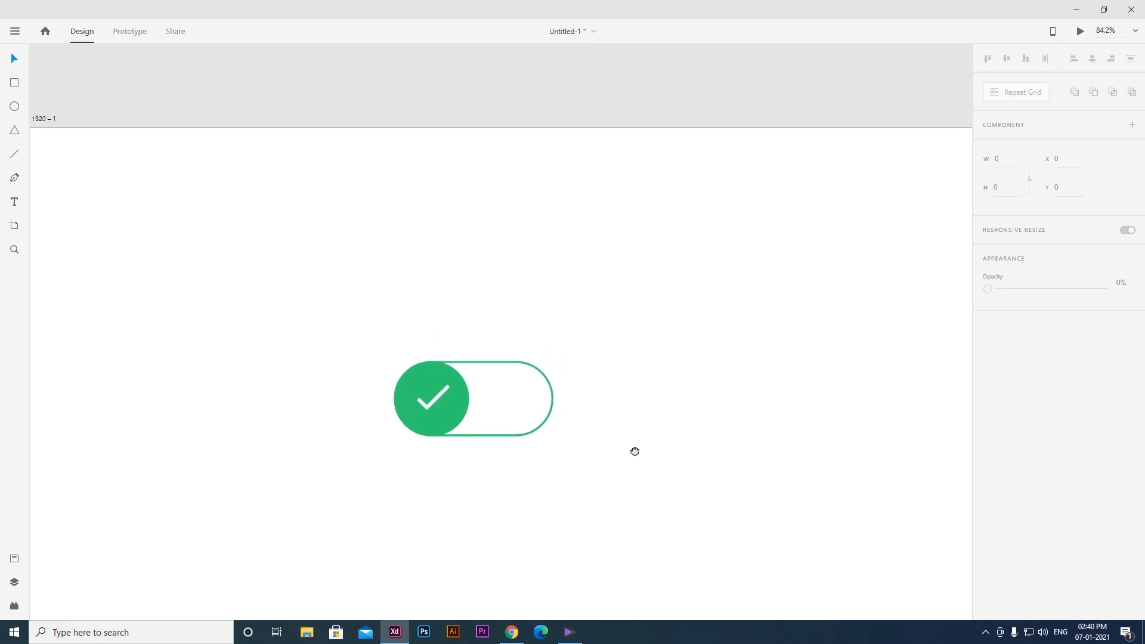
click(447, 413)
ctrl+click(460, 398)
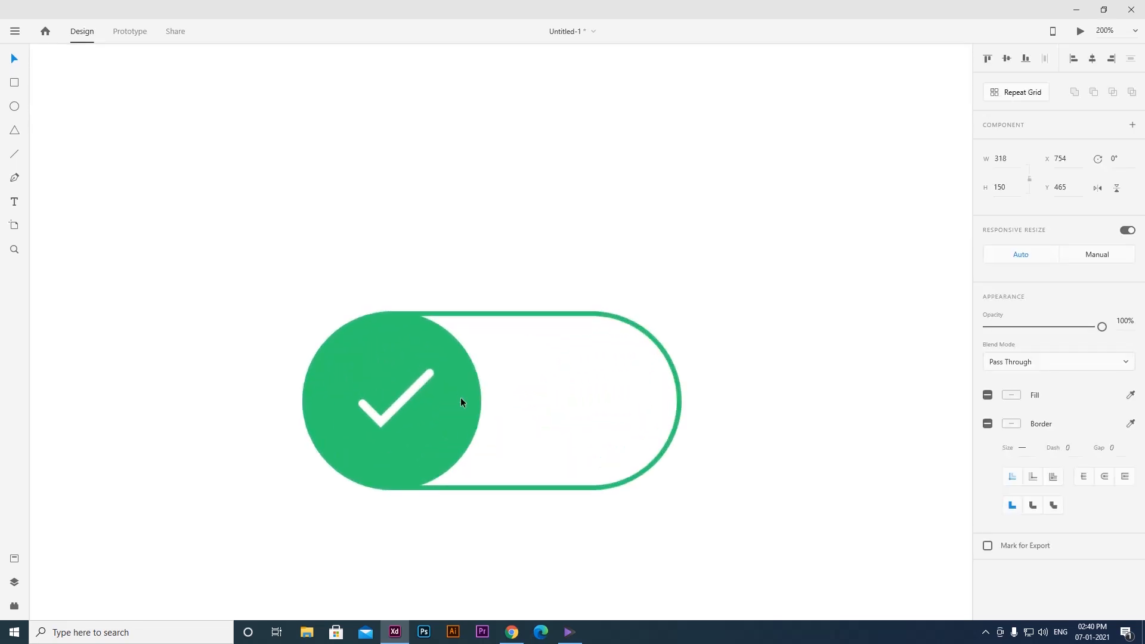
right_click(456, 399)
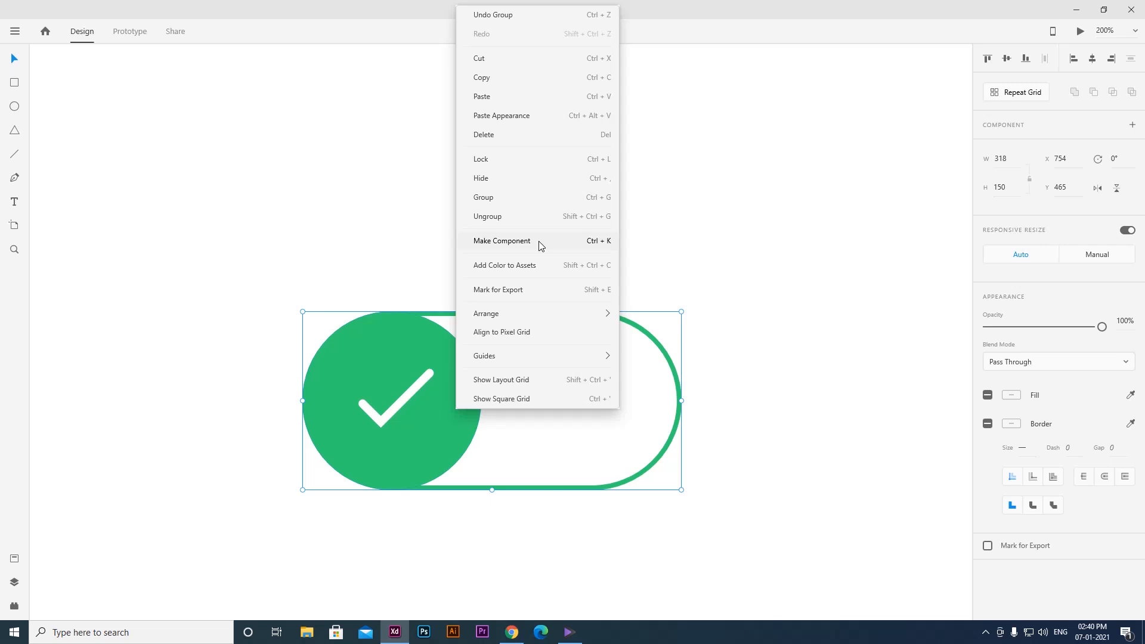
click(540, 242)
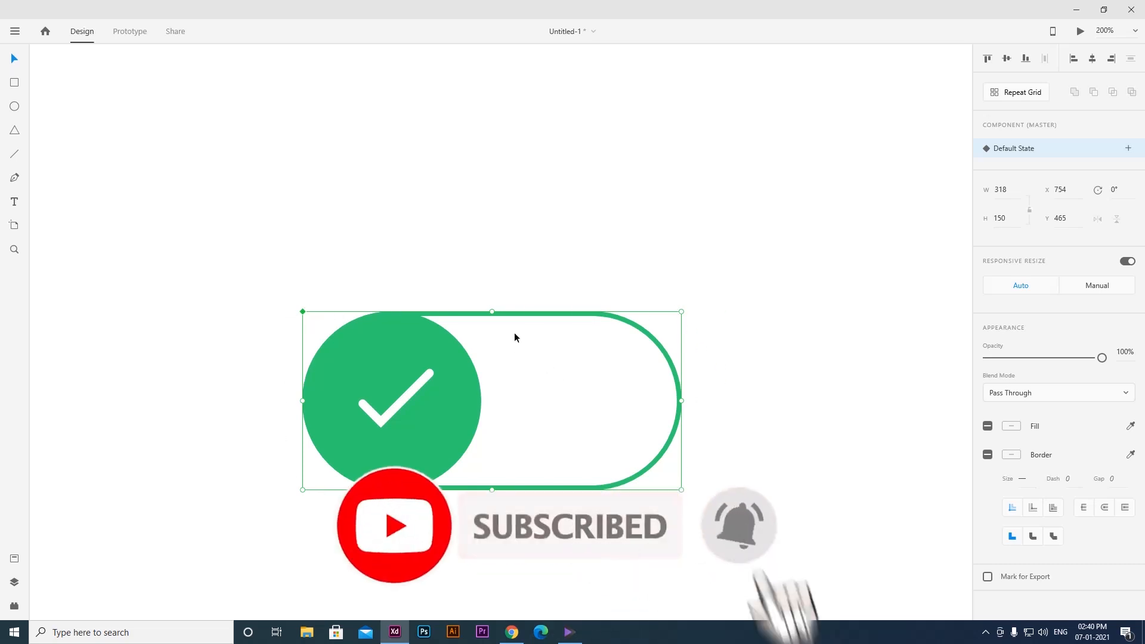
Add a new state named "off" to the toggle component.
click(521, 267)
key(space)
drag(584, 347, 592, 306)
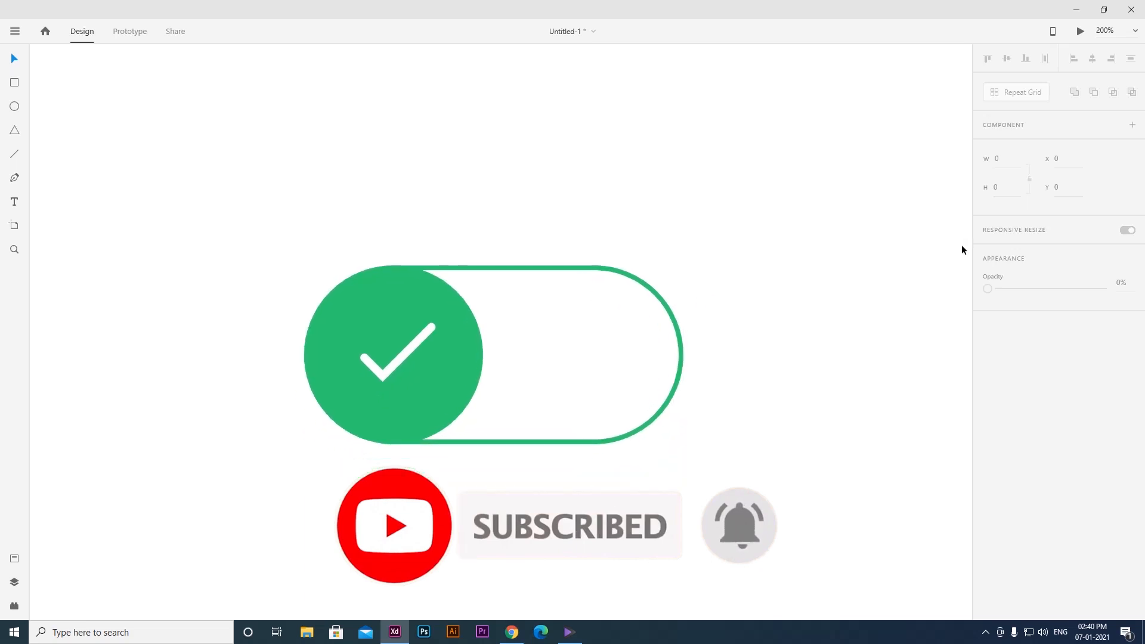
click(446, 310)
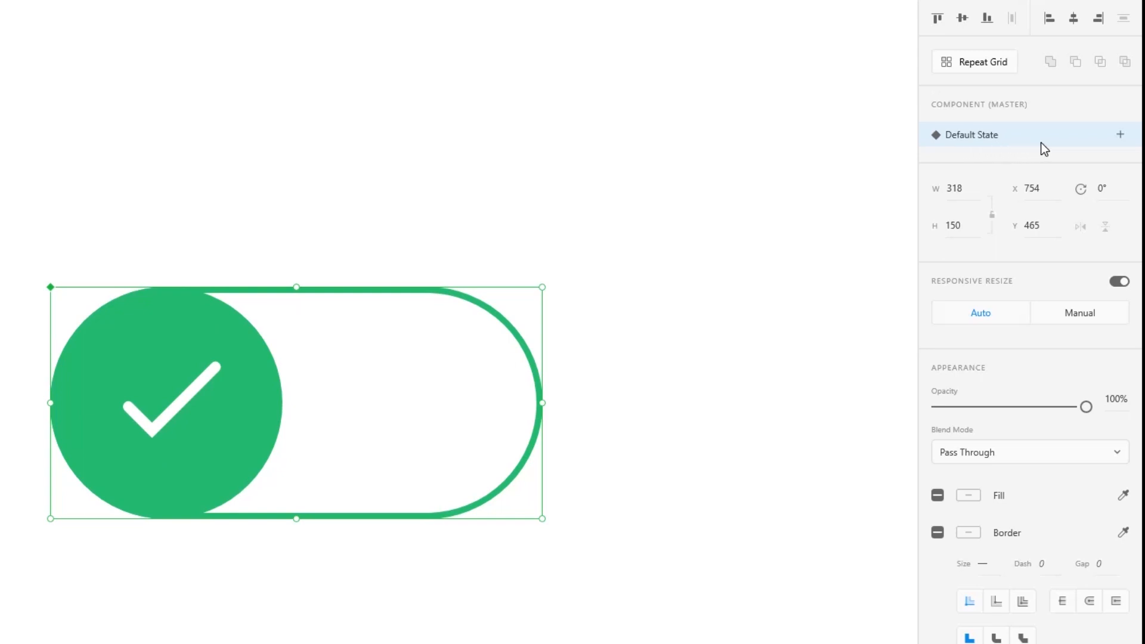
click(1121, 136)
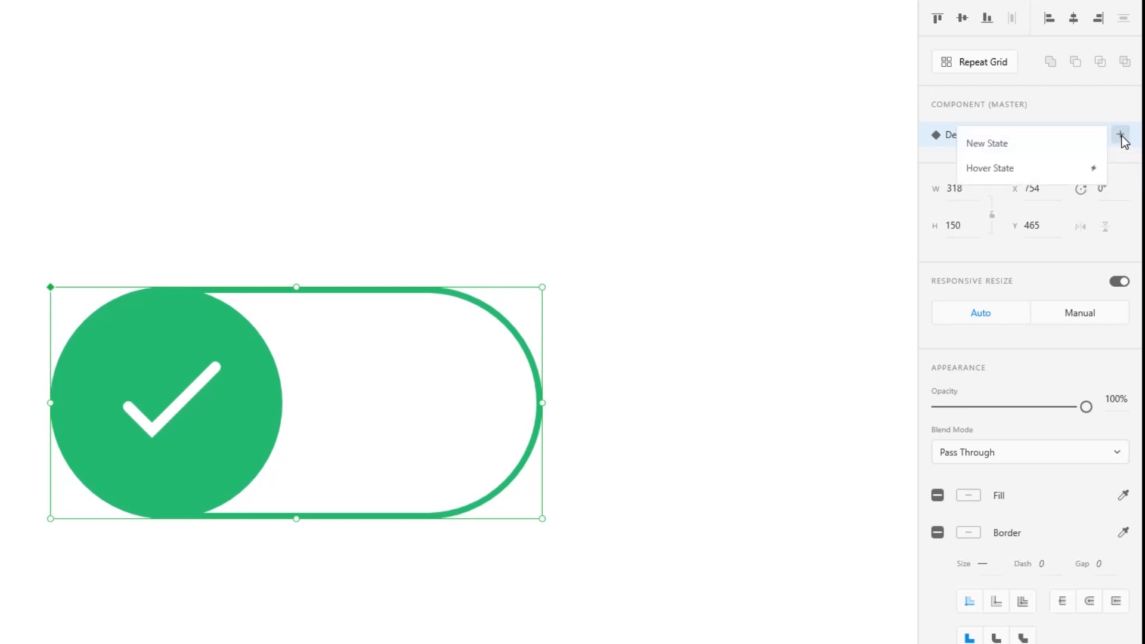
click(1016, 149)
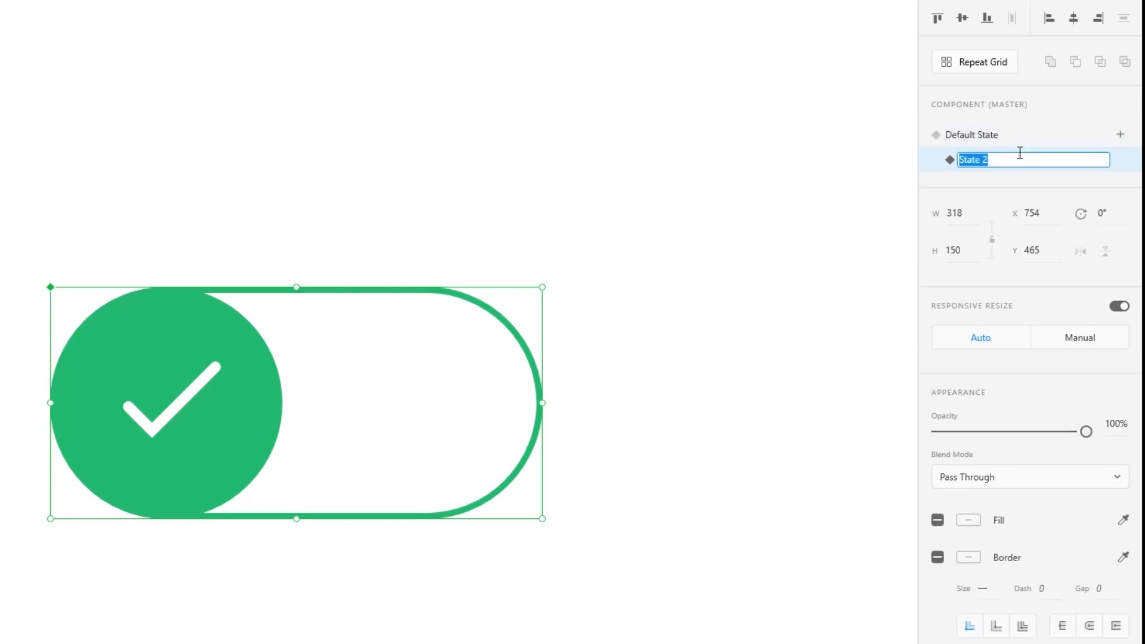
text(off)
key(Return)
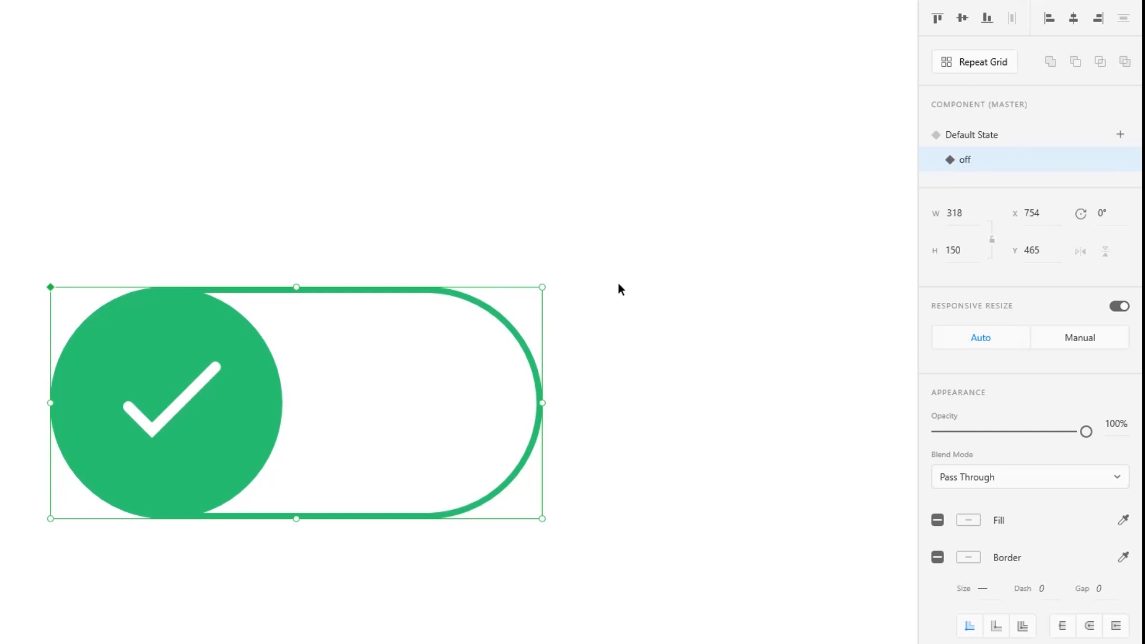
In the "off" state, change the circle's fill colour to grey #666666.
click(618, 208)
click(228, 350)
double_click(243, 336)
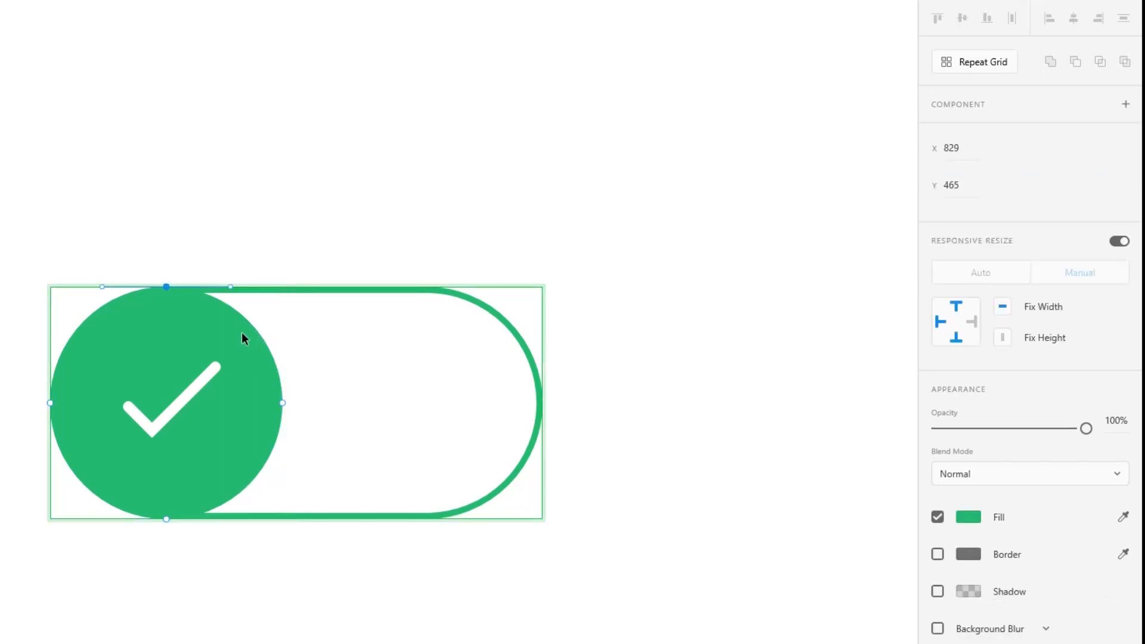
click(246, 318)
key(Delete)
click(230, 234)
double_click(224, 330)
key(Escape)
click(969, 518)
mouse_move(765, 492)
mouse_down()
mouse_move(727, 520)
mouse_move(708, 499)
mouse_up()
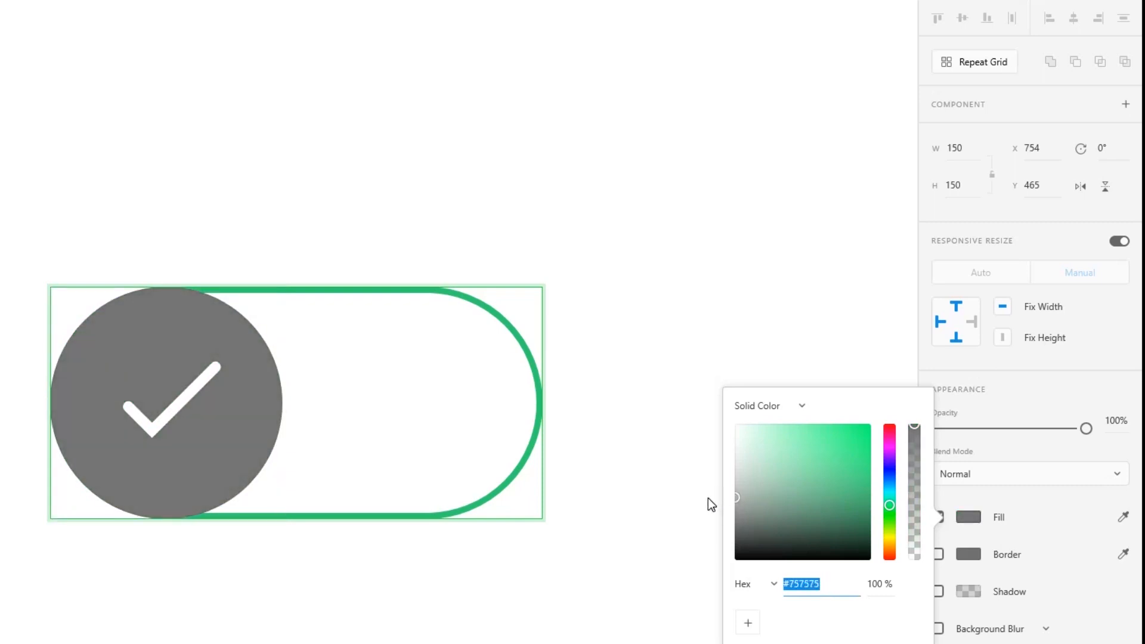
text(666666)
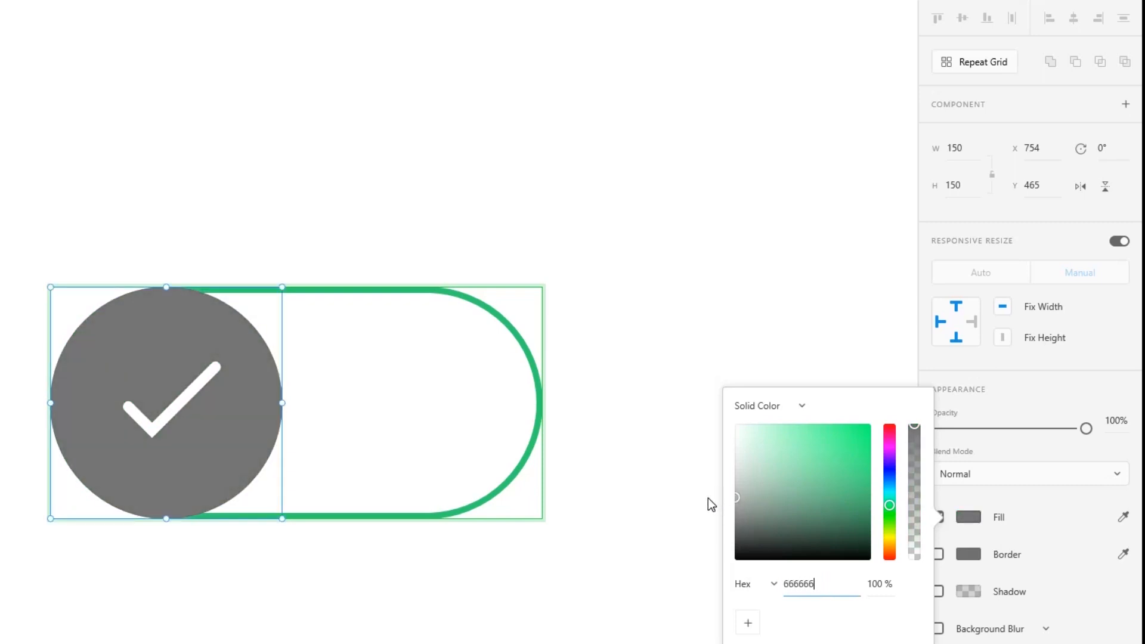
key(Return)
Give the pill outline in the "off" state the grey border colour #666666.
click(355, 292)
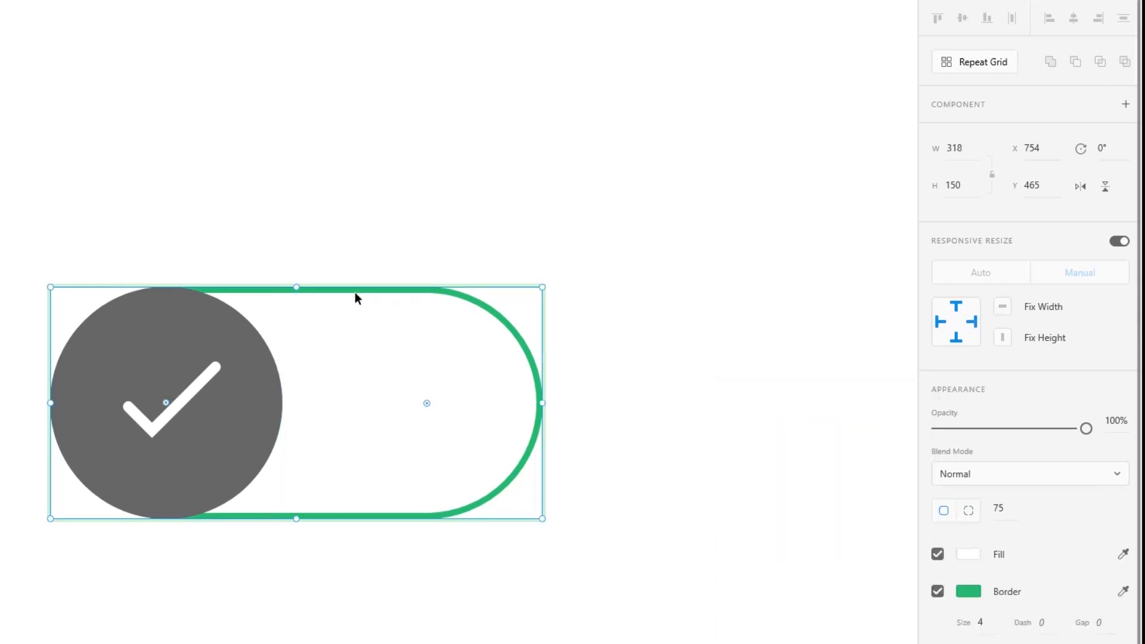
click(969, 592)
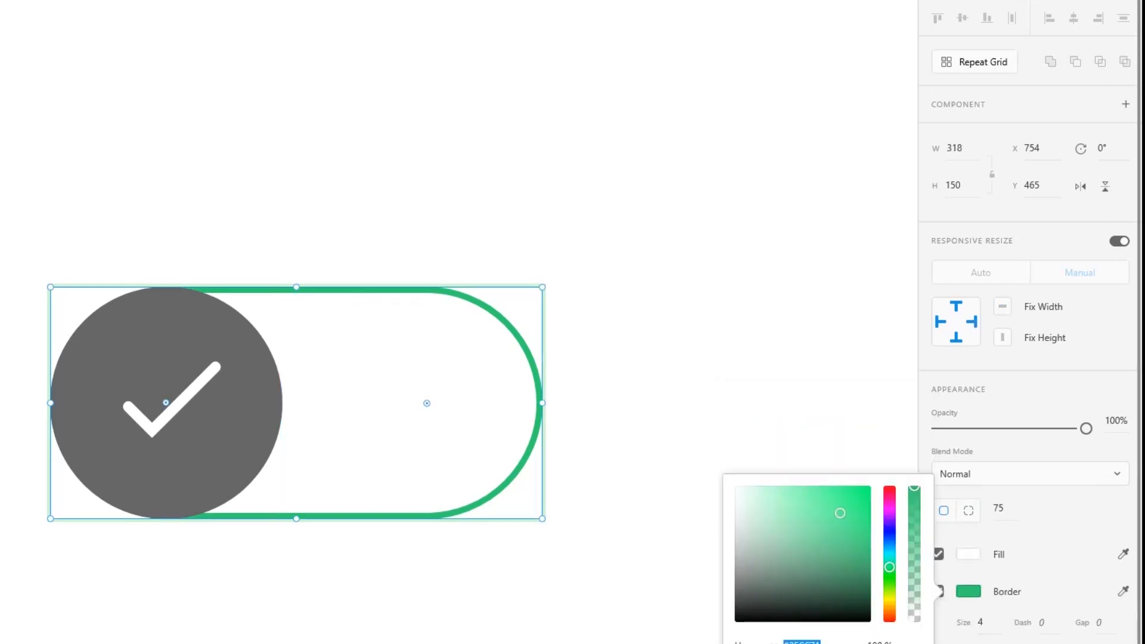
text(666)
key(Return)
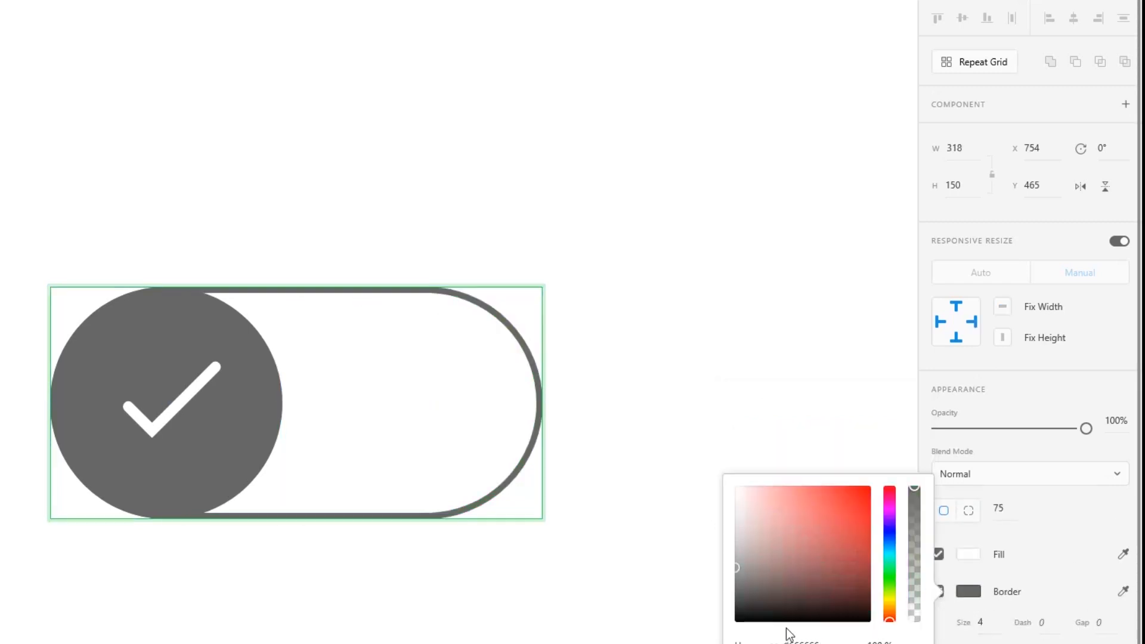
click(321, 273)
Move the grey circle and its checkmark together horizontally to the opposite end of the pill, at X 920.
click(188, 399)
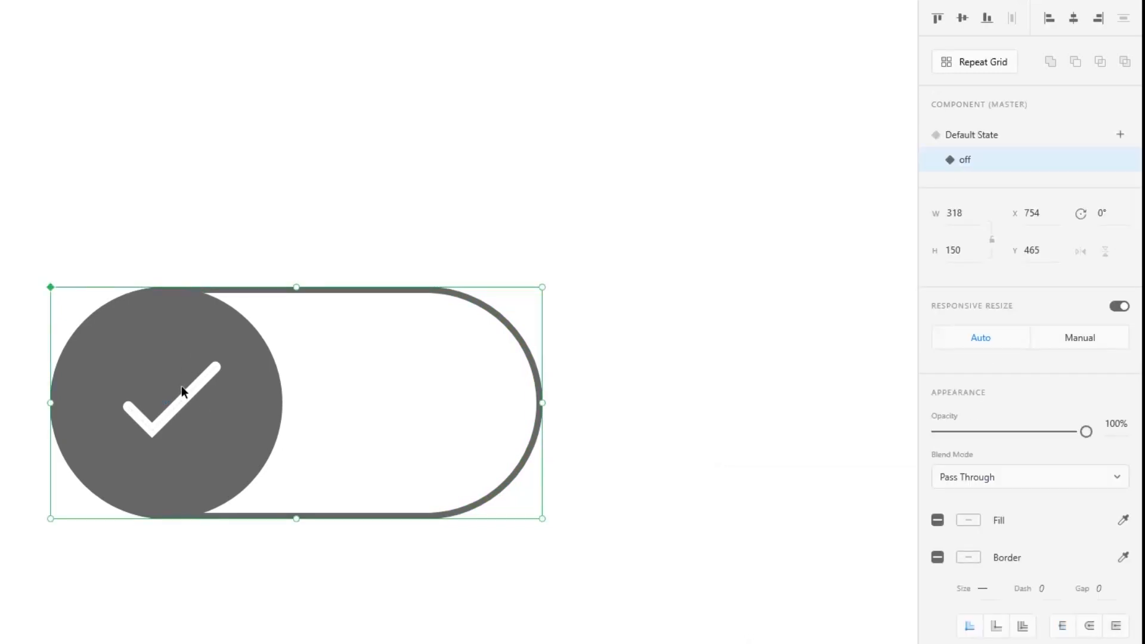
double_click(183, 388)
shift+click(247, 369)
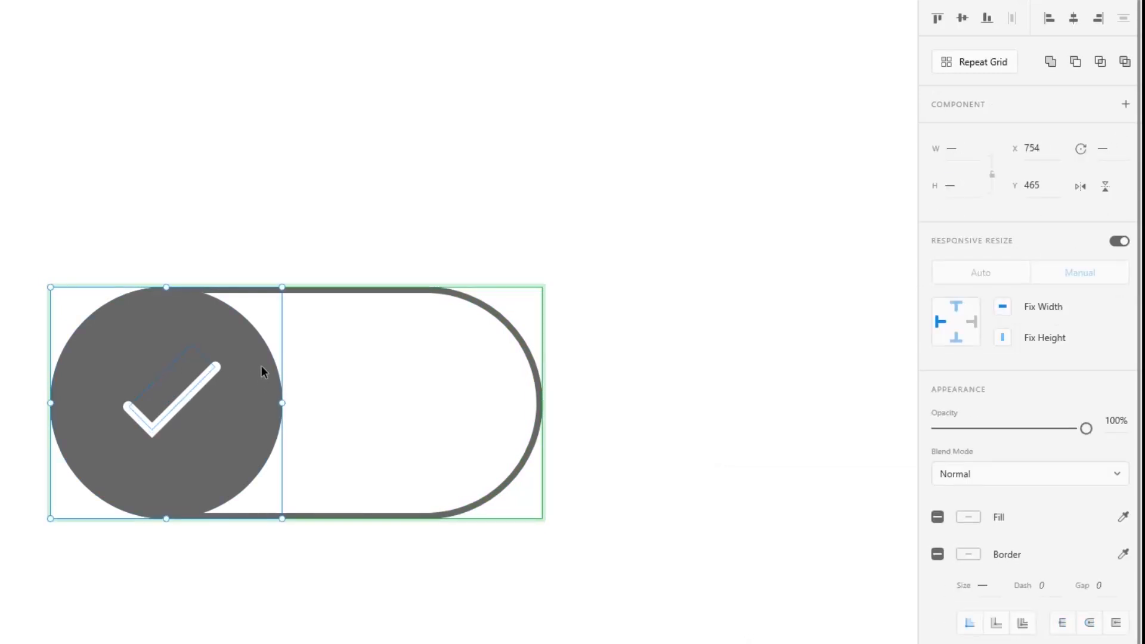
drag(259, 373, 514, 382)
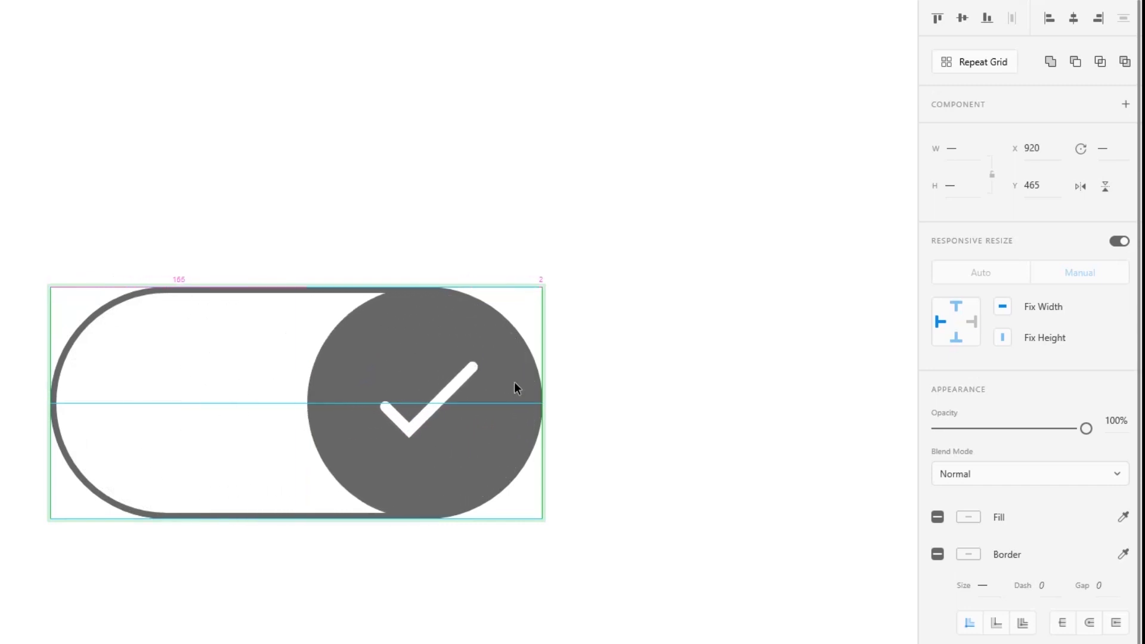
click(424, 219)
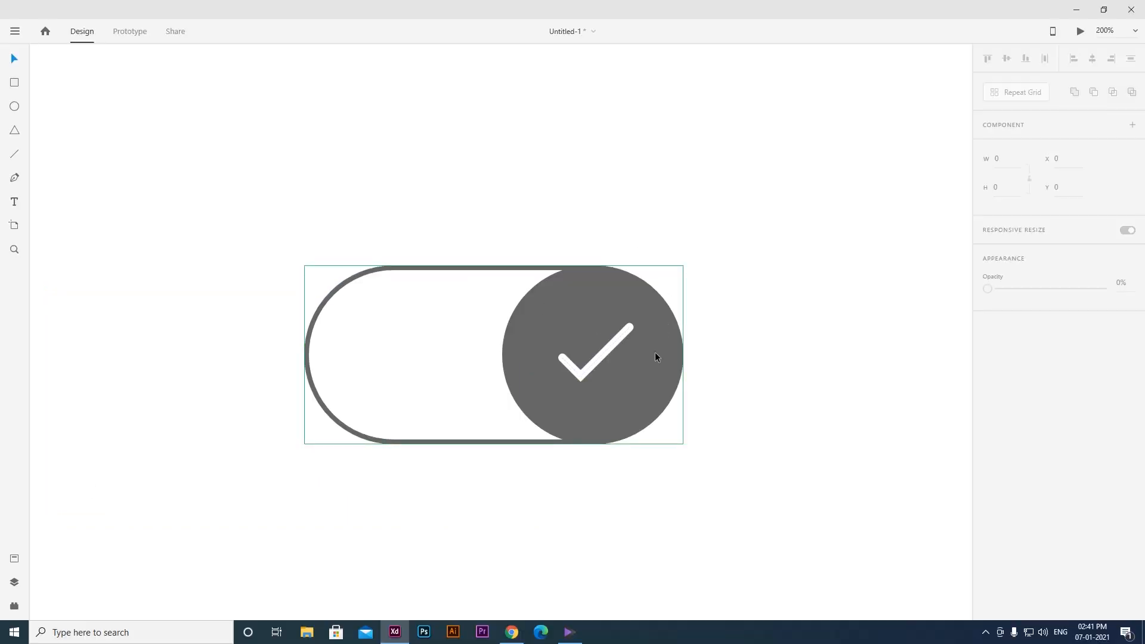
Delete the end point of the checkmark's short arm, leaving only its long diagonal line.
scroll(627, 358, up, 3)
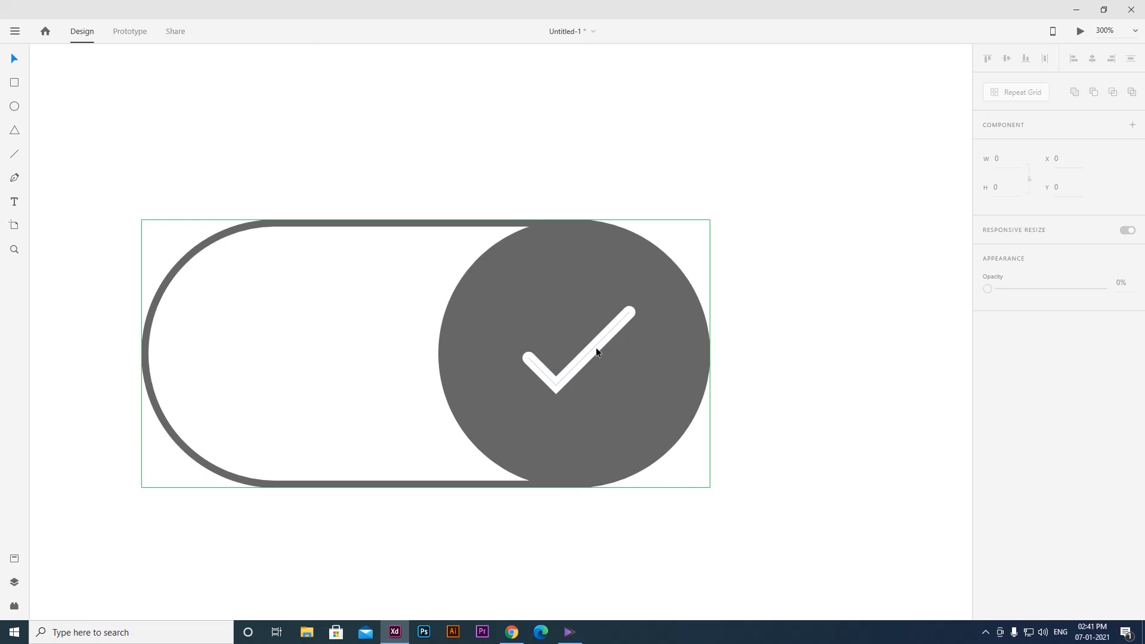
double_click(596, 347)
double_click(571, 364)
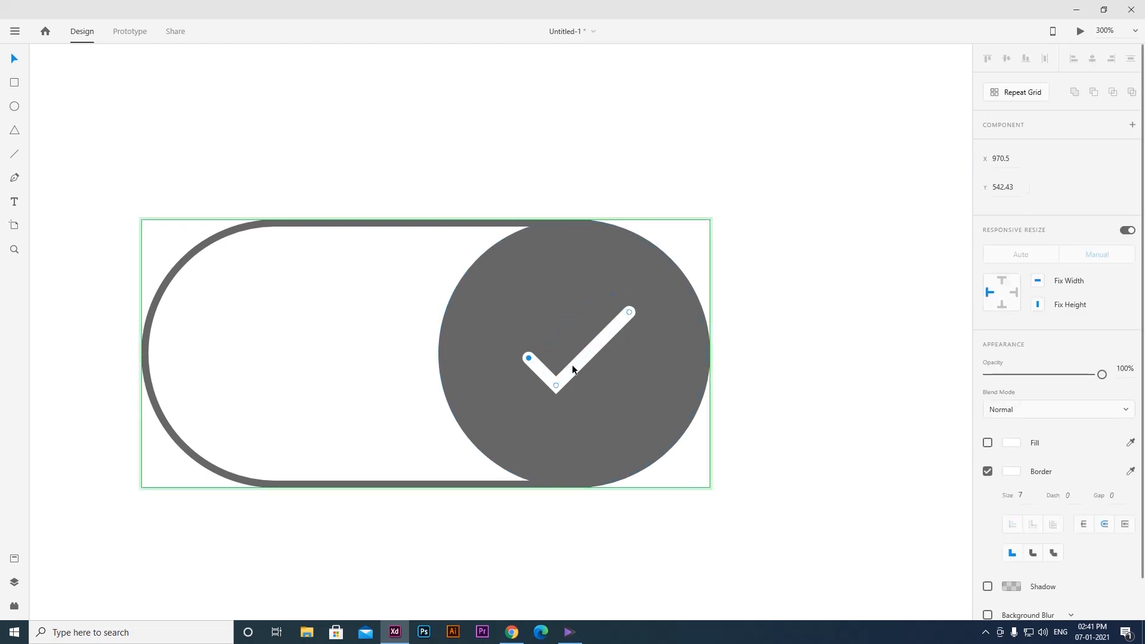
click(529, 359)
key(Delete)
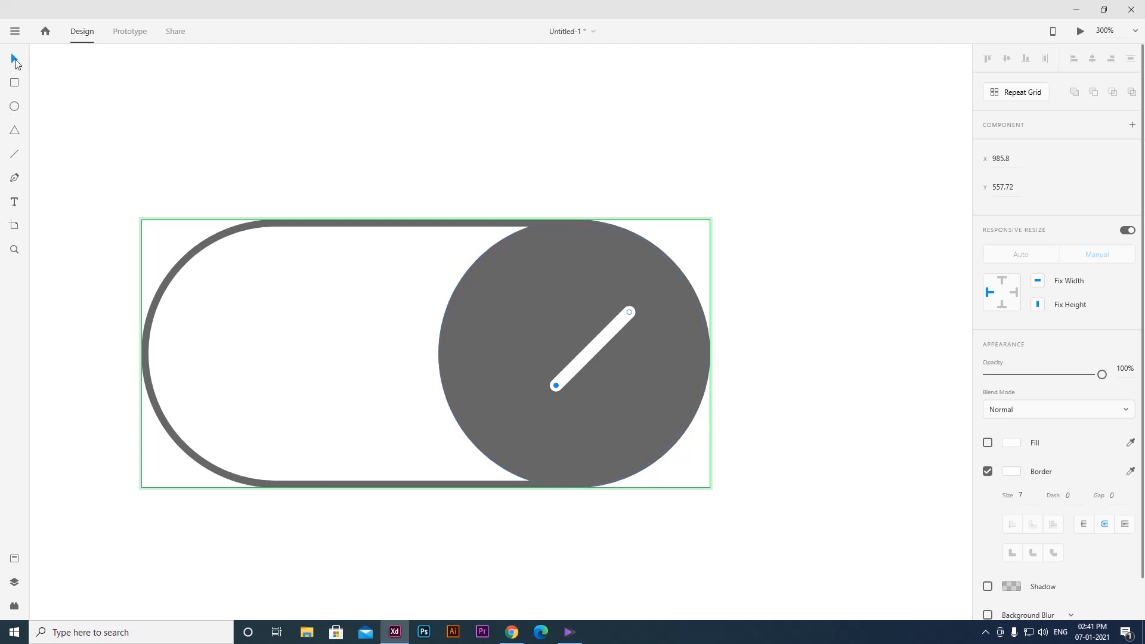
Shift the diagonal line horizontally to the circle's centre and cross it with a copy rotated to 45°.
click(630, 312)
drag(601, 339, 585, 339)
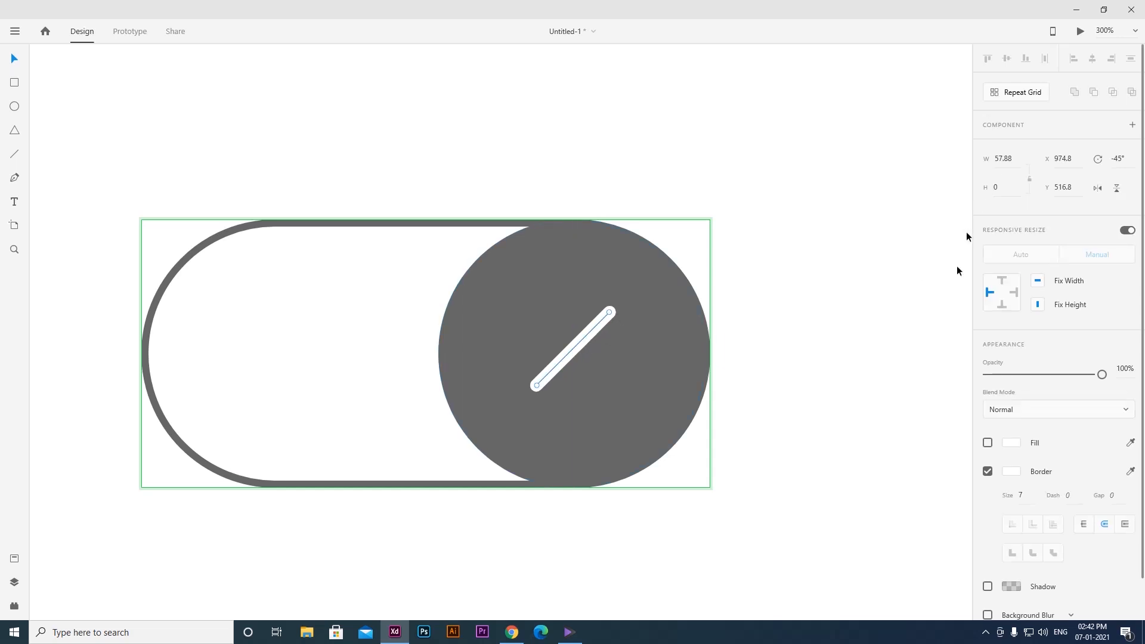
drag(617, 347, 612, 388)
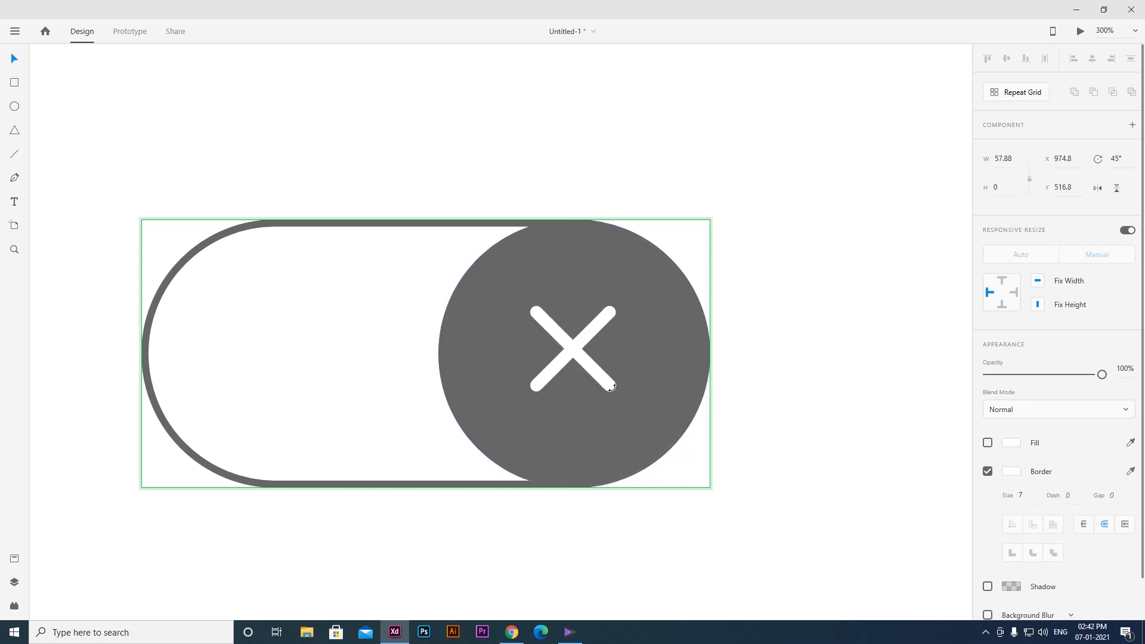
Group the two crossed white lines and centre the group vertically in the grey circle, at Y 519.8.
shift+click(600, 326)
key(ctrl+g)
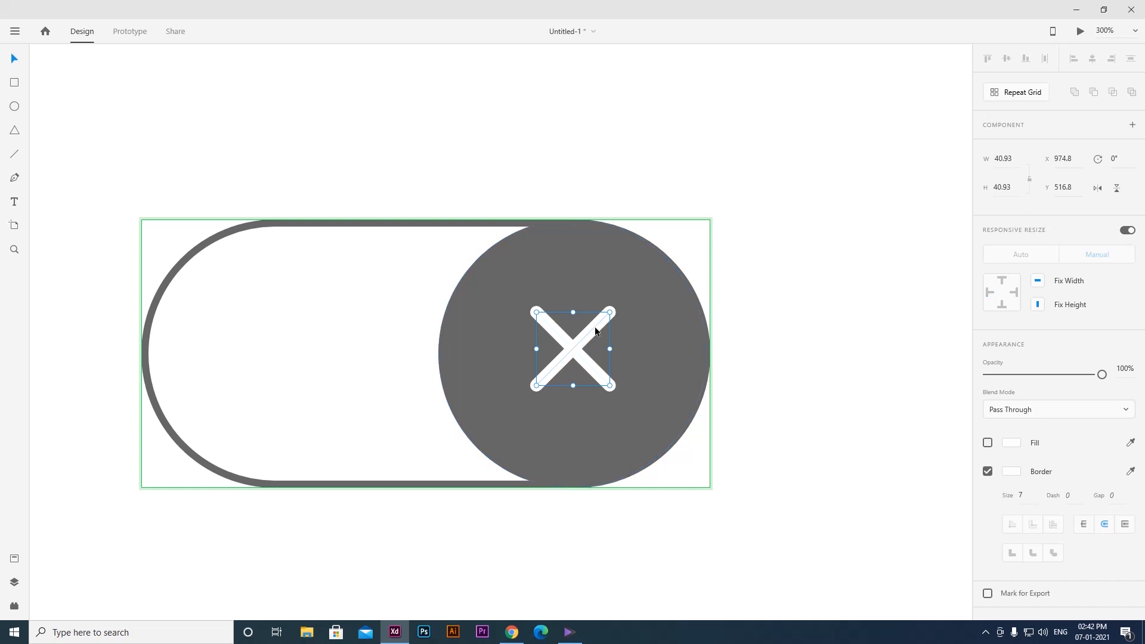
drag(596, 331, 594, 337)
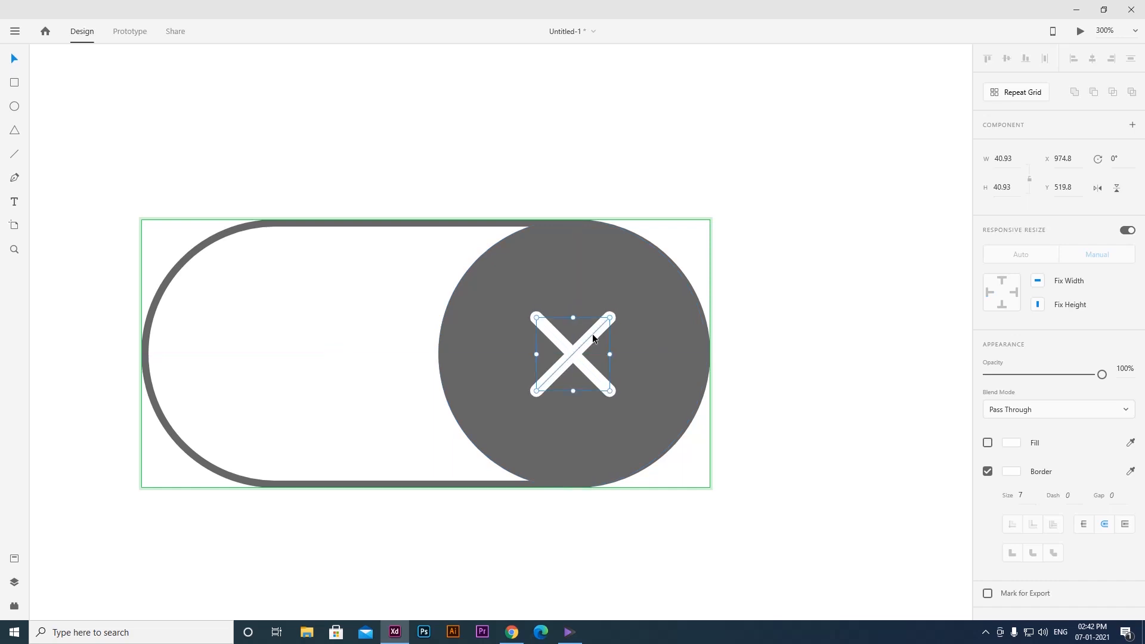
click(565, 170)
Compare the toggle component's default state with its "off" state on the artboard.
scroll(545, 215, down, 5)
scroll(595, 324, up, 2)
scroll(595, 325, right, 1)
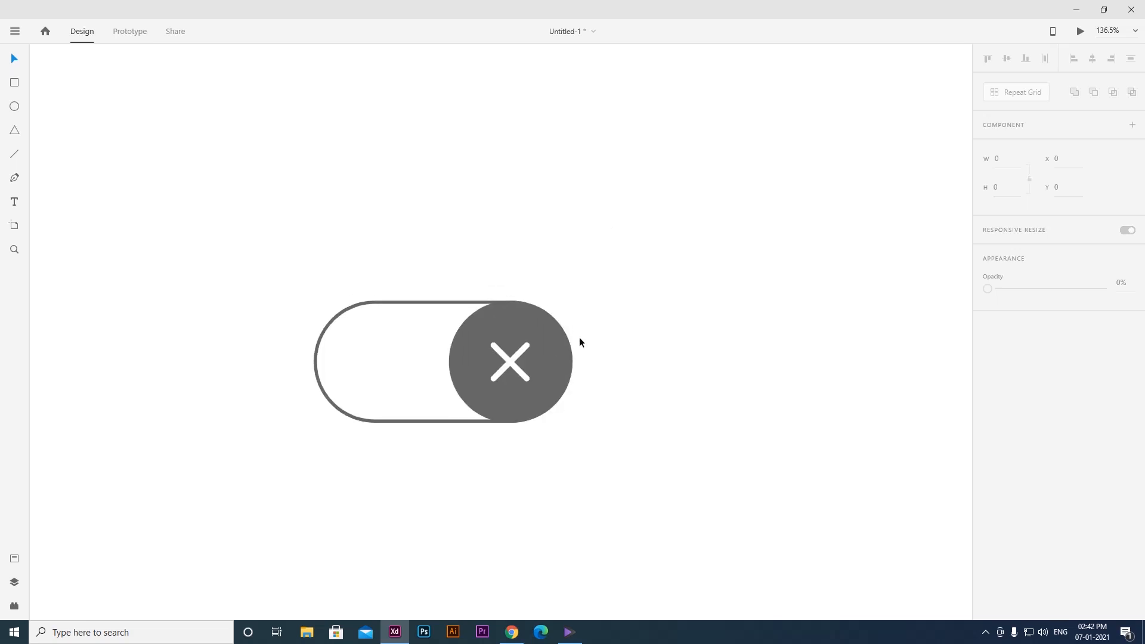
scroll(580, 343, down, 3)
scroll(599, 355, right, 1)
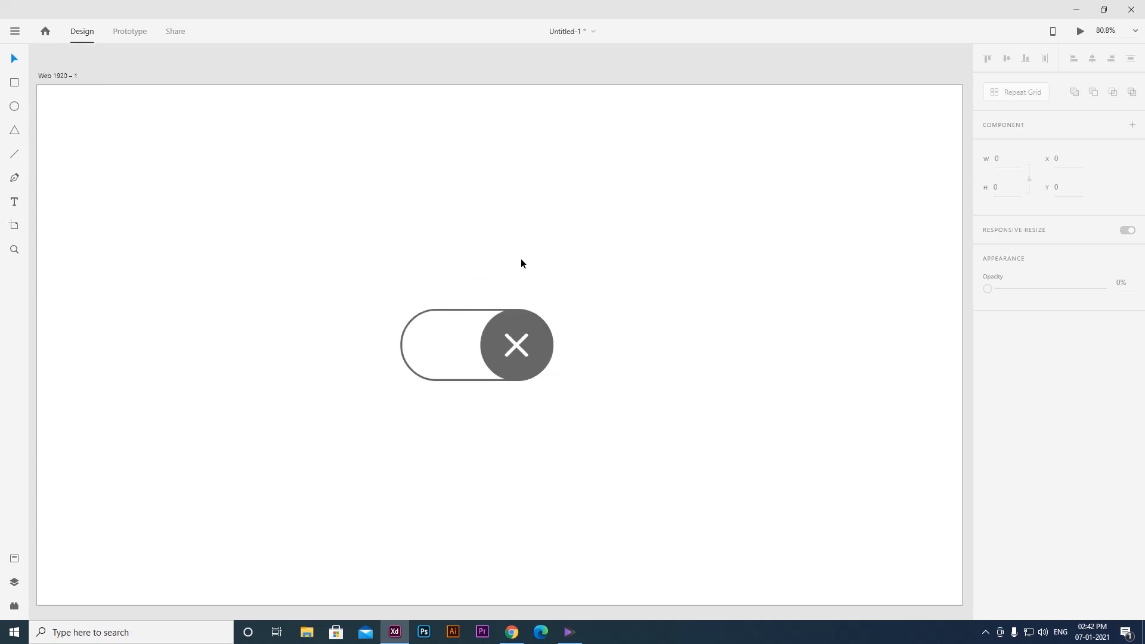
click(416, 332)
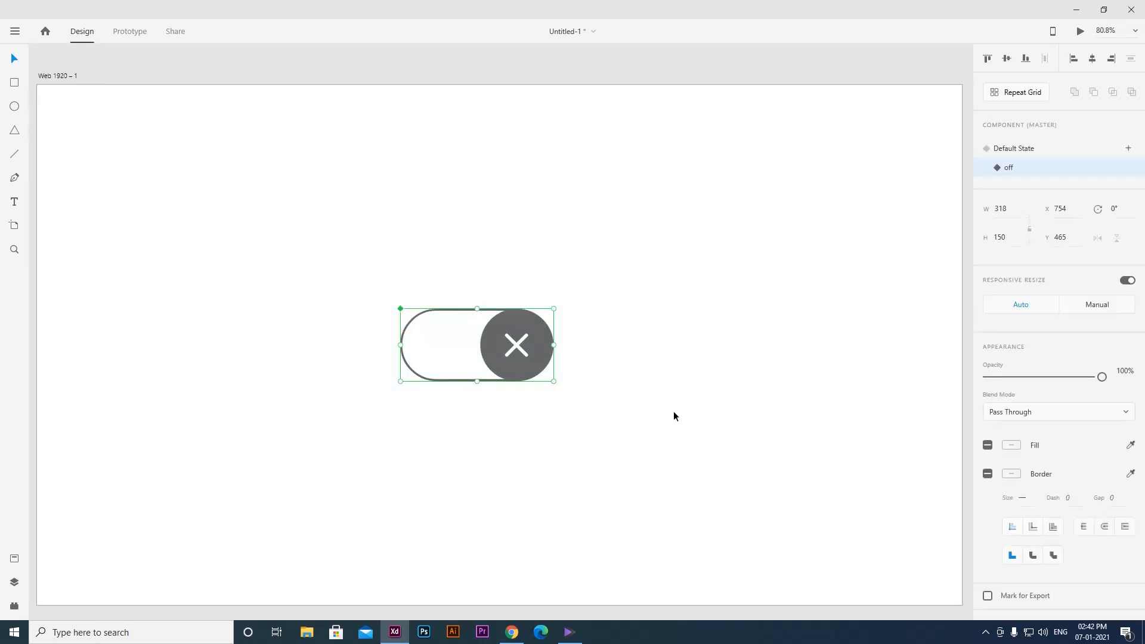
click(1037, 150)
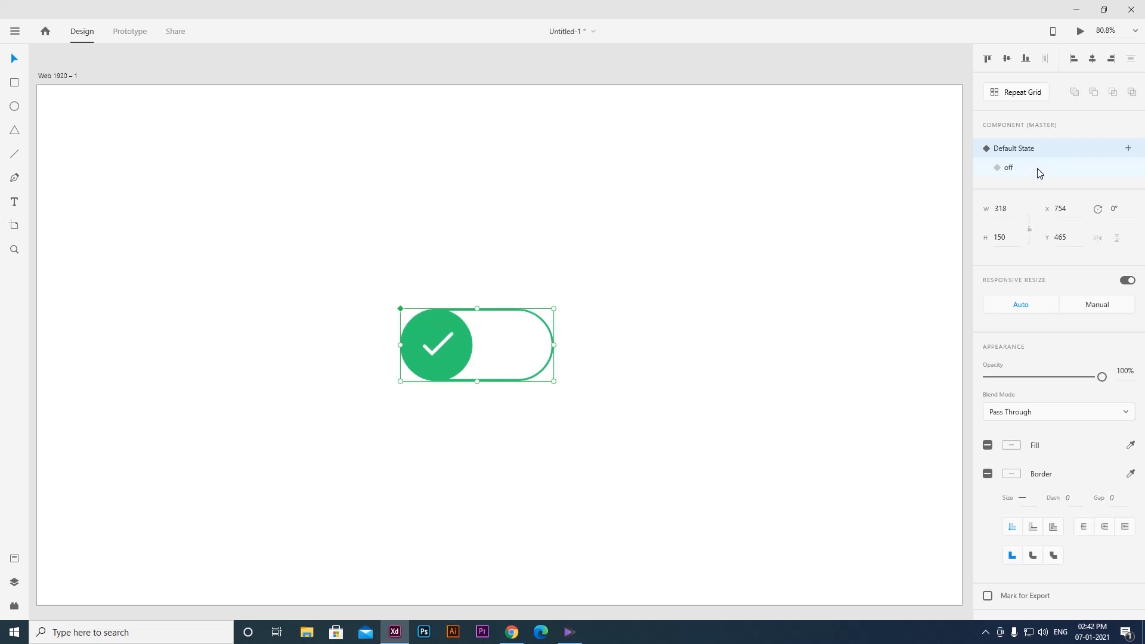
click(1039, 174)
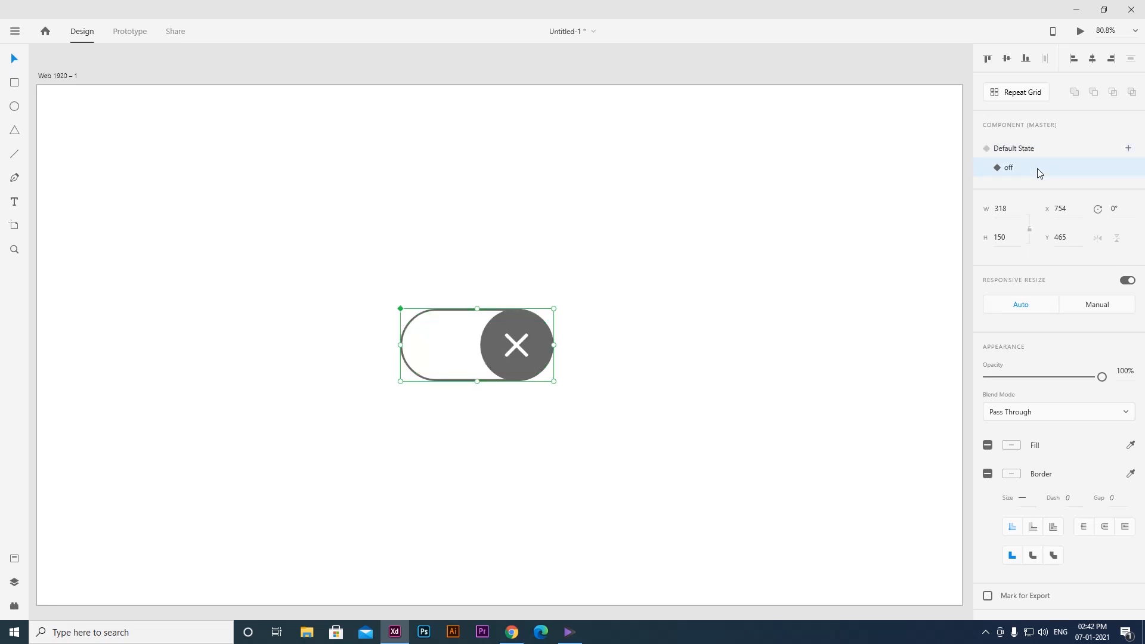
click(674, 177)
drag(353, 253, 758, 484)
Switch the toggle back to its default state and start a prototype interaction from it.
click(1024, 152)
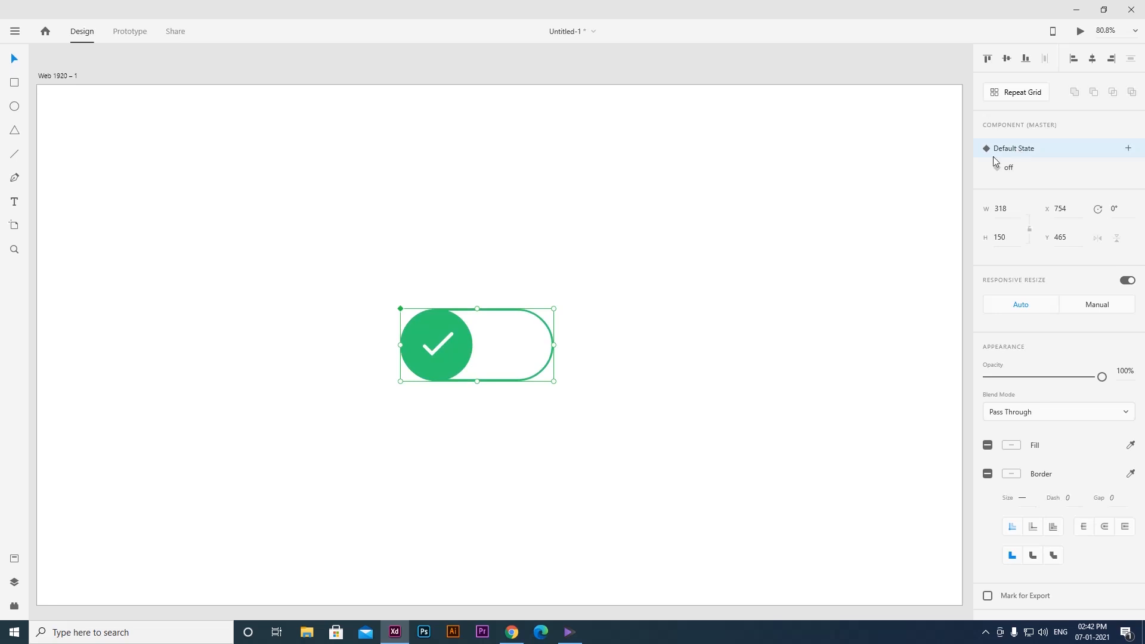
key(ctrl+equal)
key(ctrl+equal)
key(ctrl+equal)
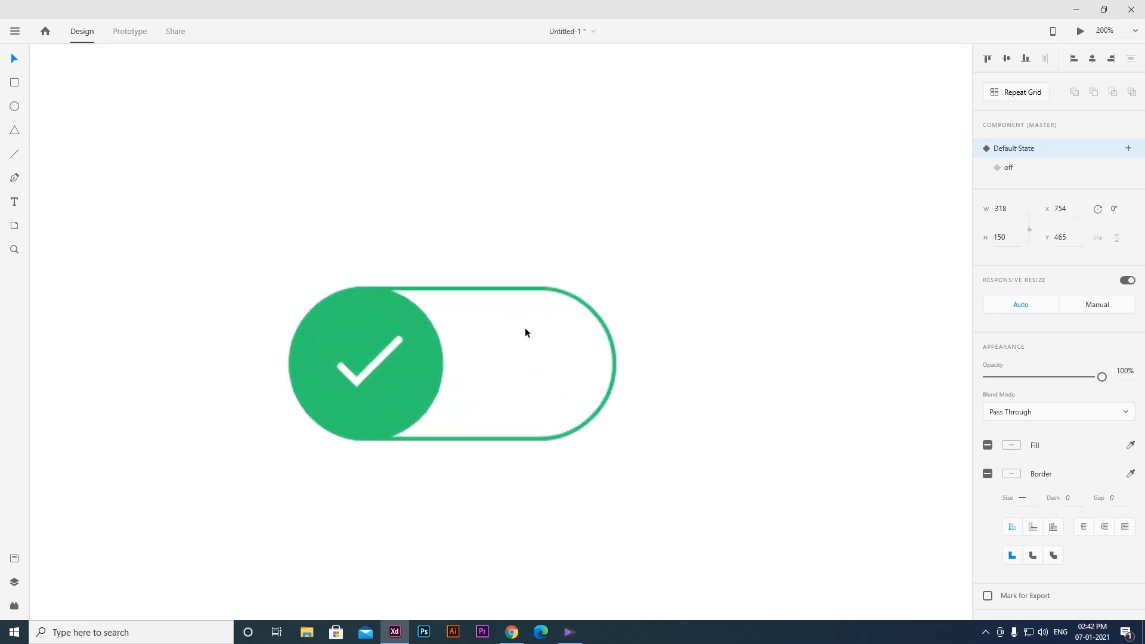
click(560, 215)
drag(501, 304, 533, 294)
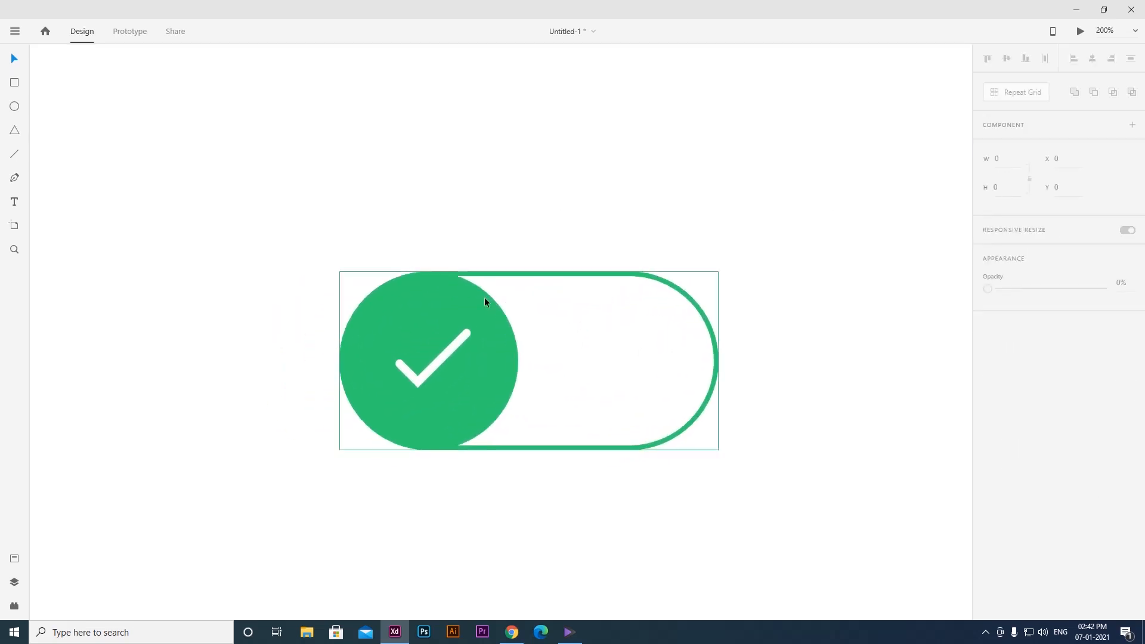
click(487, 303)
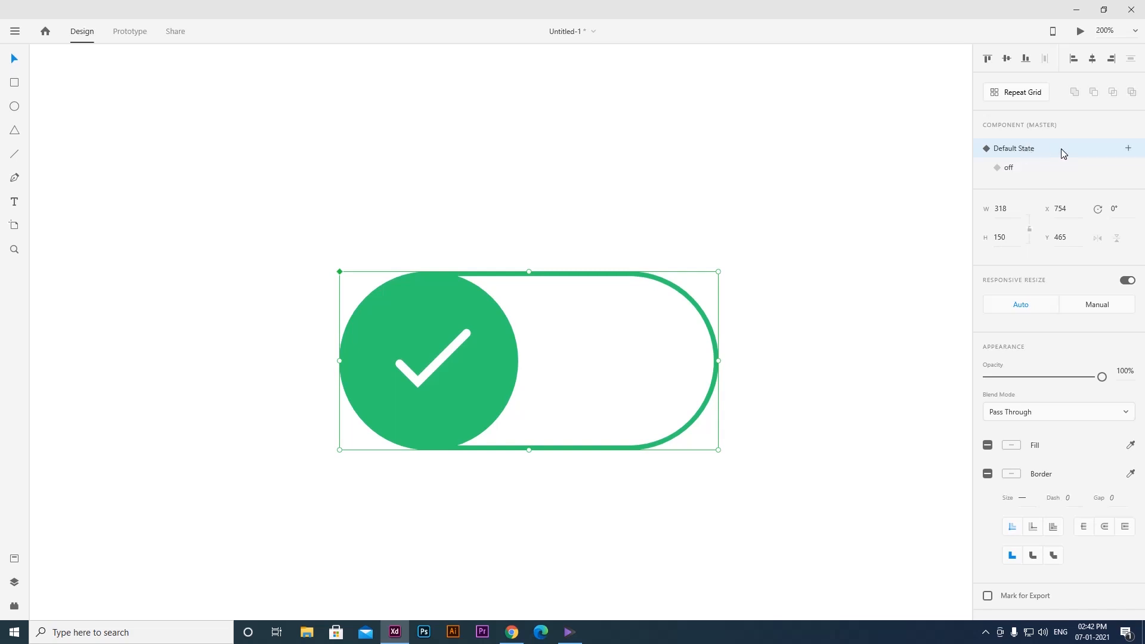
click(134, 32)
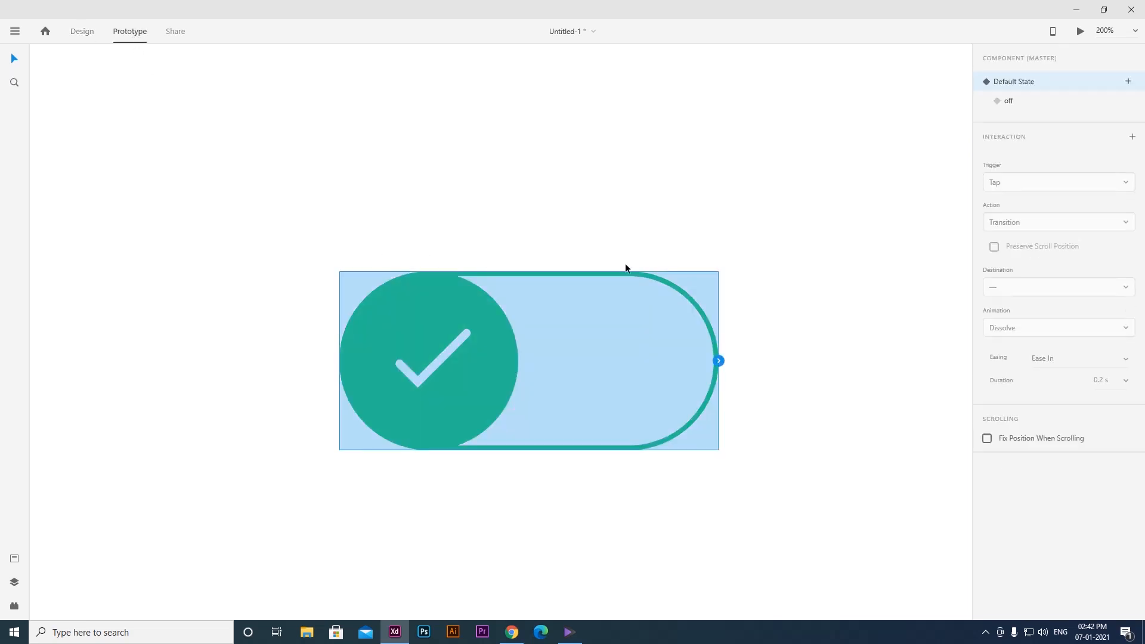
click(719, 362)
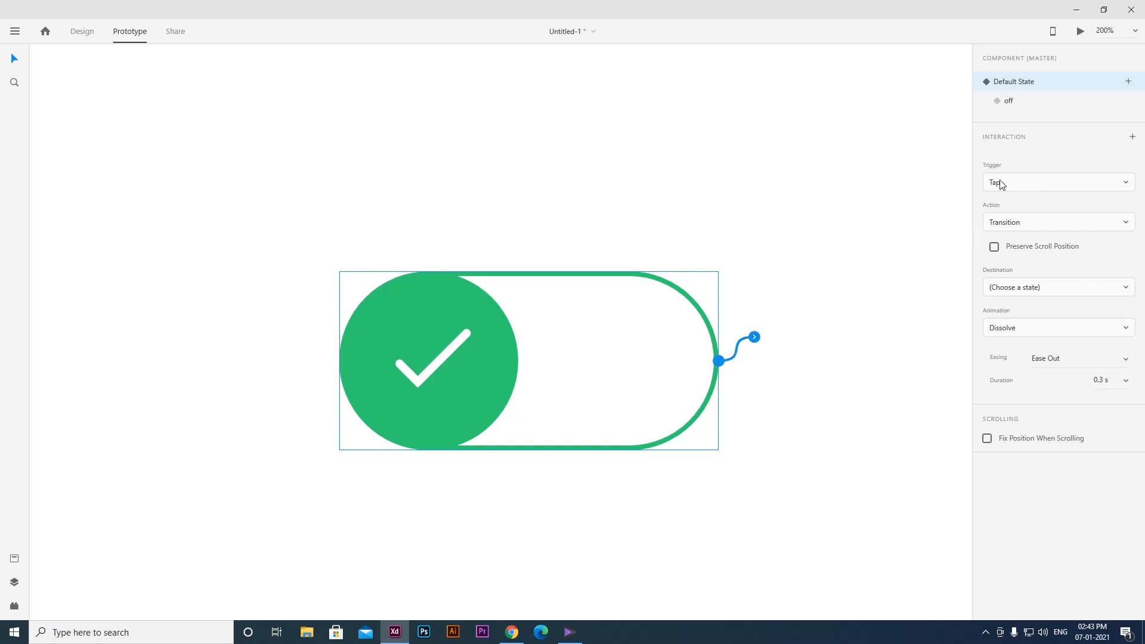
Keep Tap as the interaction's trigger and make it Auto-Animate to the "off" state.
click(1035, 188)
click(1035, 188)
click(1025, 229)
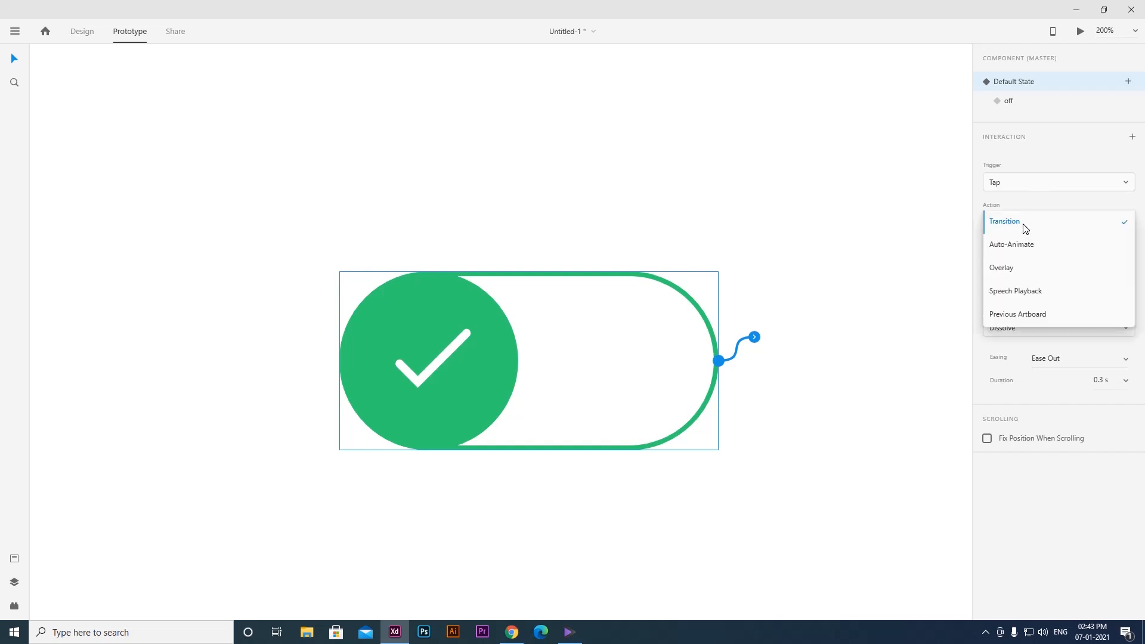
click(1034, 249)
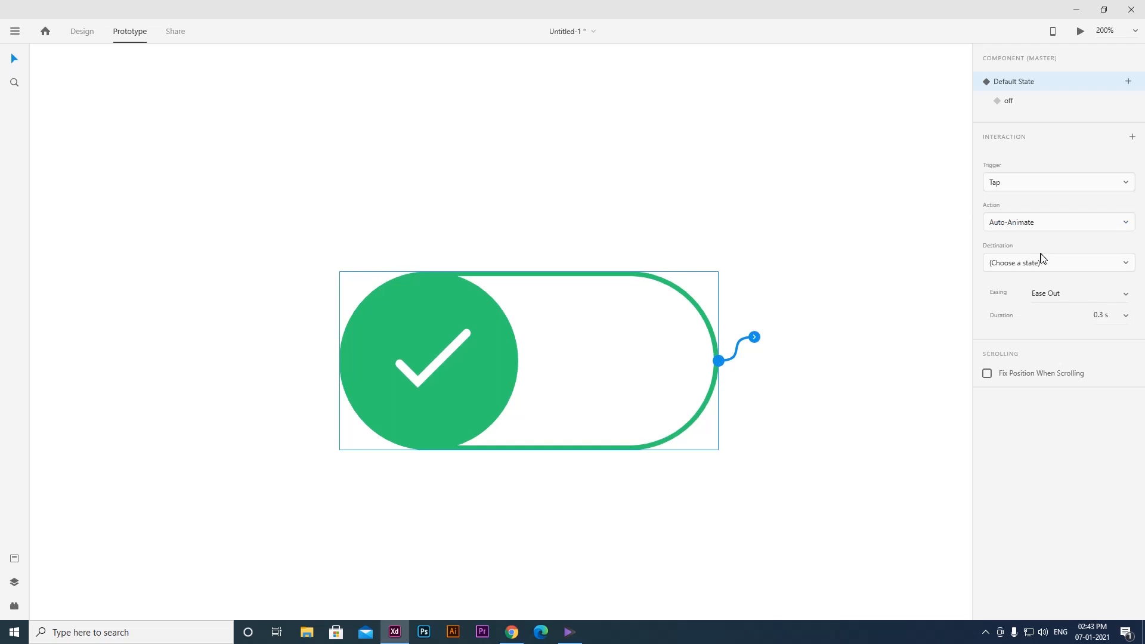
click(1045, 265)
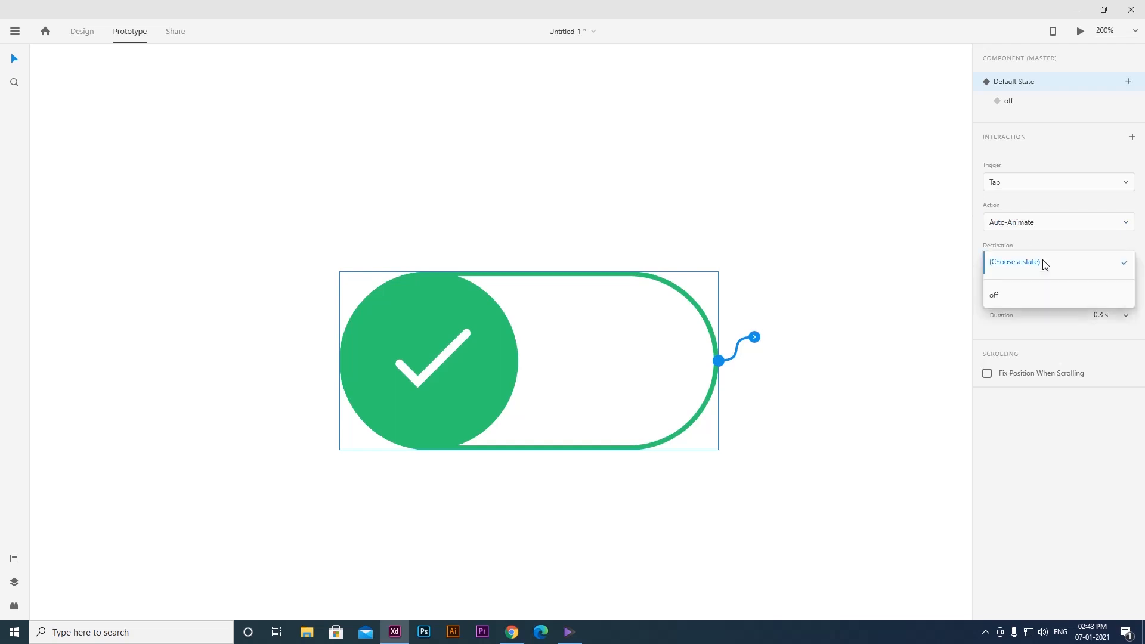
click(1016, 299)
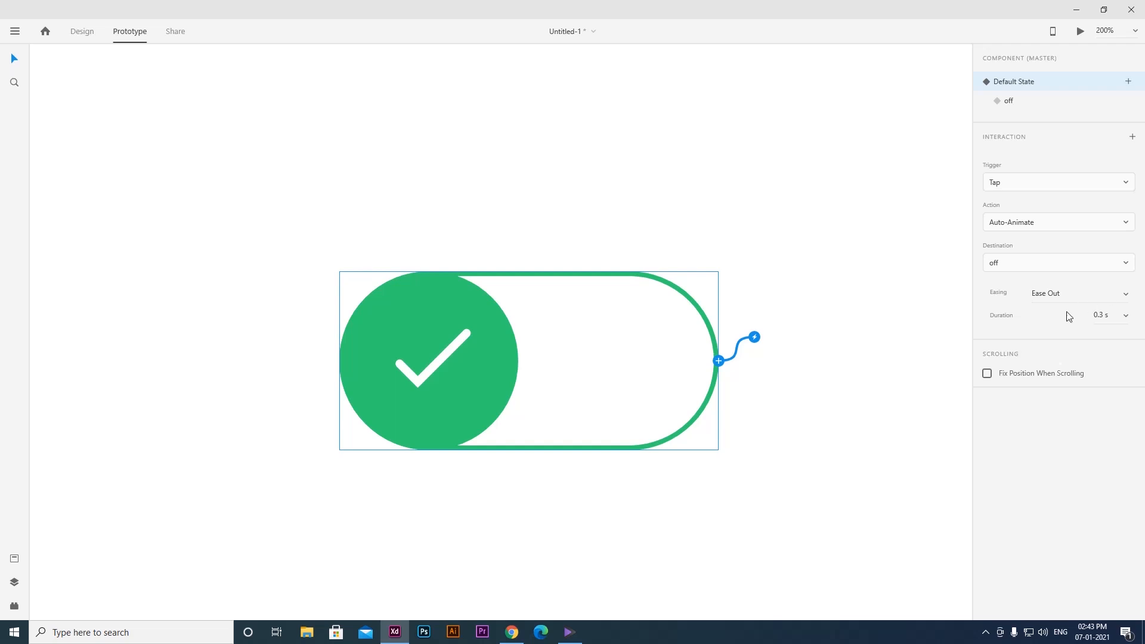
Set the duration of the auto-animate interaction to 0.4 s and deselect the toggle.
click(1127, 316)
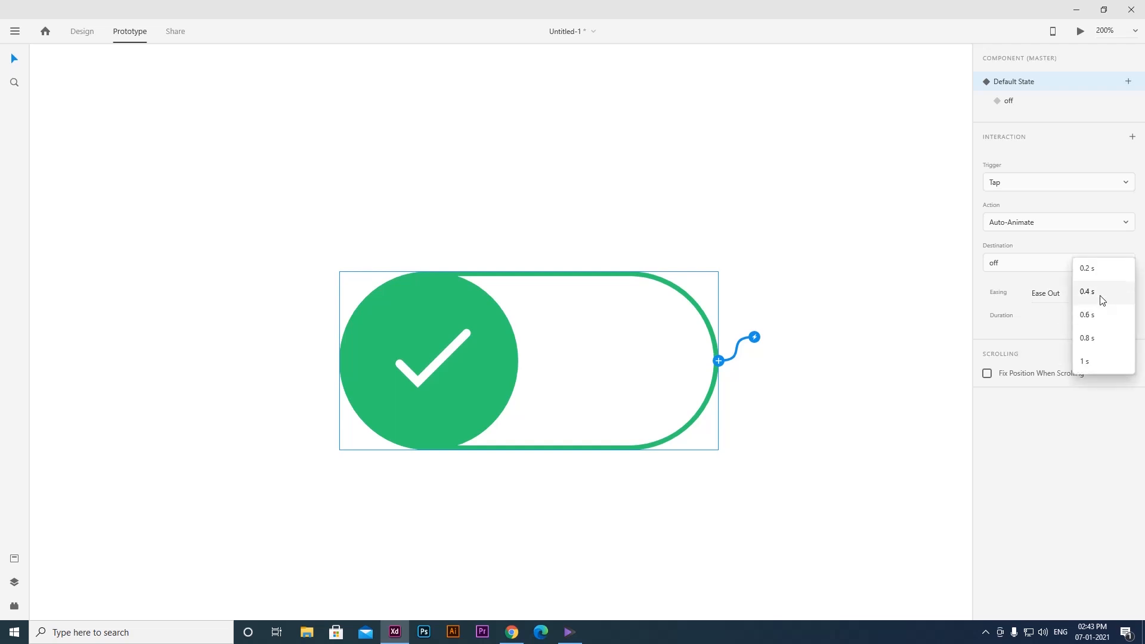
click(1103, 300)
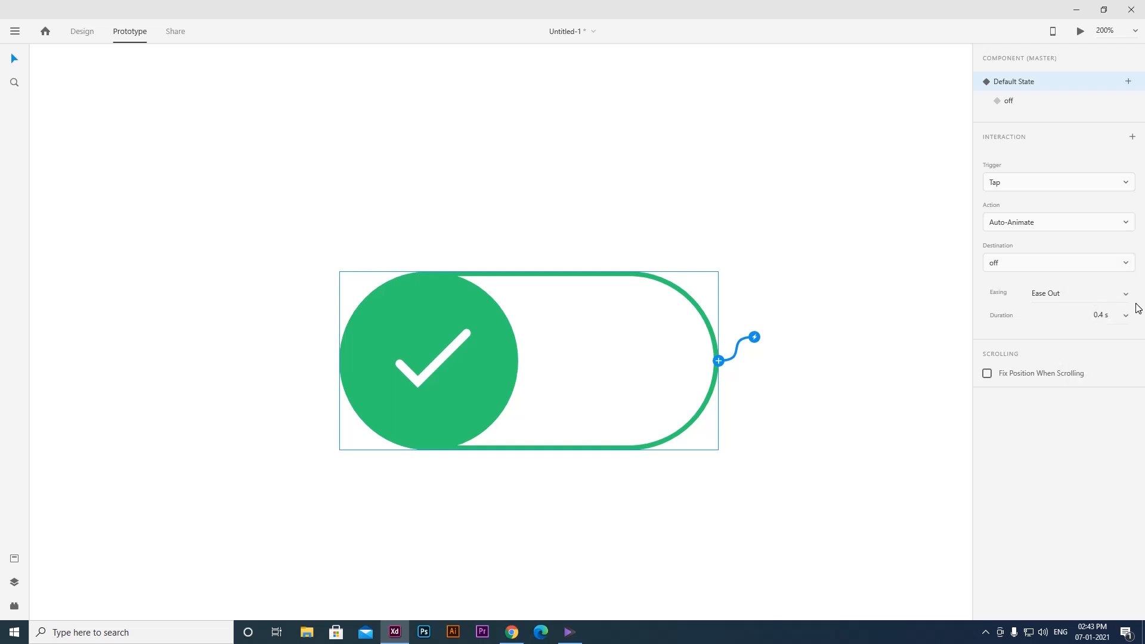
click(639, 213)
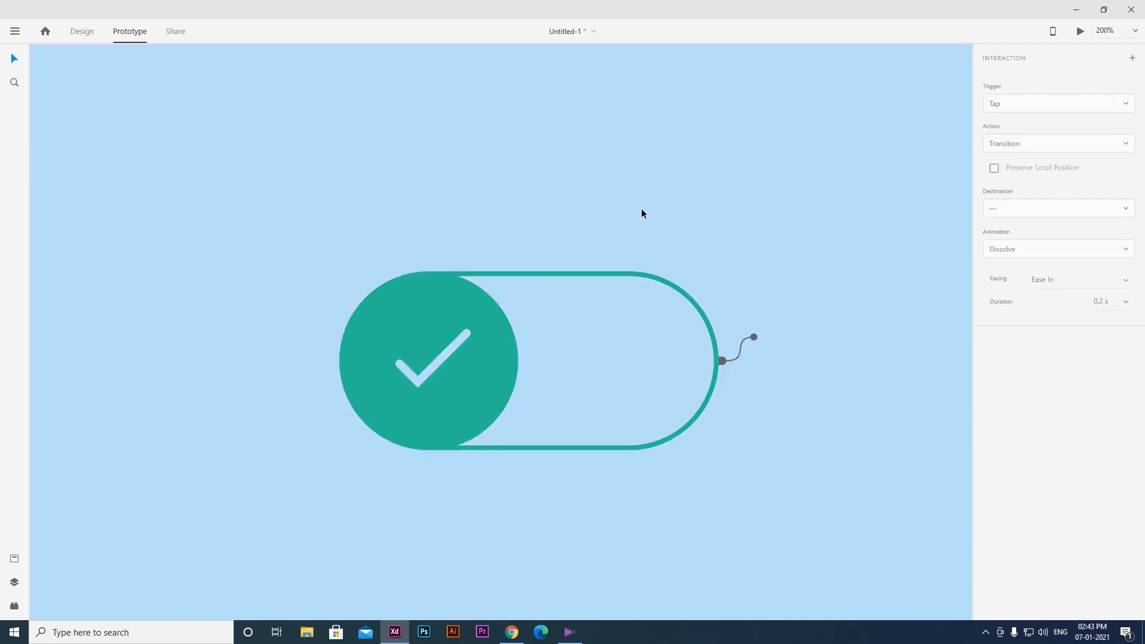
Give the toggle's "off" state a Tap interaction that auto-animates to Default State, and switch the toggle back to its default state.
click(442, 285)
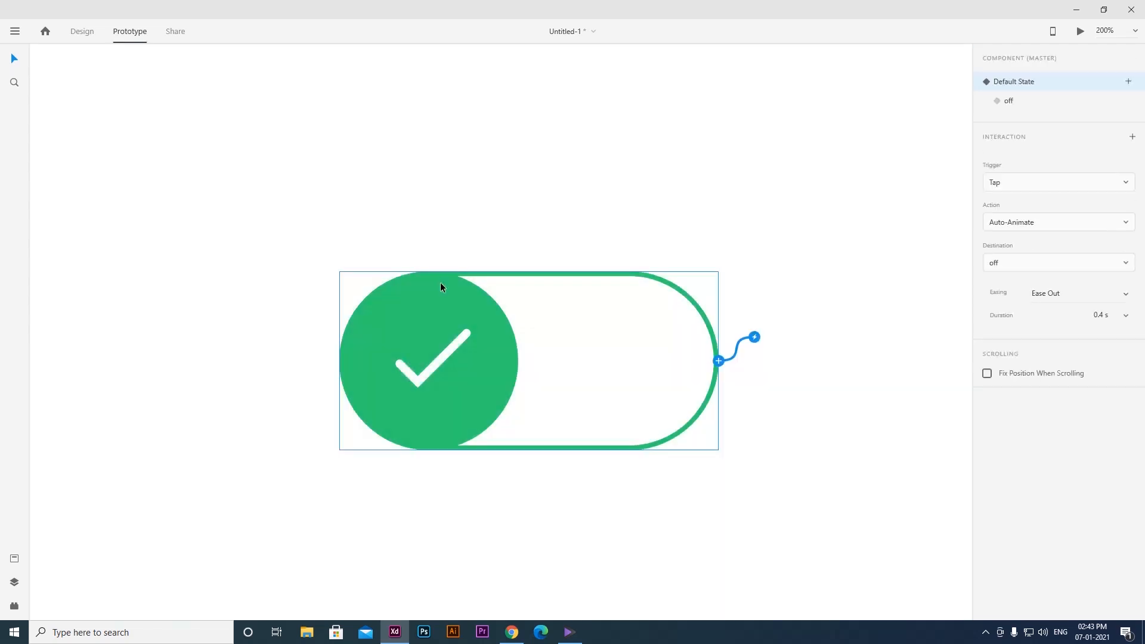
click(1008, 101)
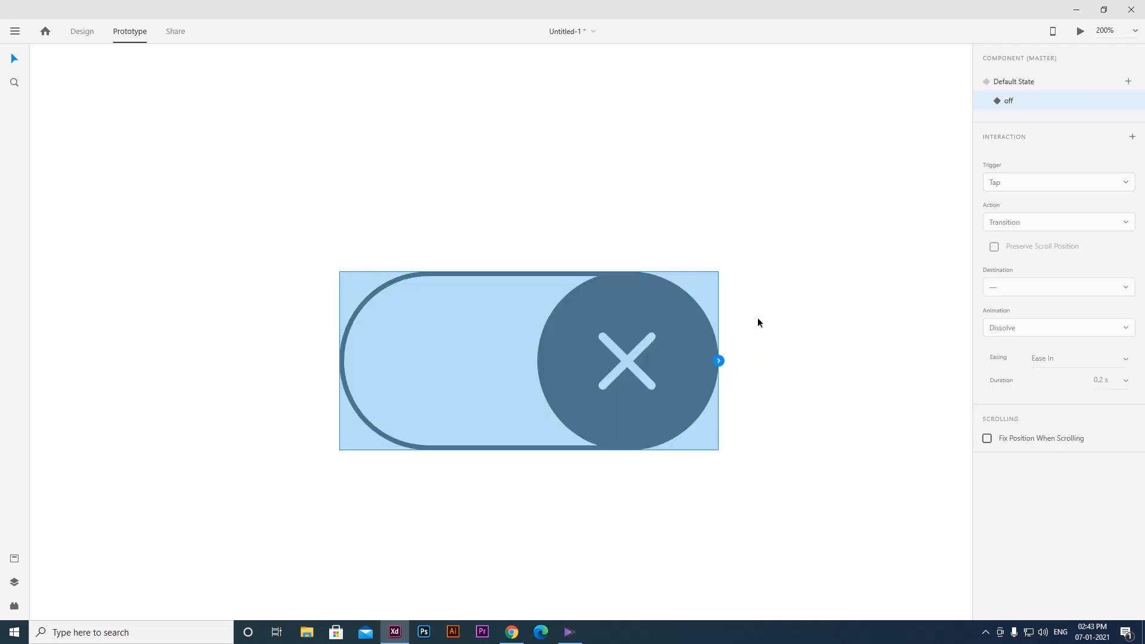
click(719, 362)
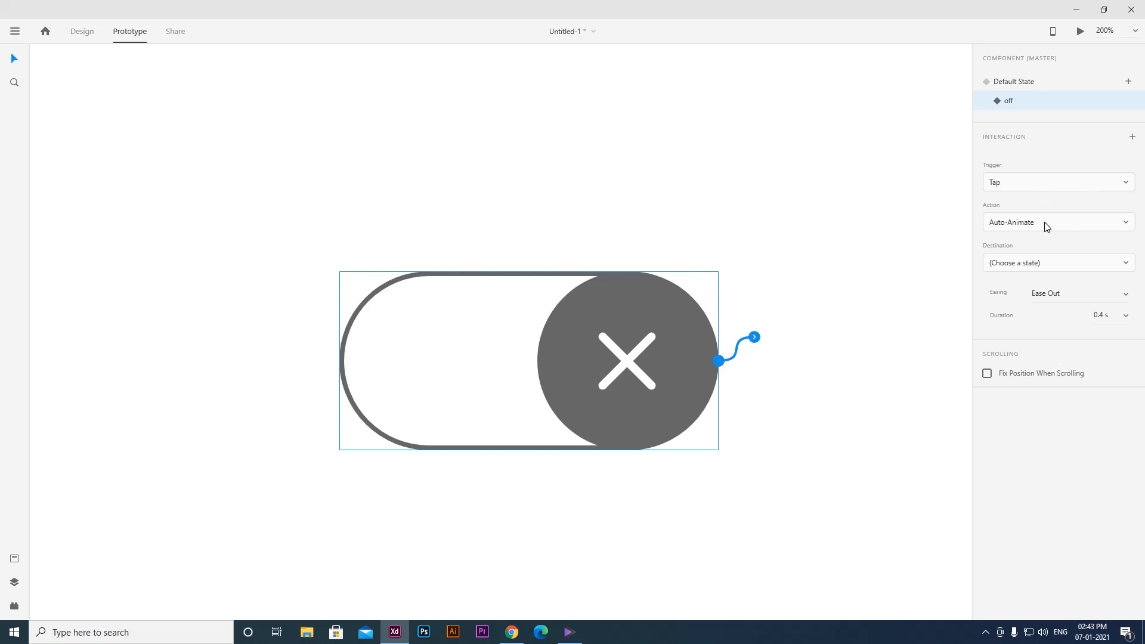
click(1045, 267)
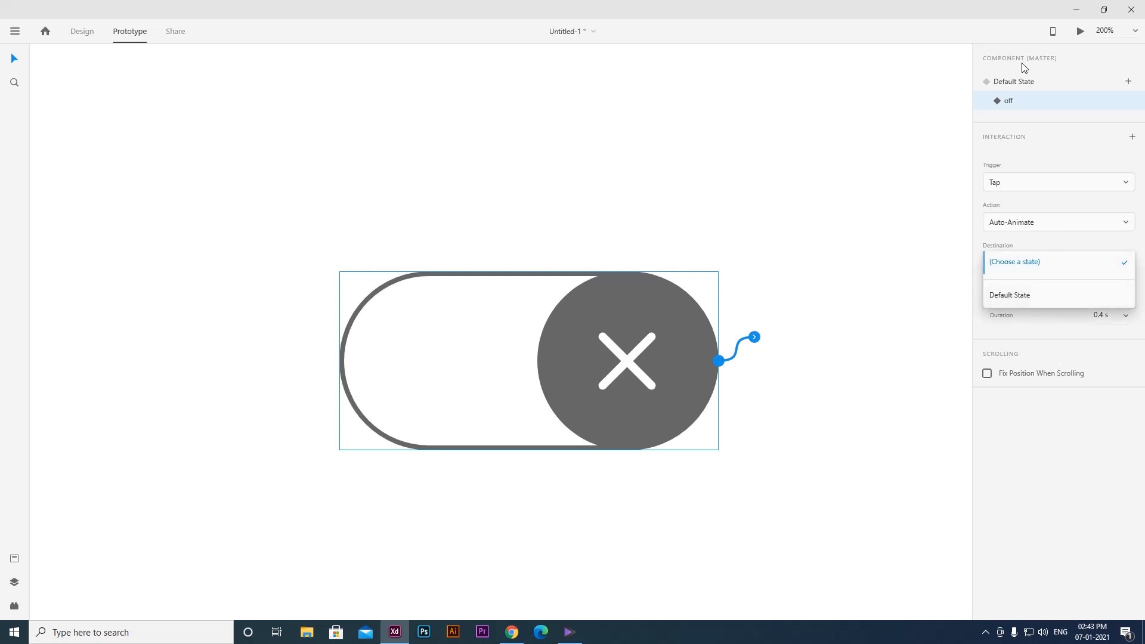
click(1029, 295)
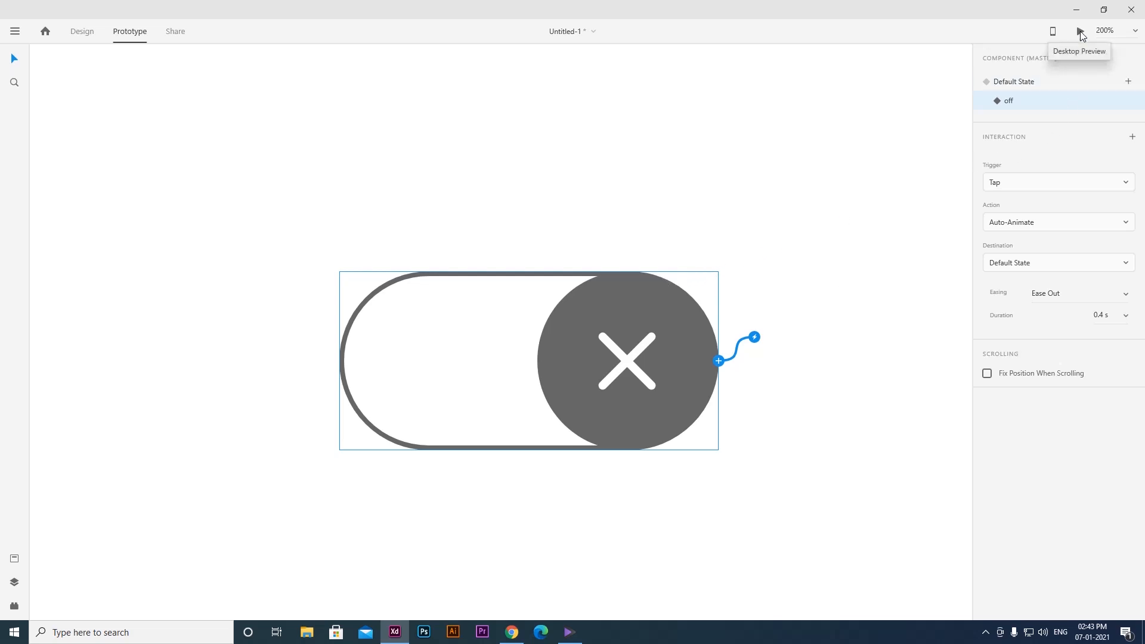
click(1043, 81)
click(1044, 81)
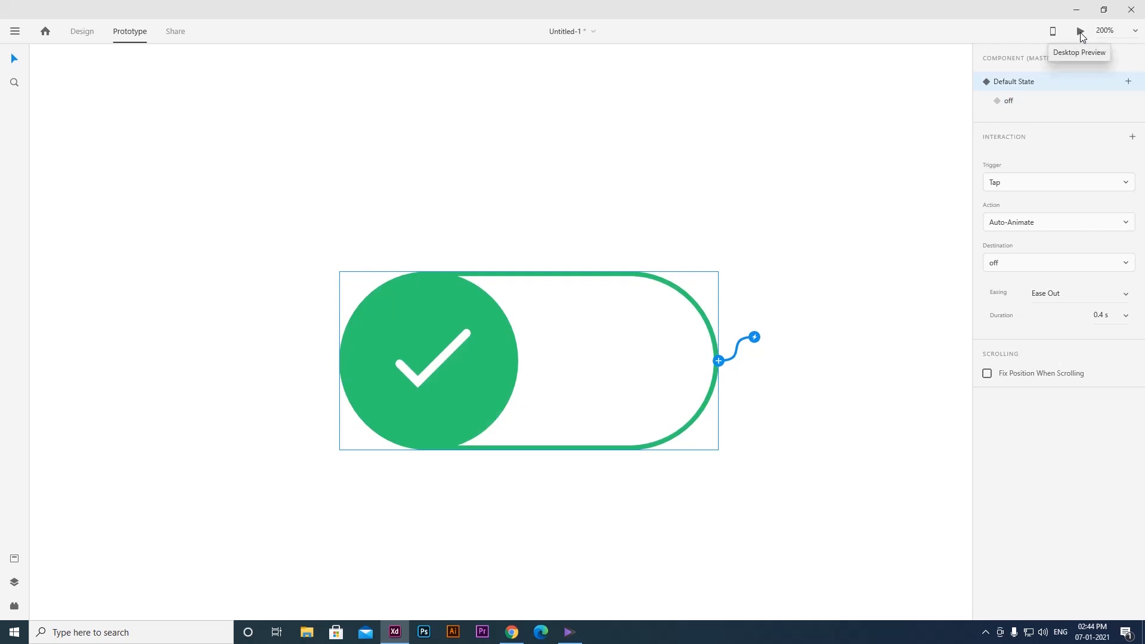
Preview the prototype on the desktop, toggle the switch on and off repeatedly to test both animations, and close the preview.
click(1080, 33)
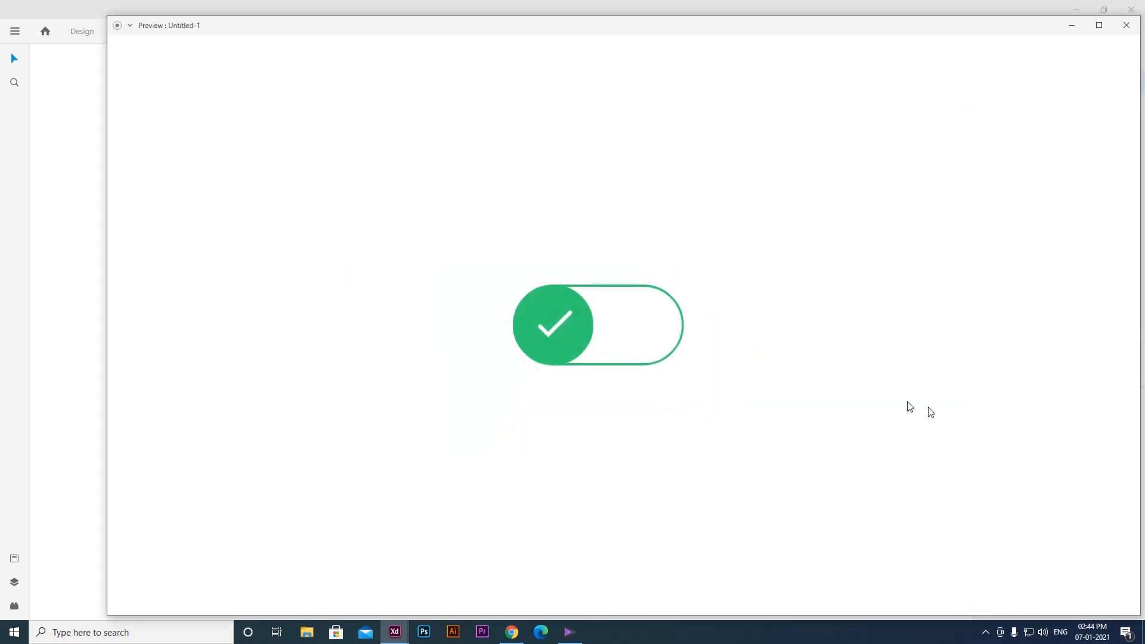
click(571, 344)
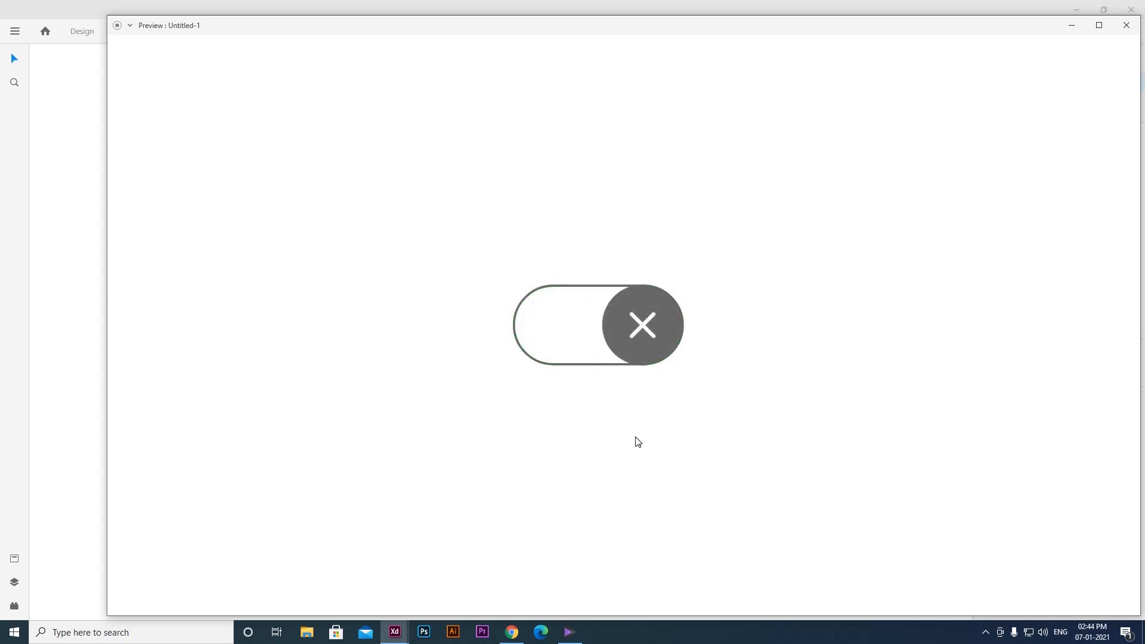
click(654, 342)
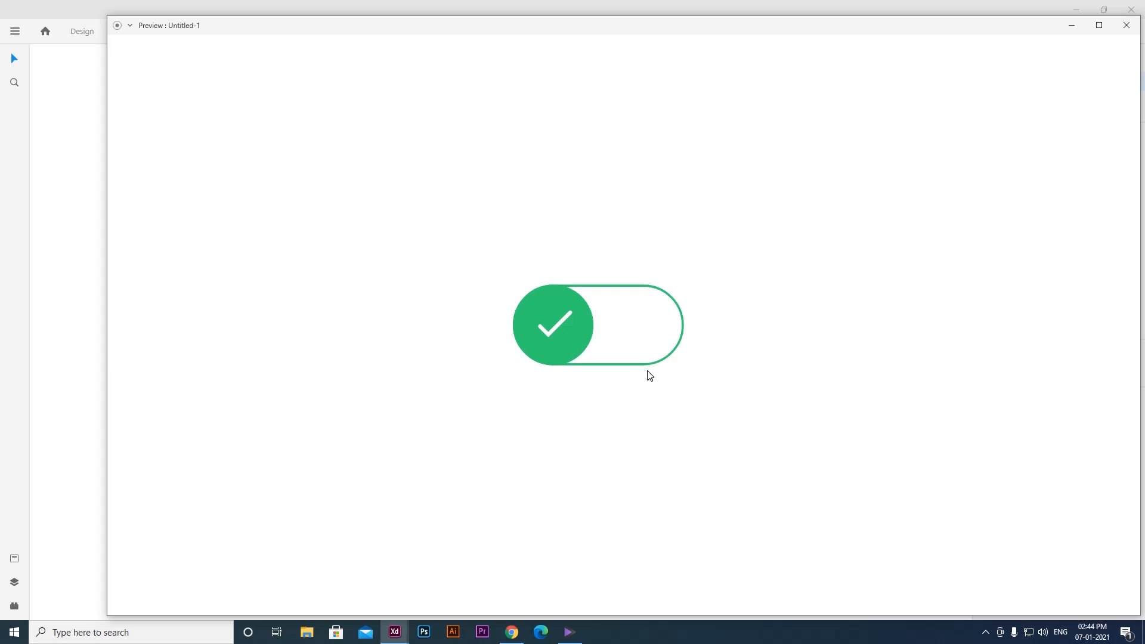
click(578, 333)
click(647, 337)
click(565, 338)
click(645, 340)
click(578, 348)
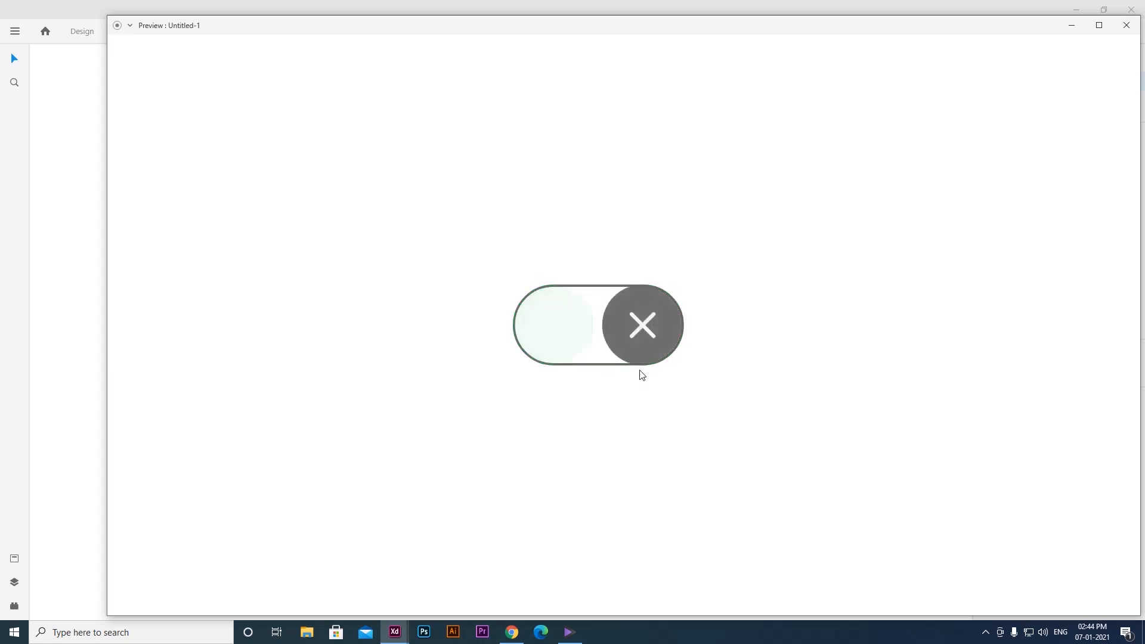
click(652, 350)
click(574, 342)
click(1127, 25)
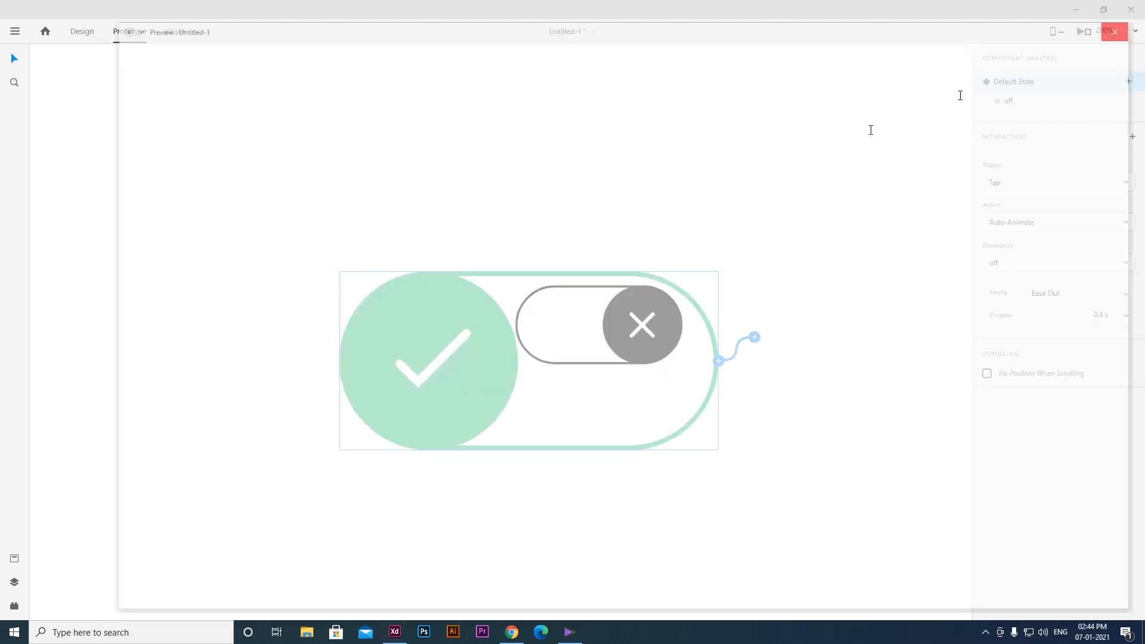
Return from prototyping to Design mode with the toggle deselected on the artboard.
scroll(426, 309, down, 3)
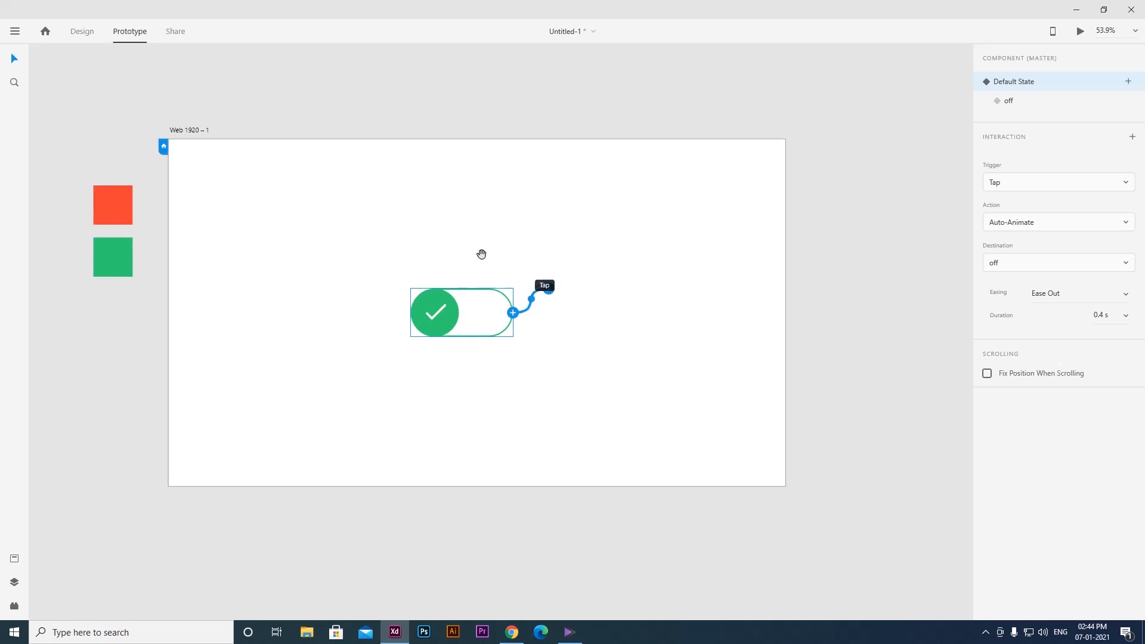
drag(229, 139, 236, 159)
click(82, 31)
click(406, 221)
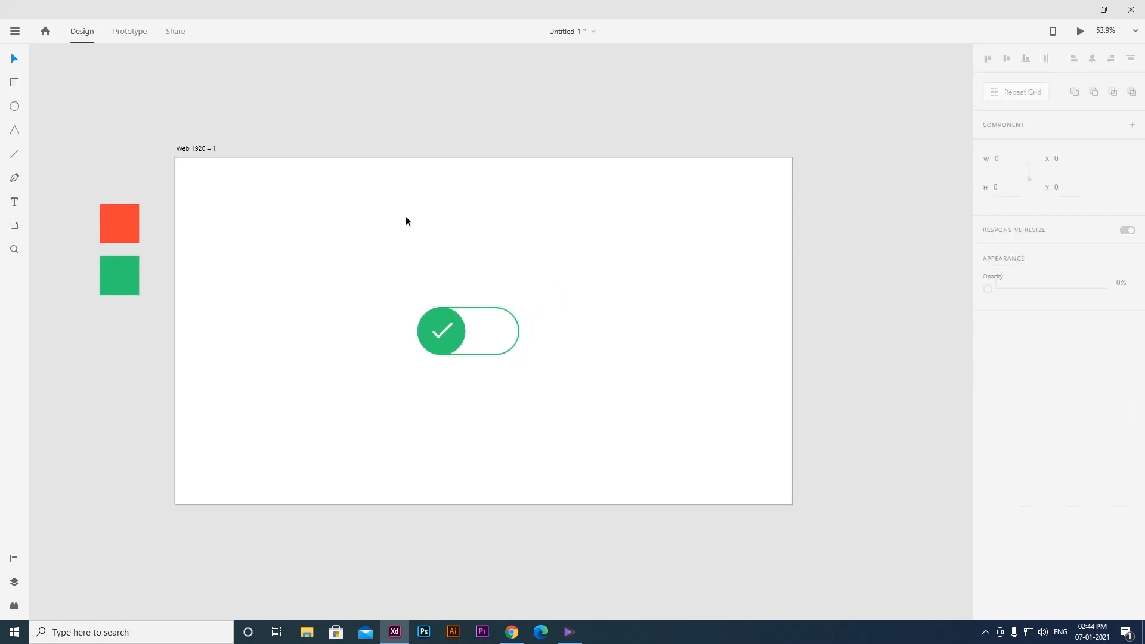
click(416, 338)
drag(489, 313, 511, 328)
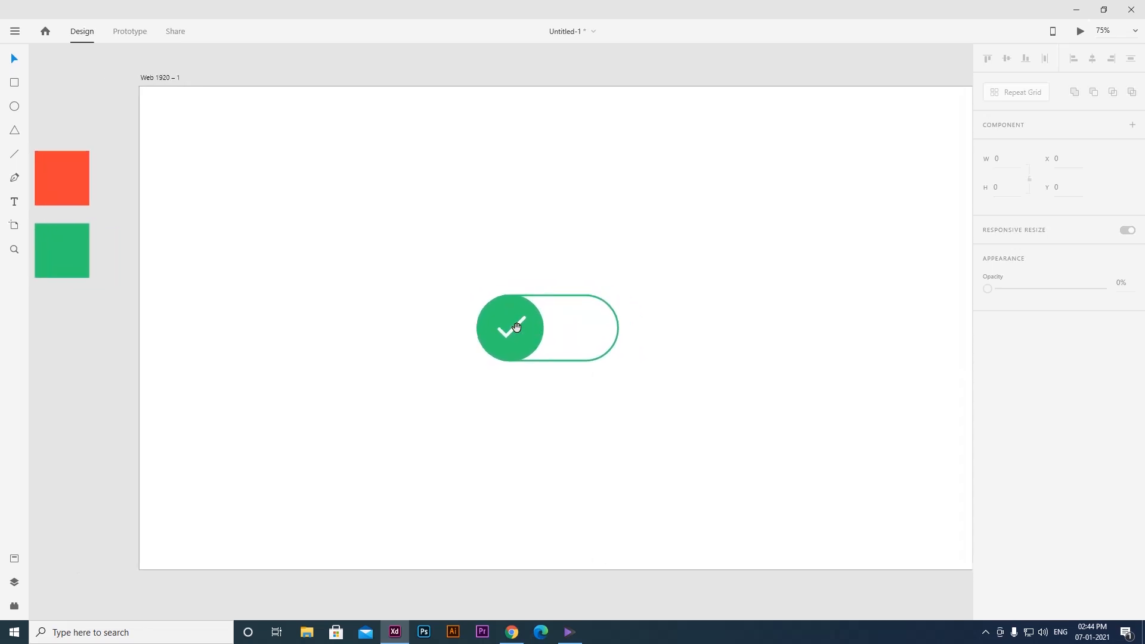
drag(471, 419, 486, 404)
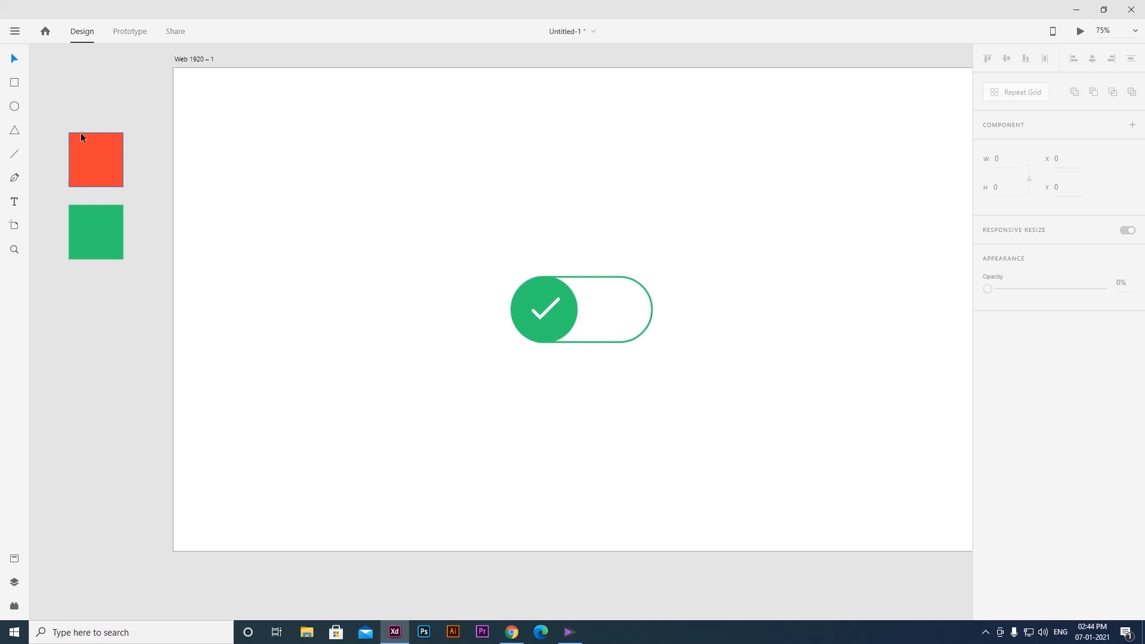
Draw a rectangle about 520 px wide below the toggle and set its height to 150.
click(18, 84)
mouse_move(501, 401)
mouse_down()
mouse_move(468, 386)
mouse_move(496, 388)
mouse_up()
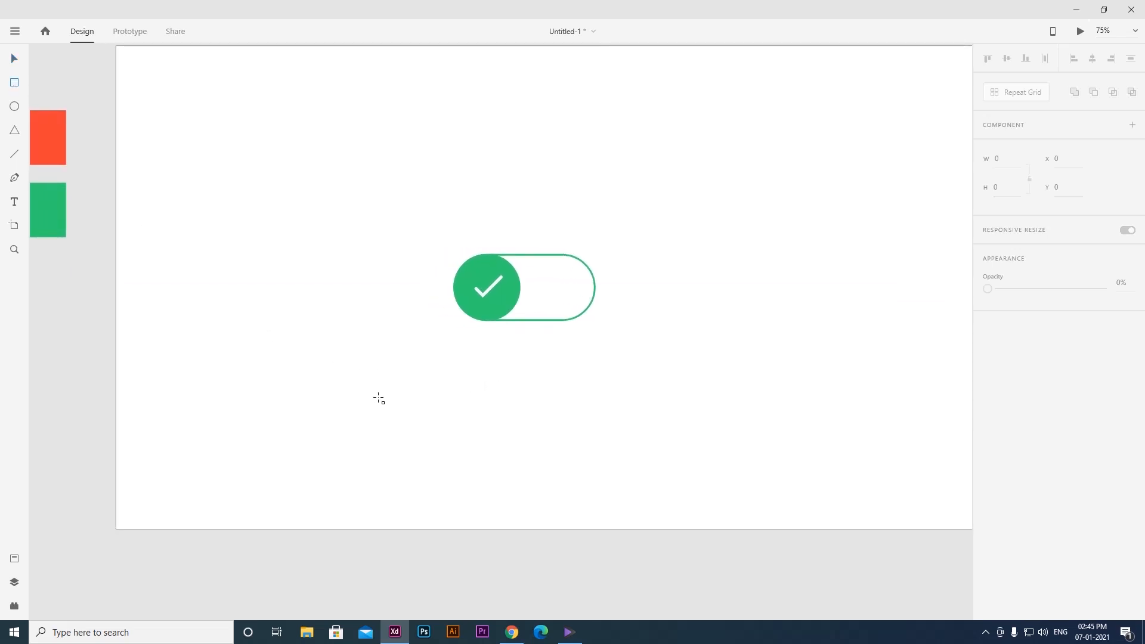
mouse_move(397, 394)
mouse_down()
mouse_move(582, 455)
mouse_move(630, 456)
mouse_up()
click(1017, 189)
text(150)
key(Return)
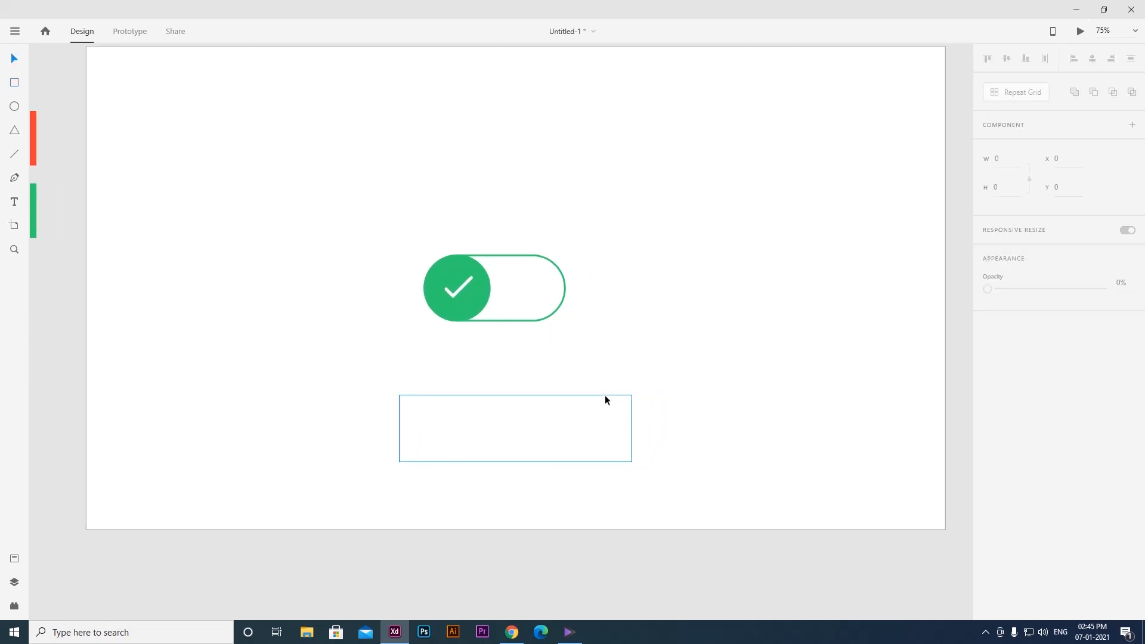
Round the new rectangle's corners fully to a radius of 75, forming a pill shape.
click(624, 443)
drag(624, 453, 589, 456)
scroll(417, 388, left, 3)
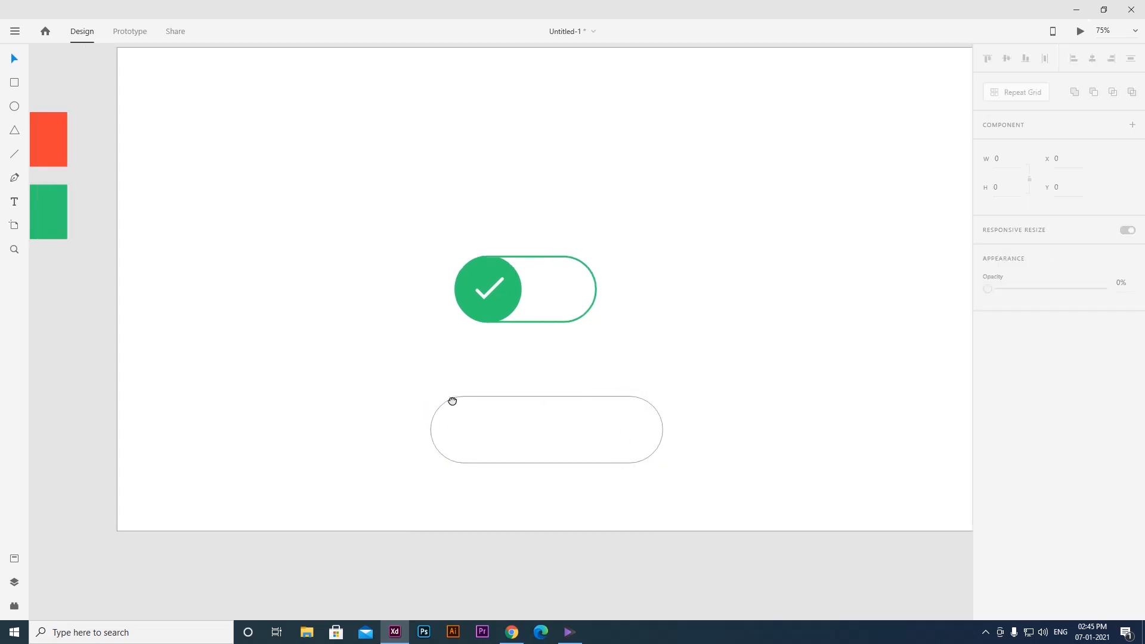
Fill the pill-shaped rectangle with a bright orange and remove its border.
drag(464, 378, 698, 487)
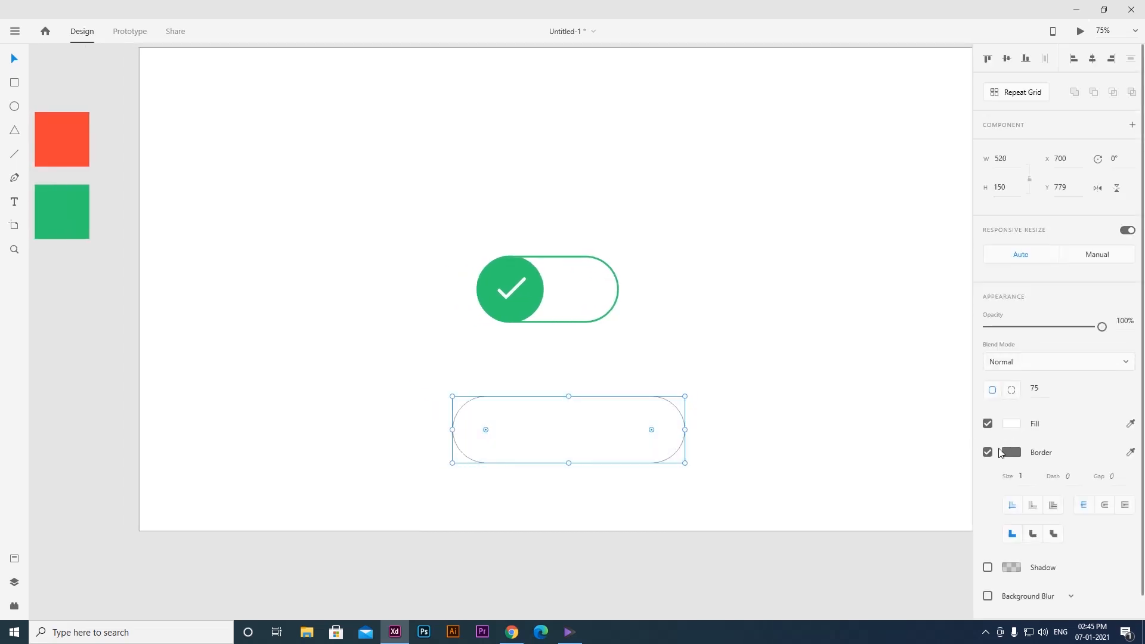
click(1011, 423)
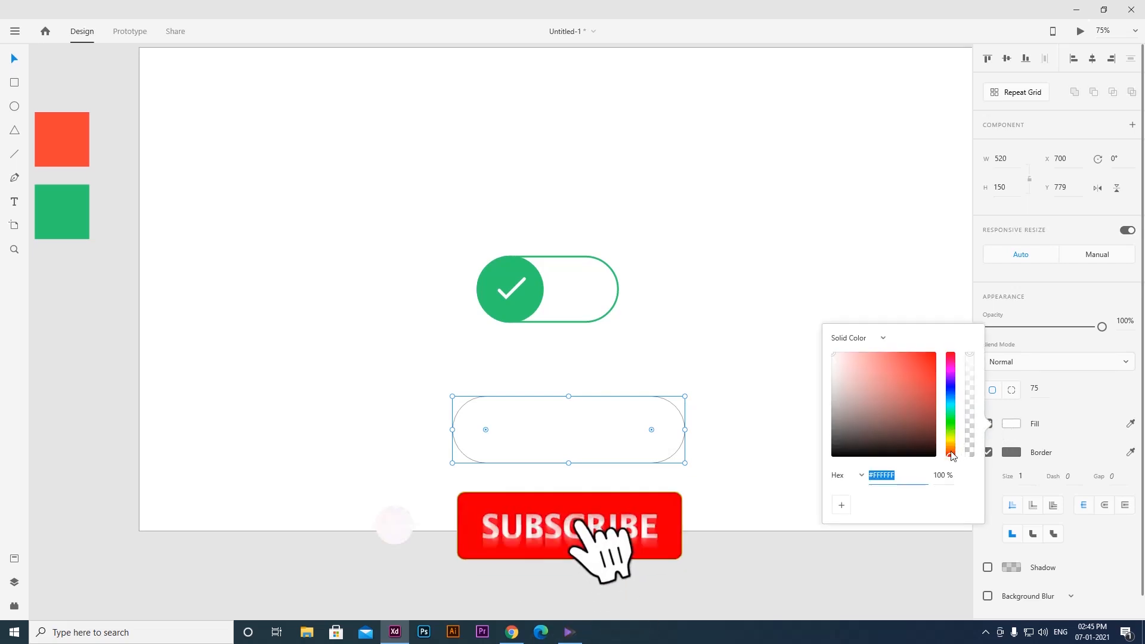
drag(952, 457, 951, 449)
drag(927, 364, 927, 353)
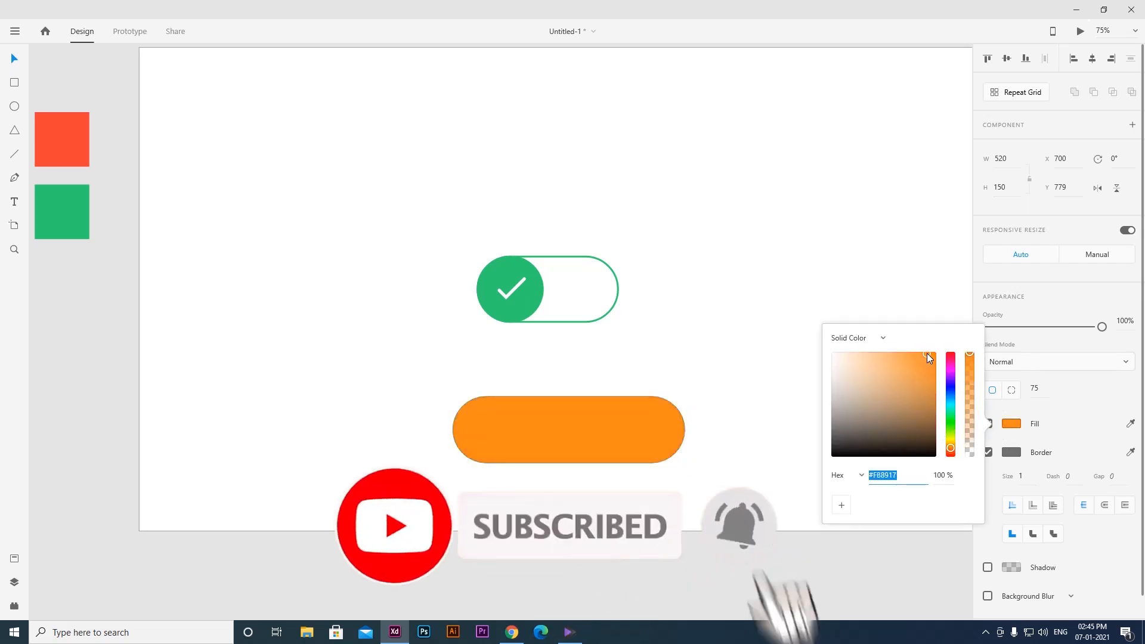
click(633, 419)
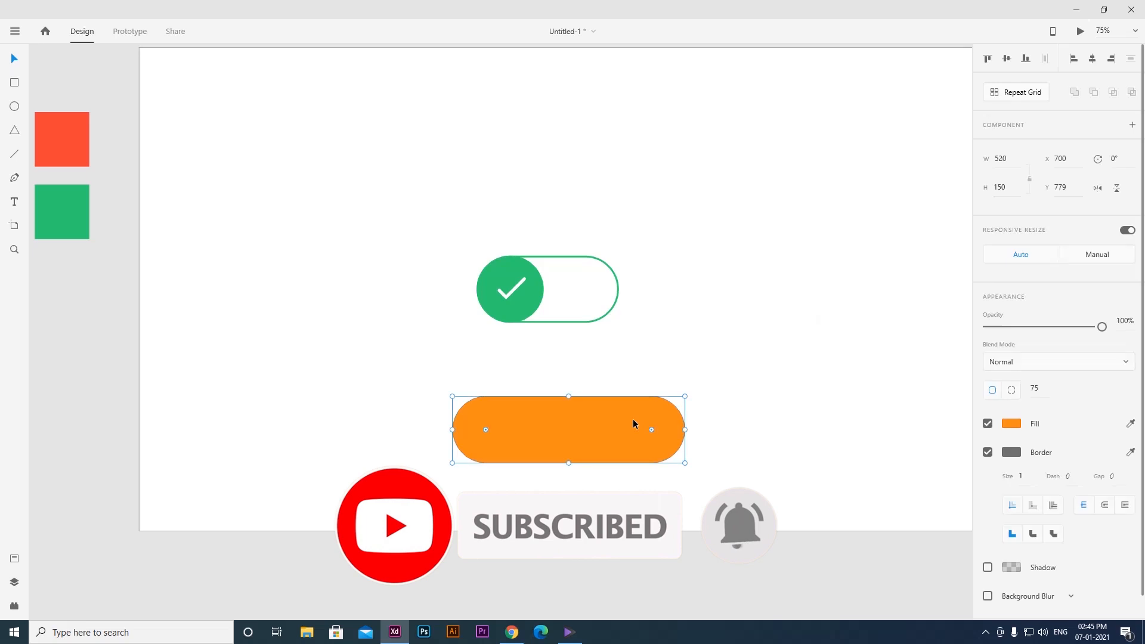
click(988, 452)
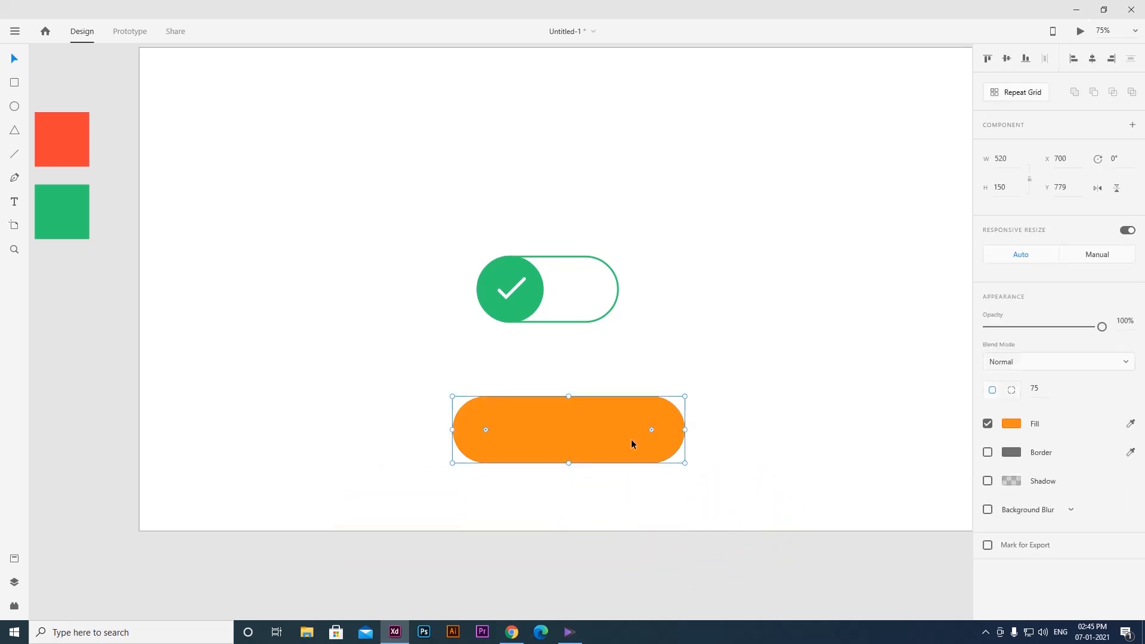
Add the text "SUBMIT" on the orange button.
scroll(632, 439, up, 3)
key(t)
click(440, 416)
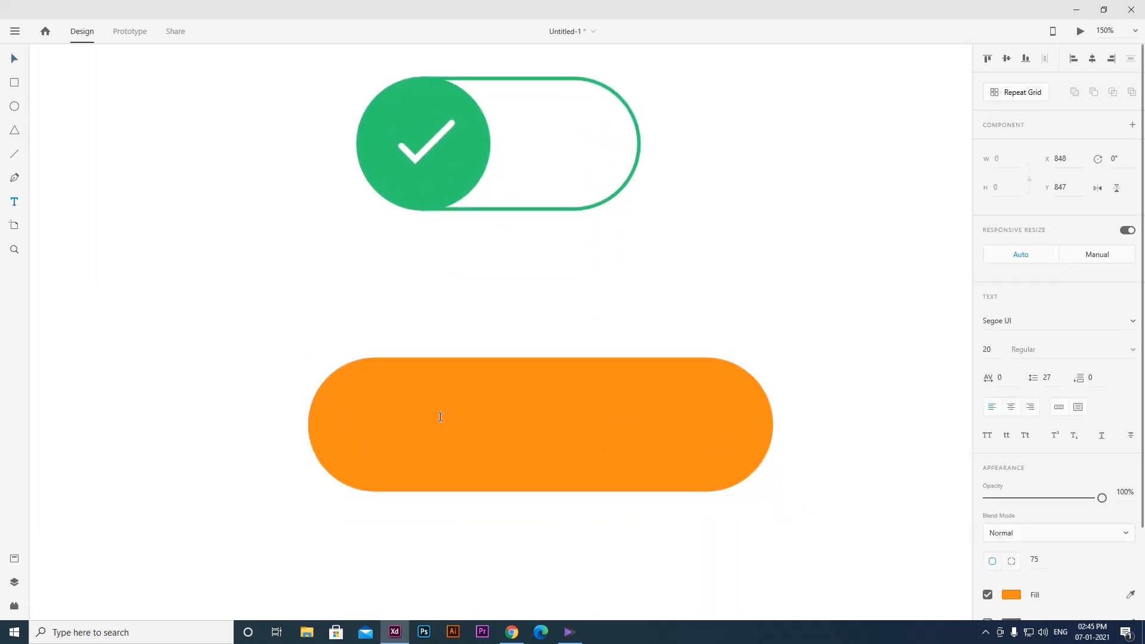
text(SUBMIT)
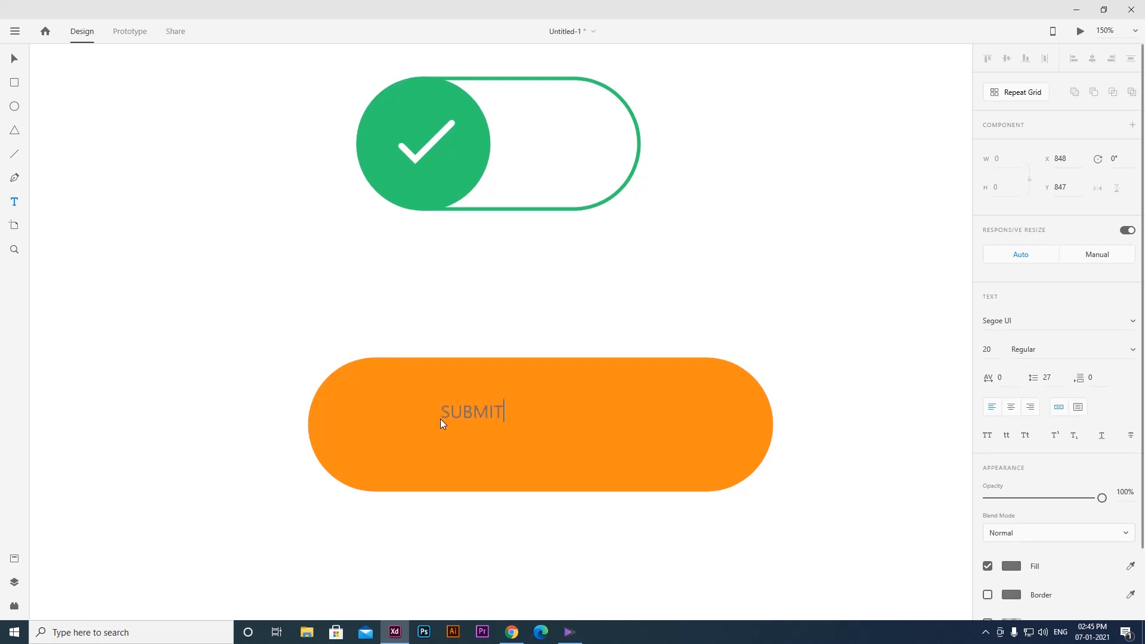
Set the SUBMIT text's font to Montserrat SemiBold.
key(ctrl+a)
click(1020, 325)
text(Montserrat)
key(Return)
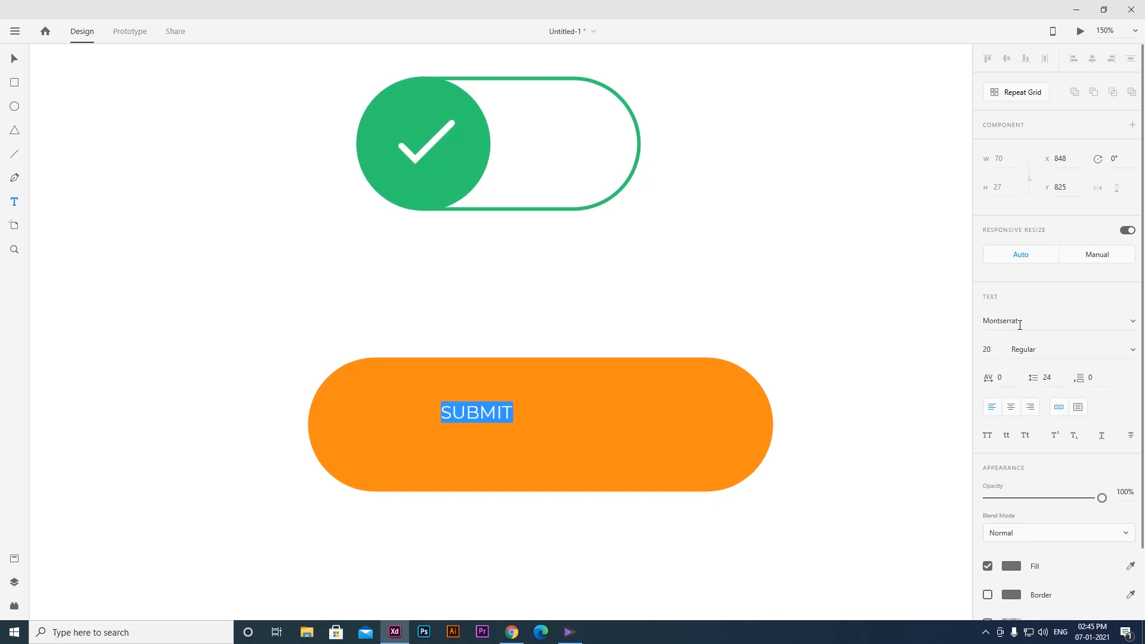
click(1134, 354)
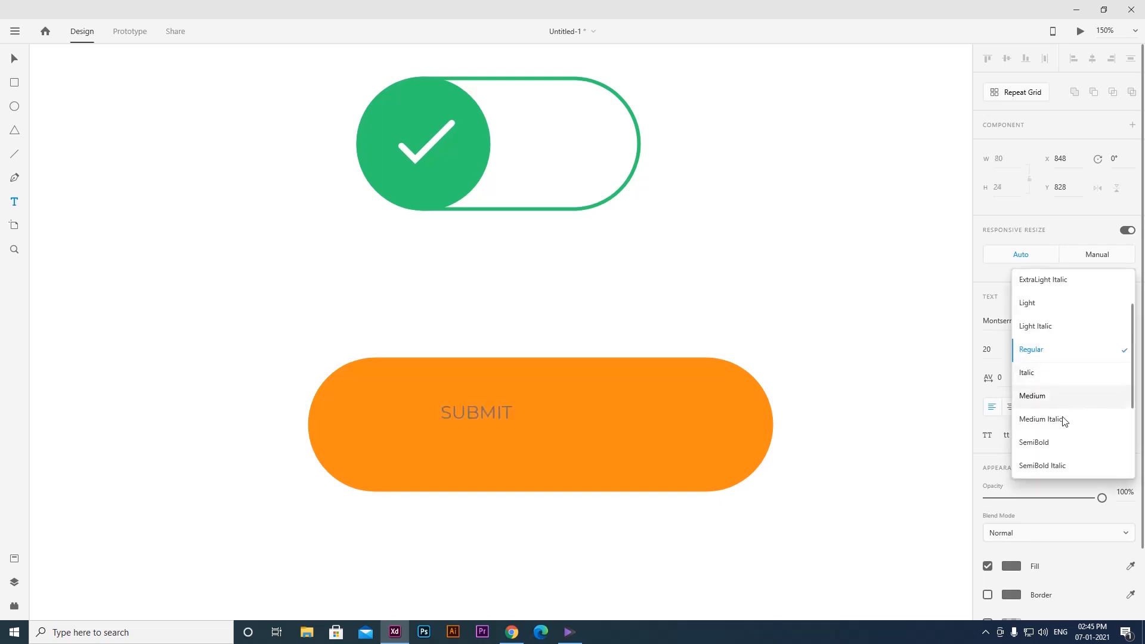
click(1057, 442)
click(14, 59)
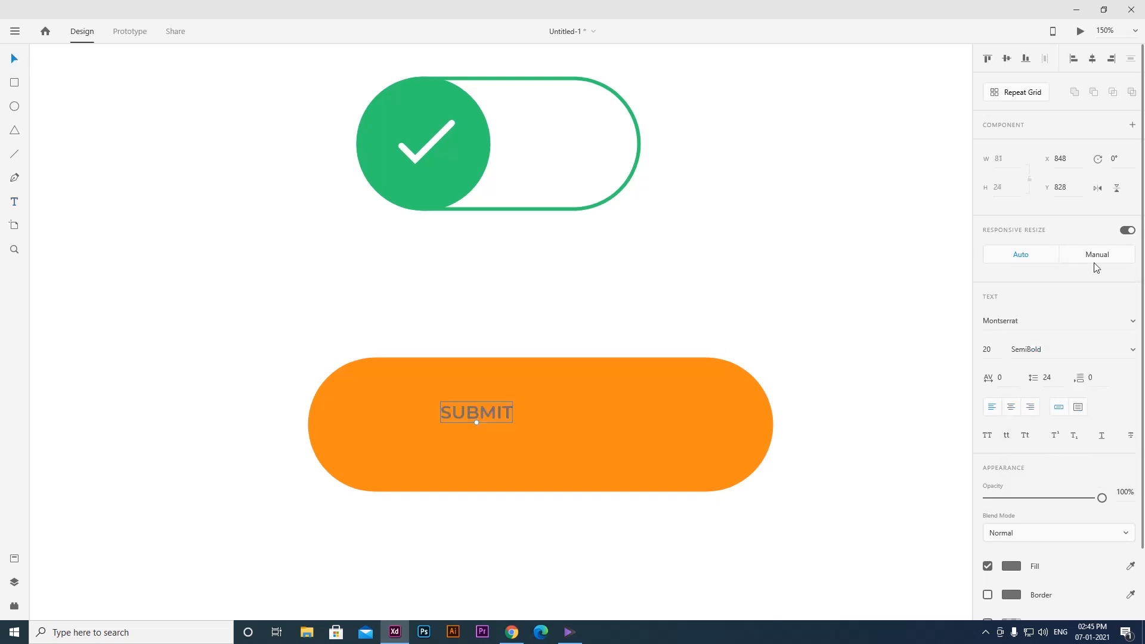
Enlarge the SUBMIT text, trying size 35 and settling on size 45.
click(1001, 353)
text(35)
key(Return)
drag(520, 456, 516, 430)
click(998, 356)
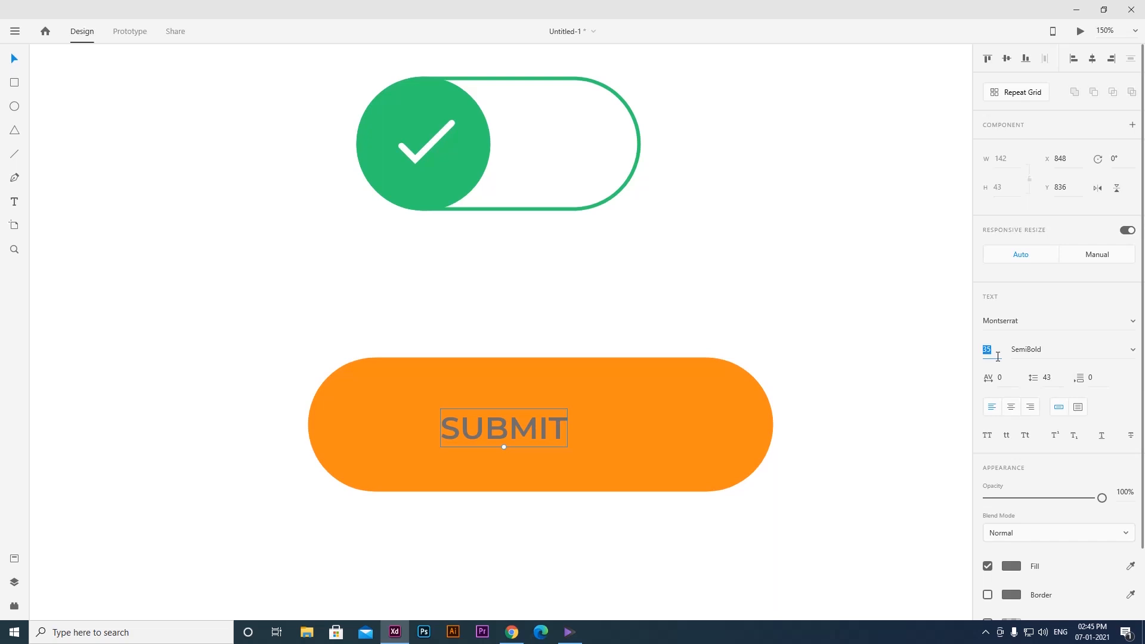
text(45)
key(Return)
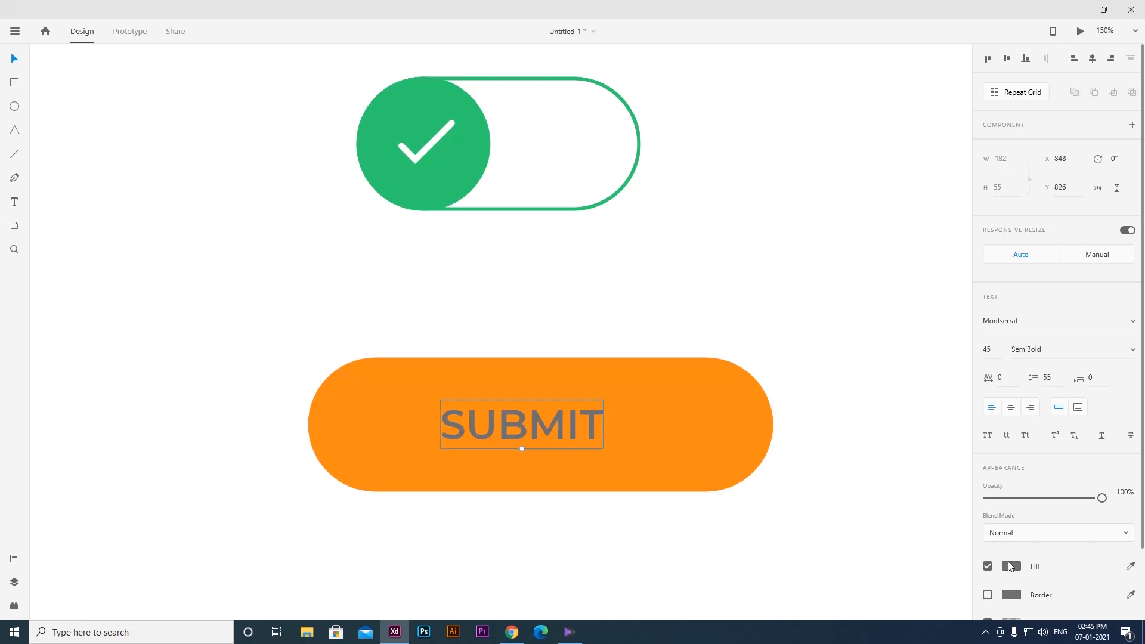
Change the SUBMIT text's fill color to white, ffffff.
click(1012, 566)
text(ffffff)
key(Return)
click(731, 364)
Shift the SUBMIT text toward the button's left side, to about X 807 and Y 827, and deselect it.
drag(568, 423, 544, 424)
drag(661, 431, 557, 432)
drag(440, 434, 427, 422)
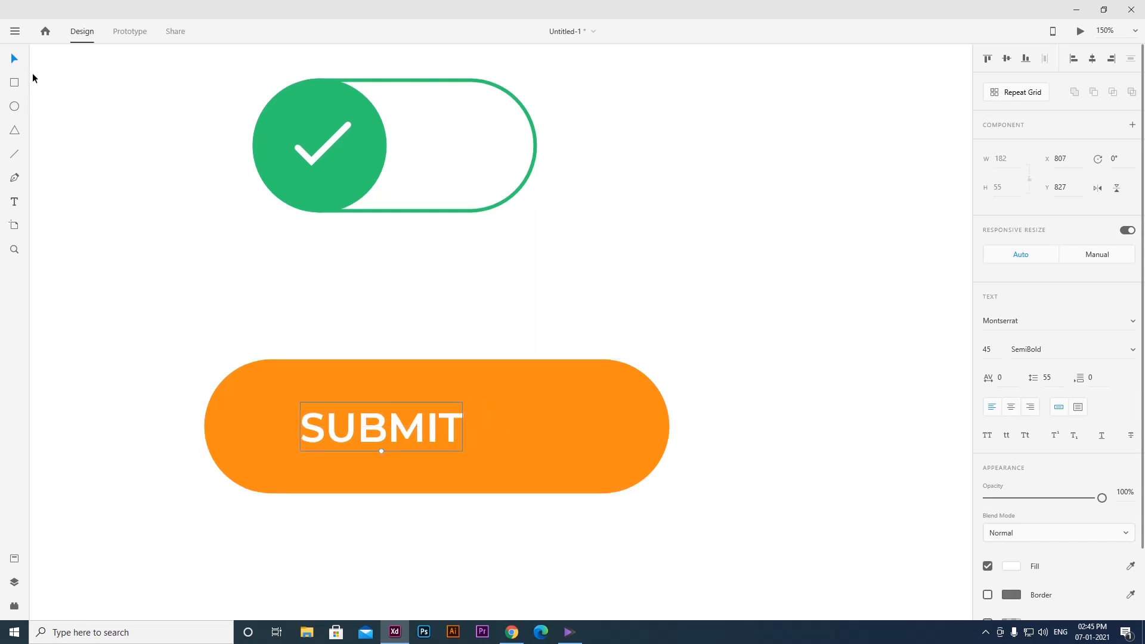
click(391, 310)
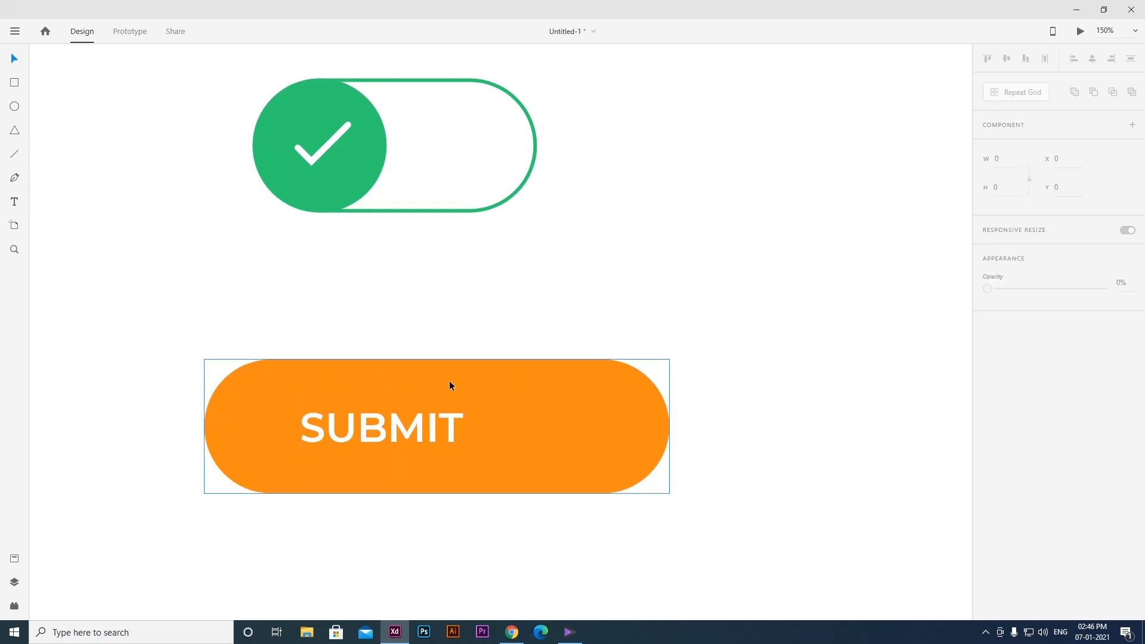
Examine the toggle's checkmark inside its component and the orange button's shape.
click(330, 143)
scroll(549, 330, down, 5)
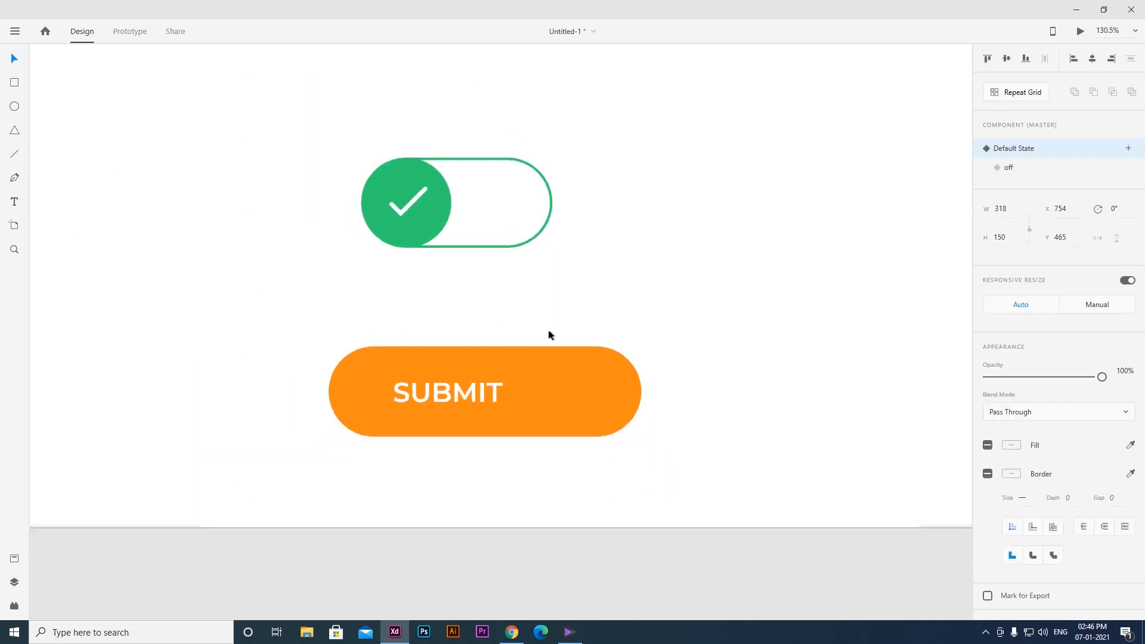
double_click(469, 240)
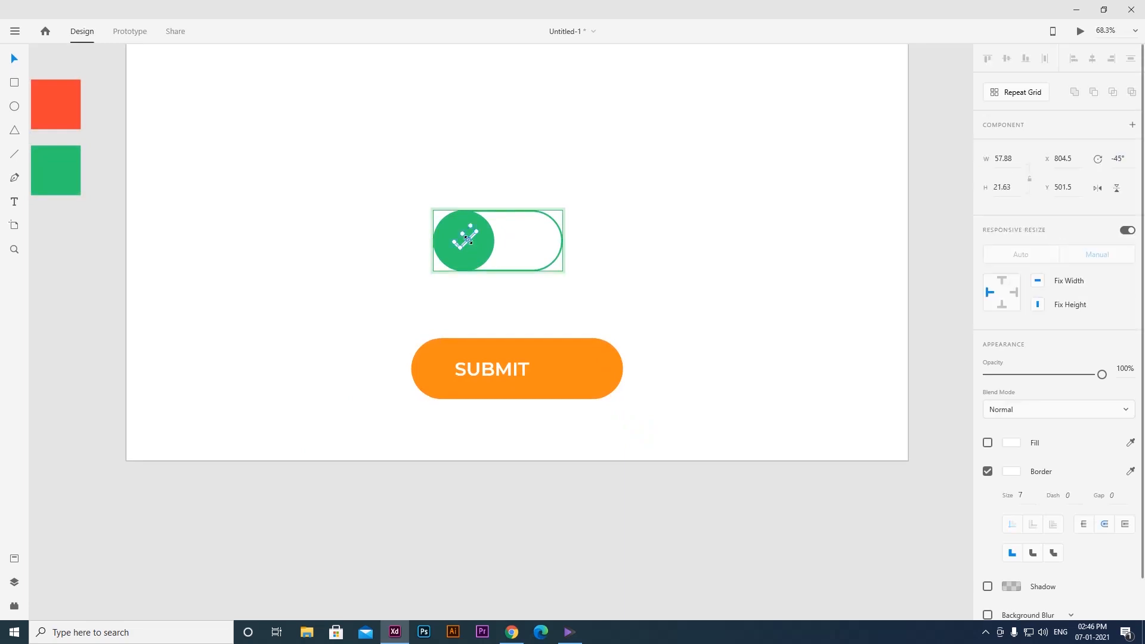
click(549, 368)
scroll(550, 368, up, 5)
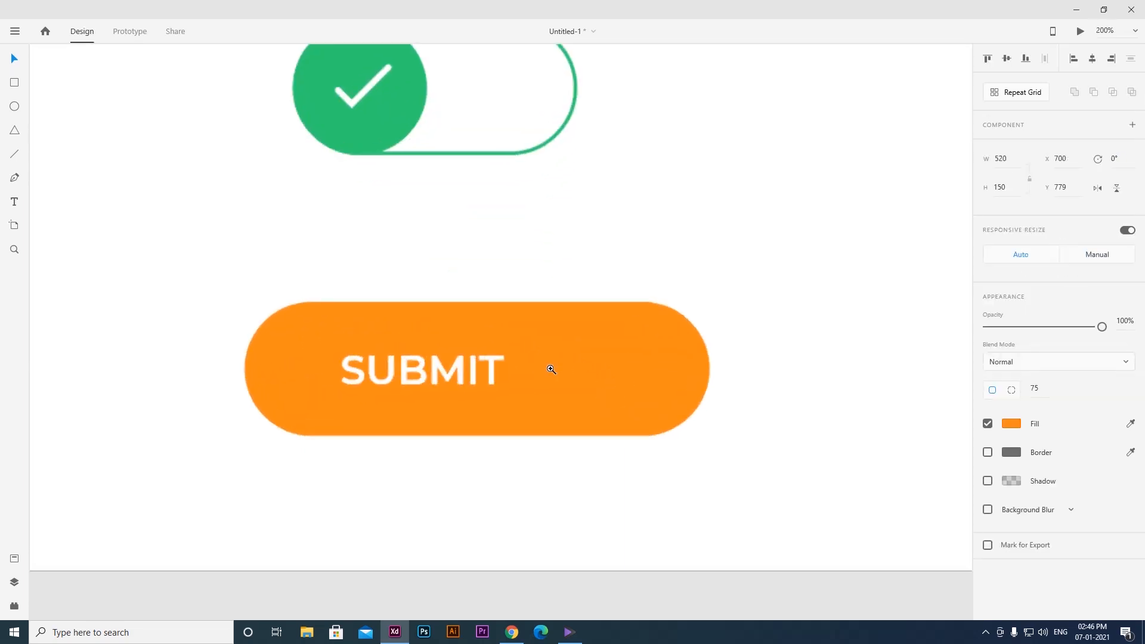
Paste the white checkmark onto the orange button and shorten its long arm to form a symmetric V.
key(ctrl+v)
double_click(500, 353)
click(535, 317)
drag(528, 327, 505, 345)
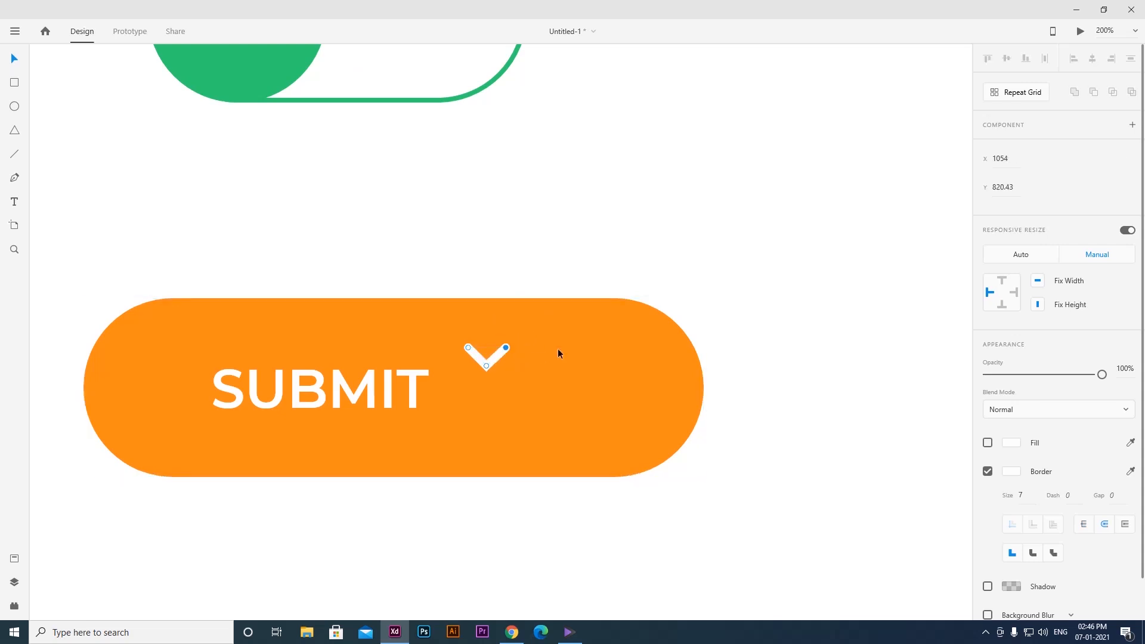
Rotate the white V to -137° as a right-pointing arrow and place it beside SUBMIT at about X 1089, Y 840.
click(504, 261)
click(490, 364)
drag(510, 345, 554, 386)
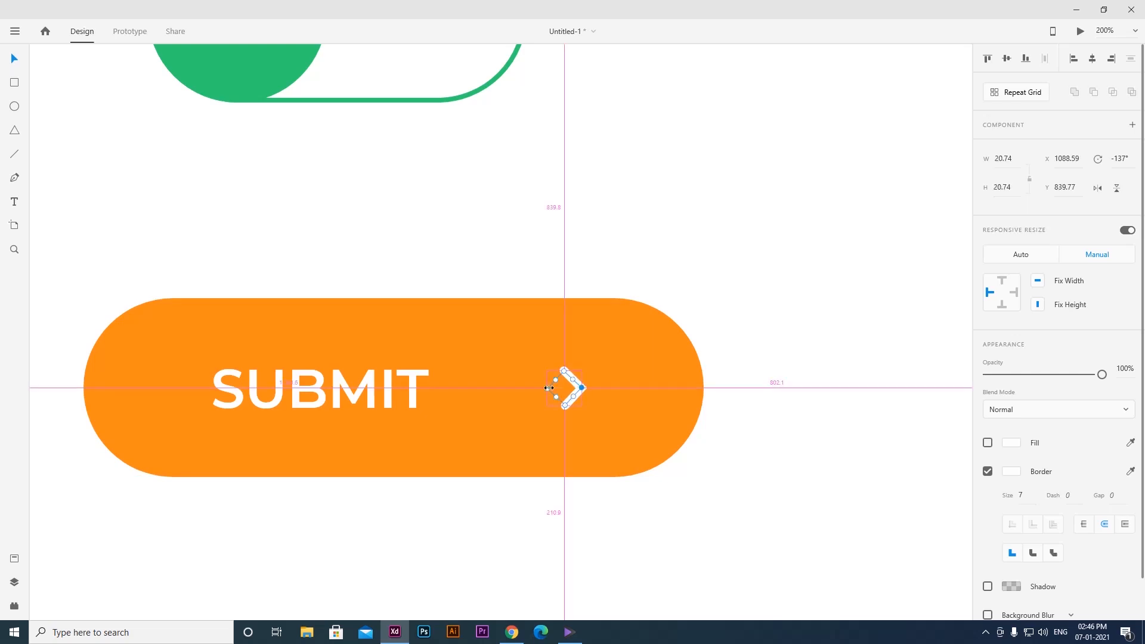
Group the SUBMIT text with the white arrow.
shift+click(420, 389)
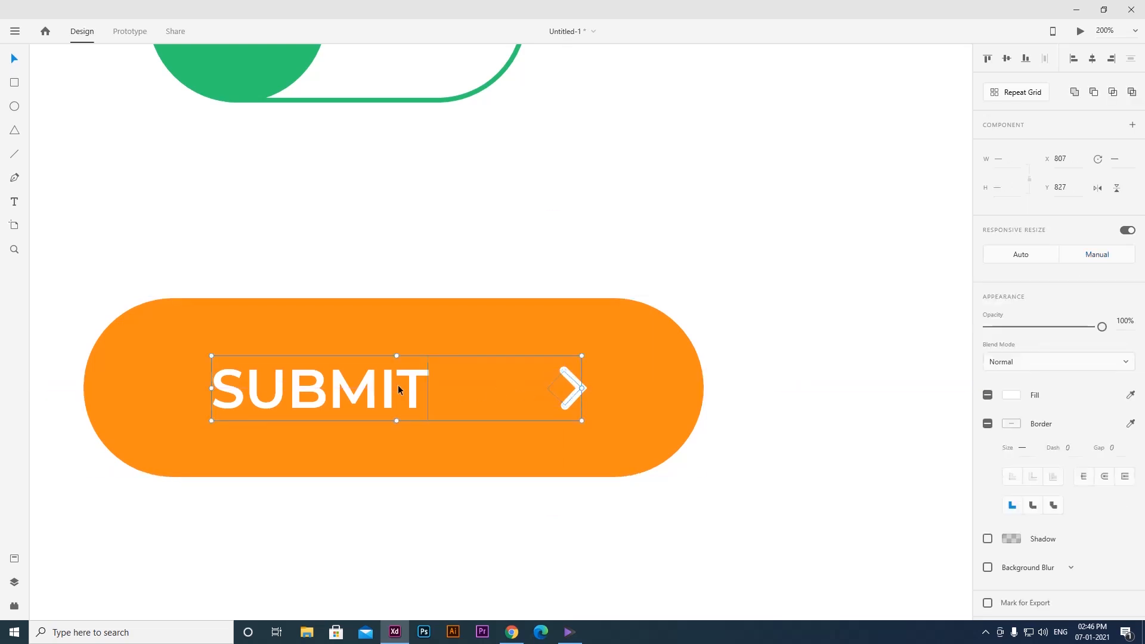
key(ctrl+g)
shift+click(628, 365)
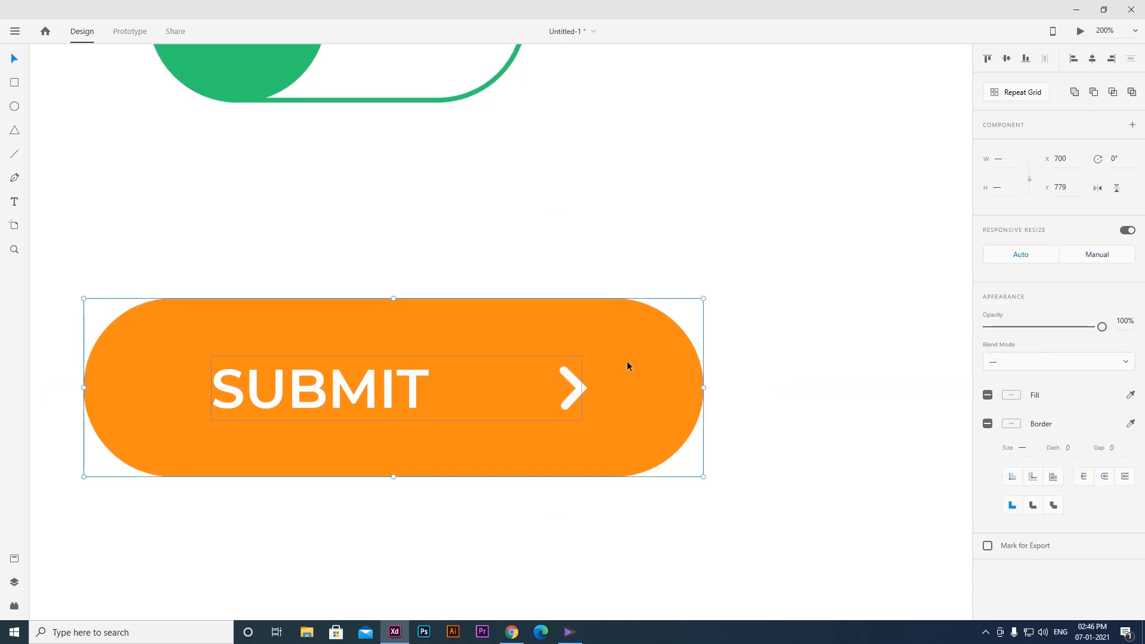
click(464, 247)
Group the orange pill with its SUBMIT text and arrow, and make the group a component.
key(ctrl+0)
scroll(426, 380, down, 2)
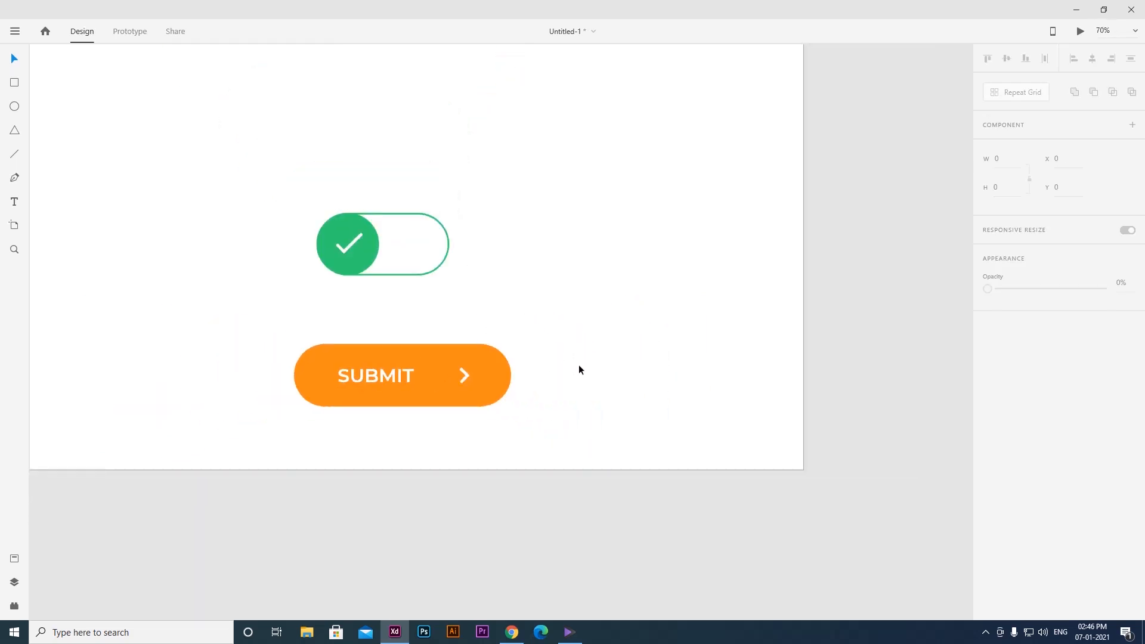
drag(248, 327, 559, 421)
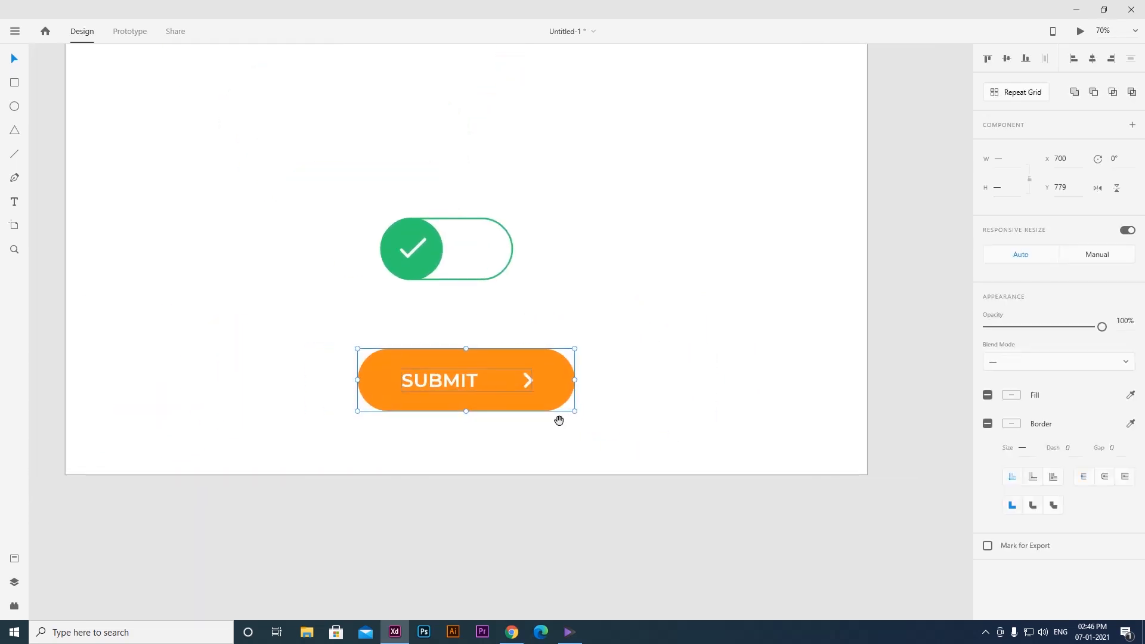
key(ctrl+g)
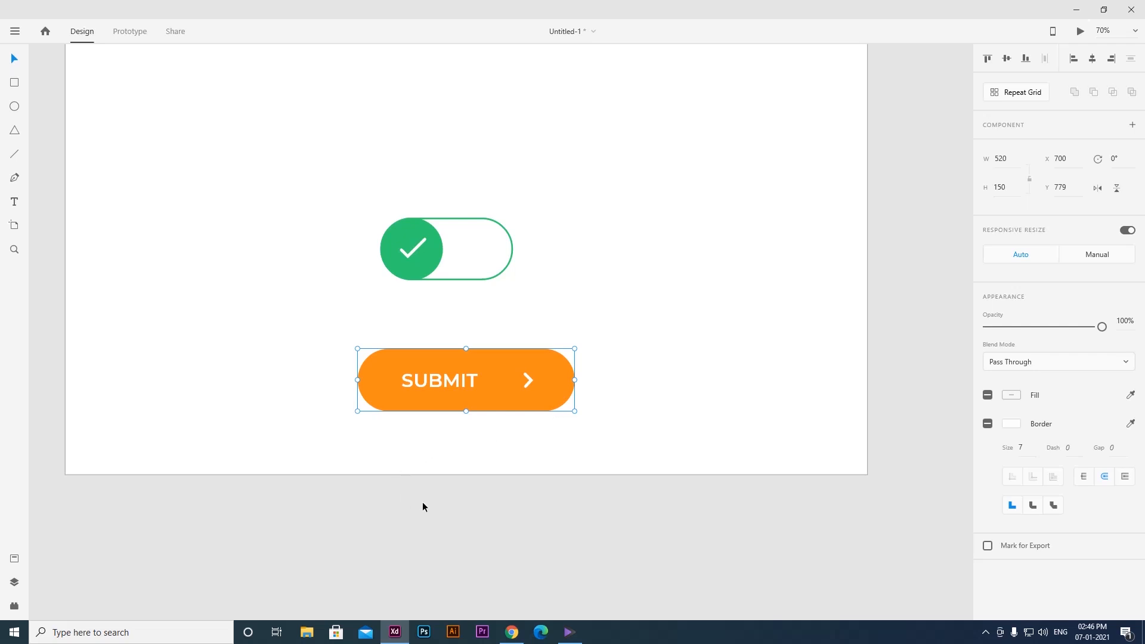
right_click(464, 382)
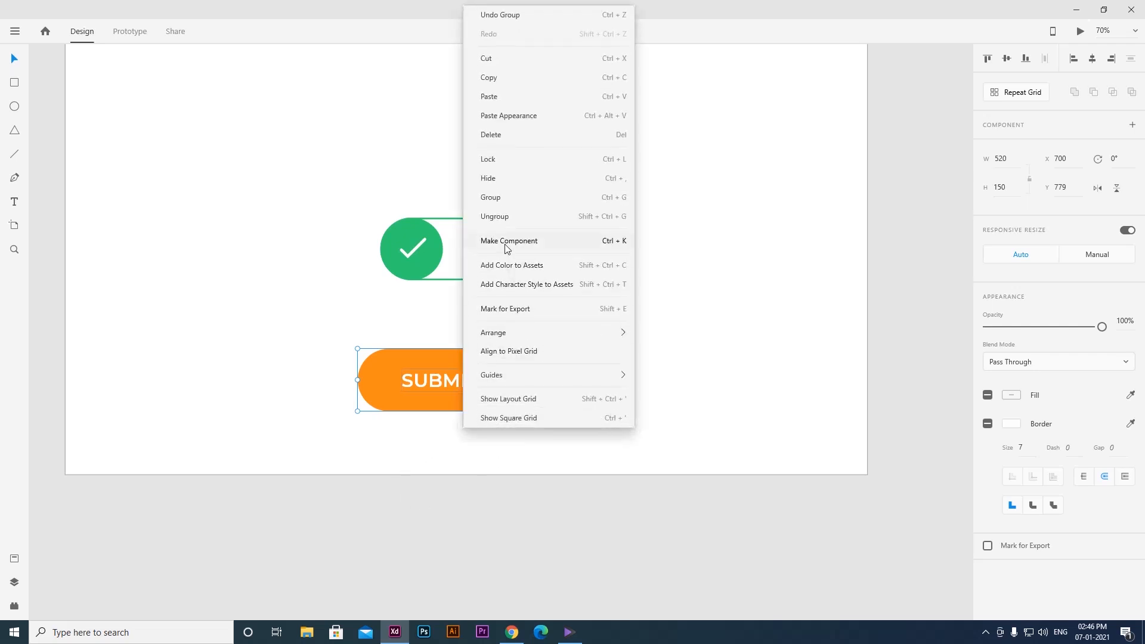
click(557, 245)
Add a hover state to the SUBMIT button component and name it Mouse over.
scroll(494, 362, up, 5)
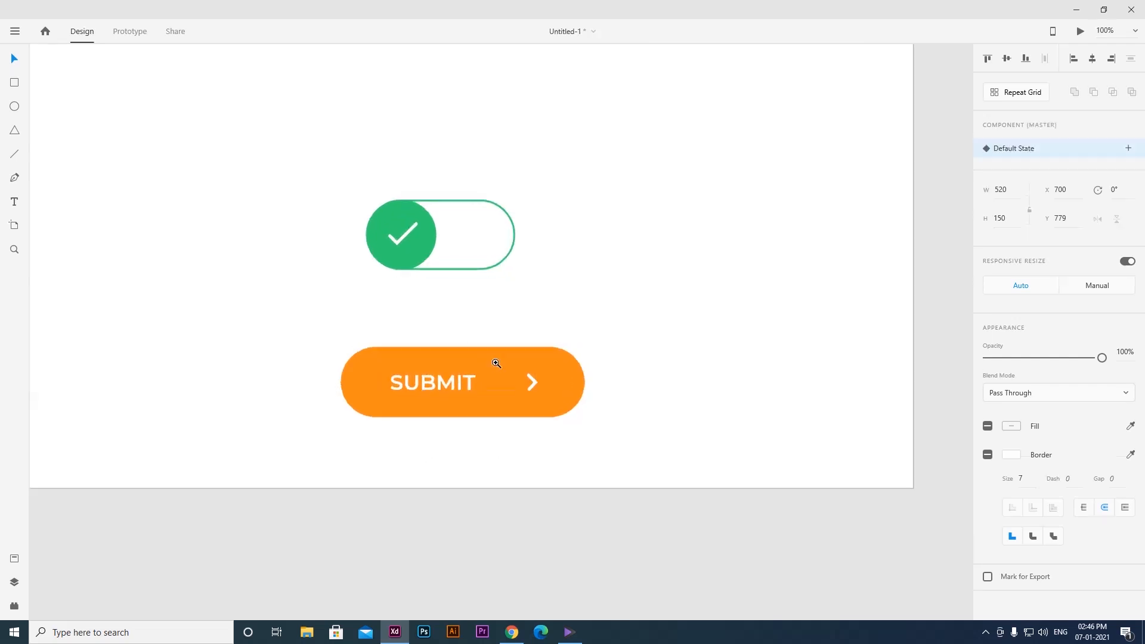
click(523, 380)
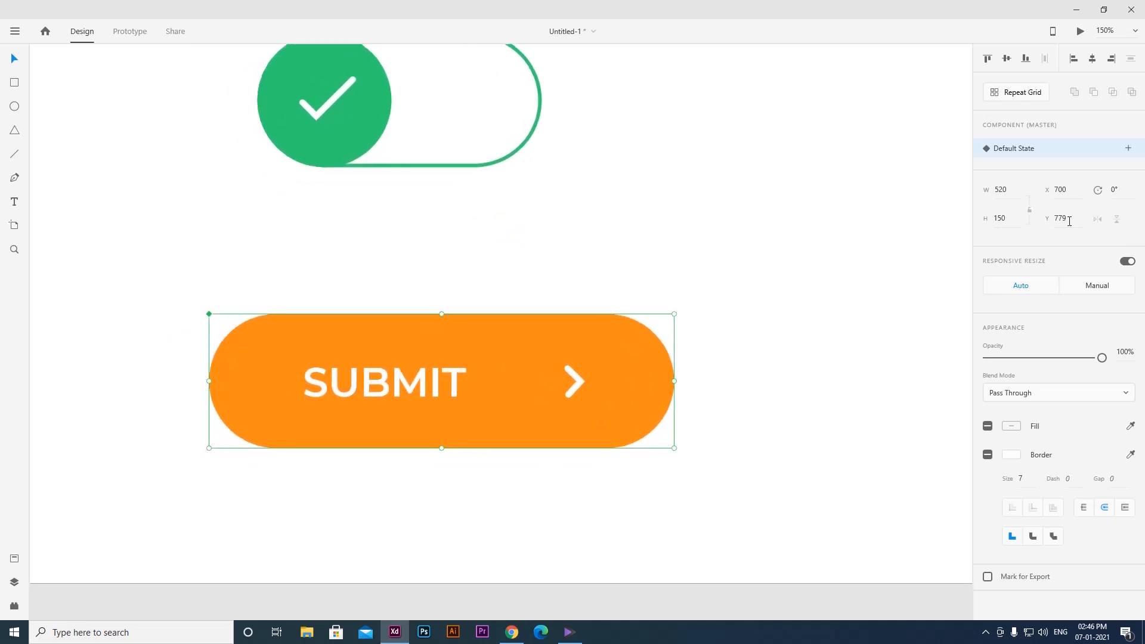
drag(618, 269, 598, 279)
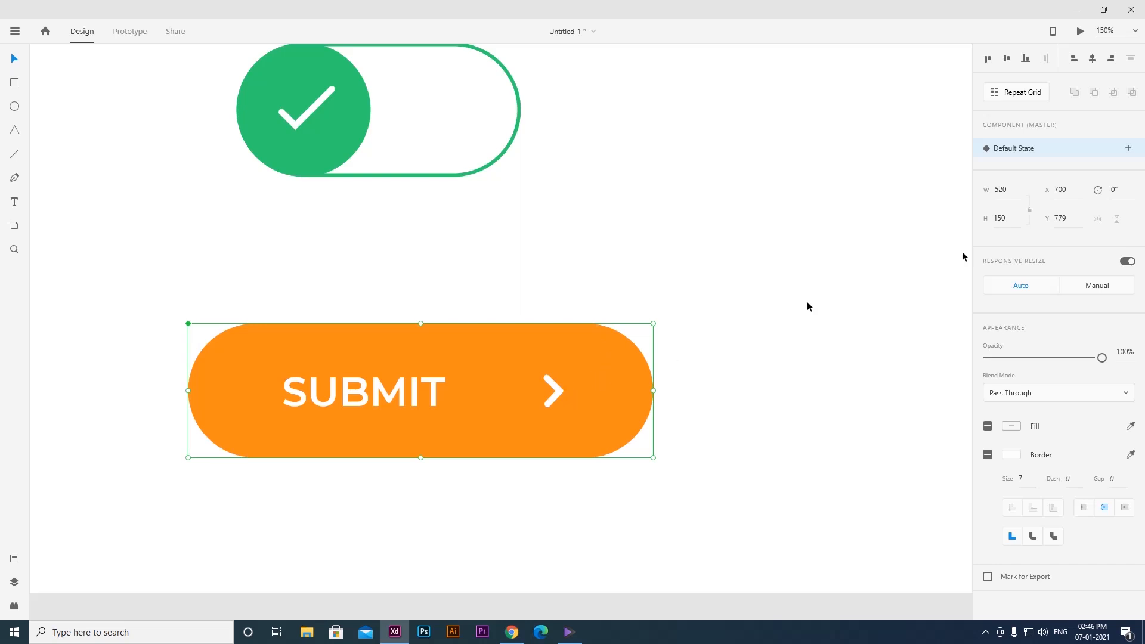
click(1130, 151)
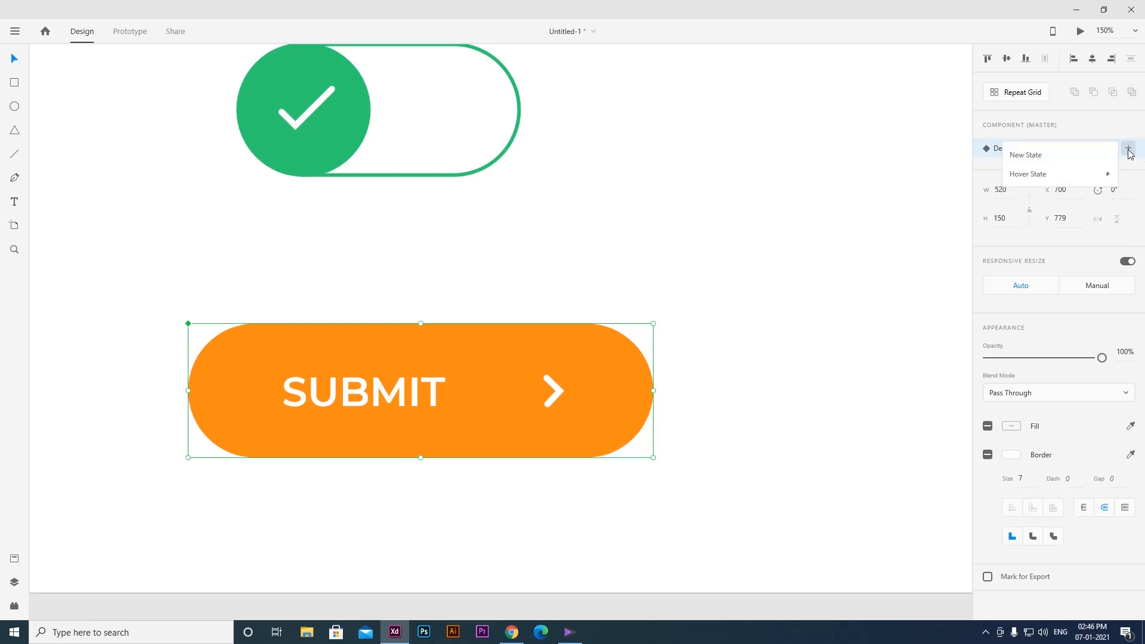
click(1053, 175)
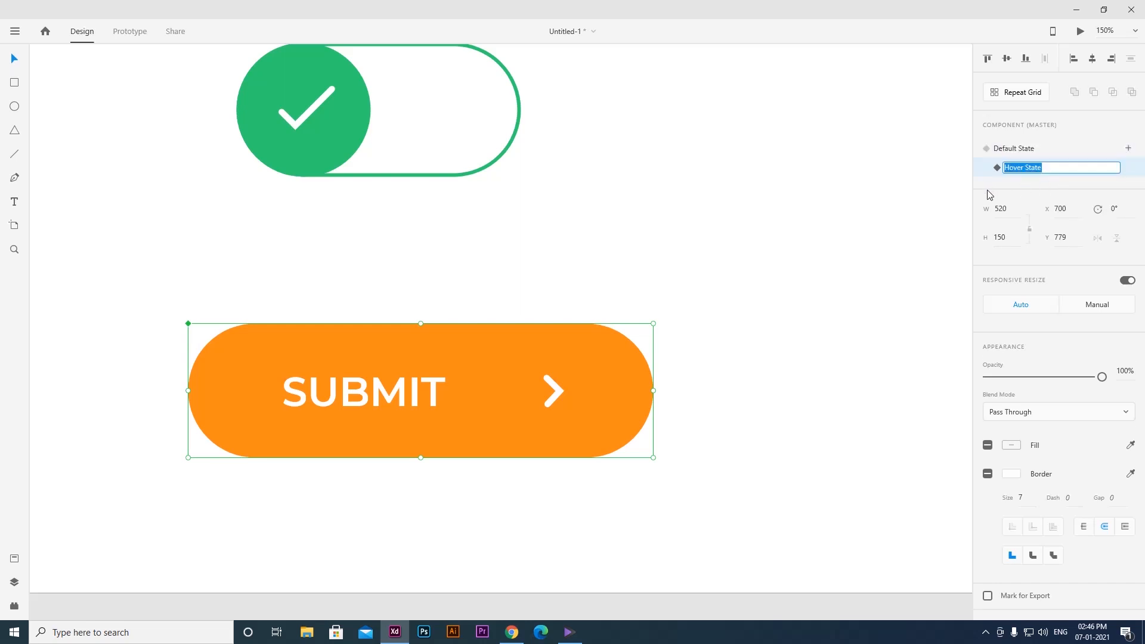
text(Mouse over)
key(Return)
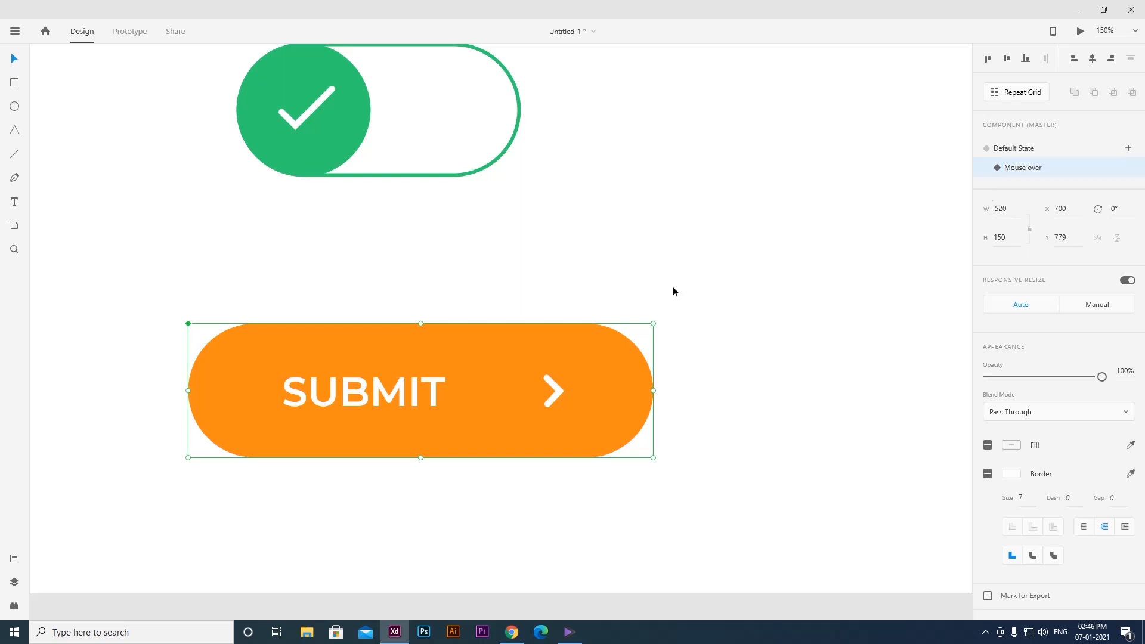
Change the pill's fill to a magenta-pink in the button's Mouse over state.
click(630, 273)
click(504, 361)
double_click(523, 350)
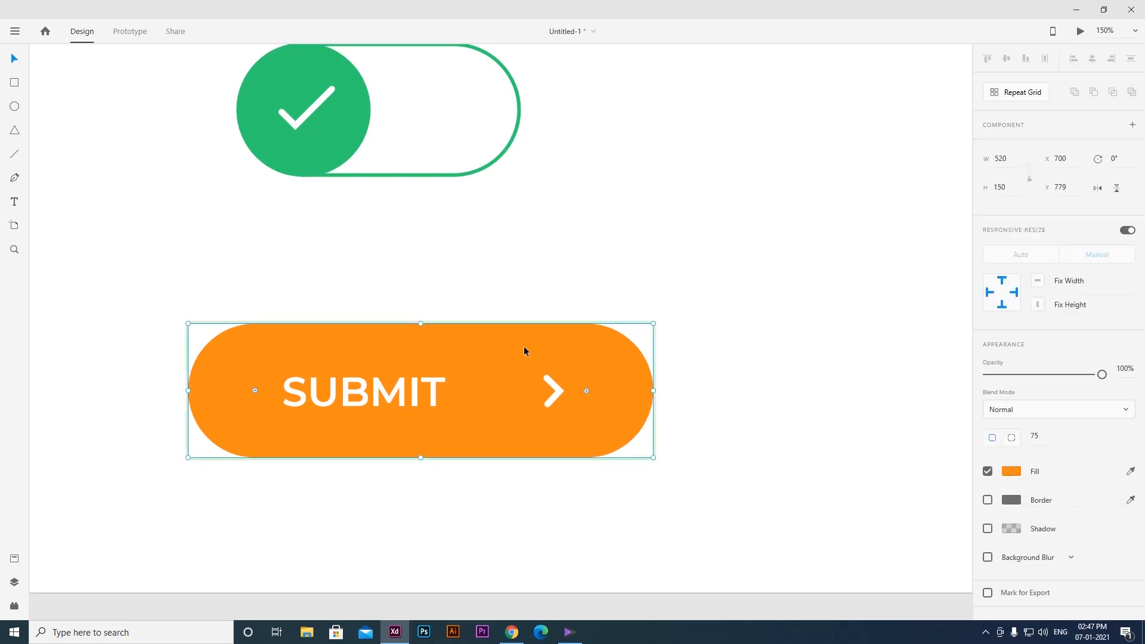
click(1017, 472)
click(951, 417)
drag(916, 416, 951, 407)
click(953, 411)
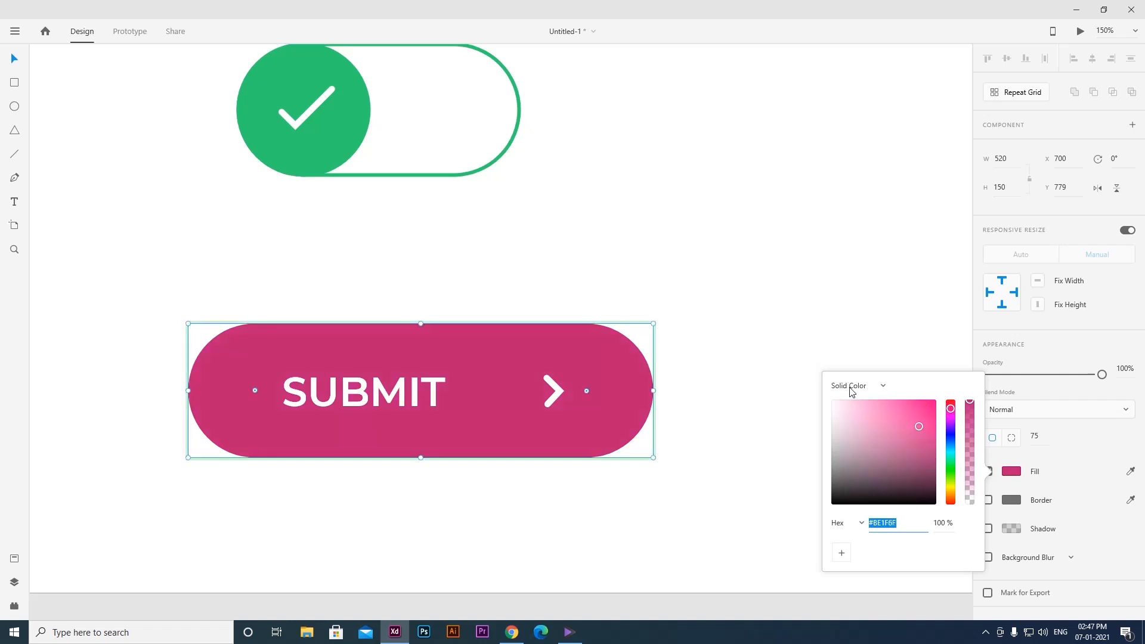
click(740, 383)
Enlarge the SUBMIT text to size 60 in the Mouse over state and deselect it.
click(402, 406)
double_click(402, 405)
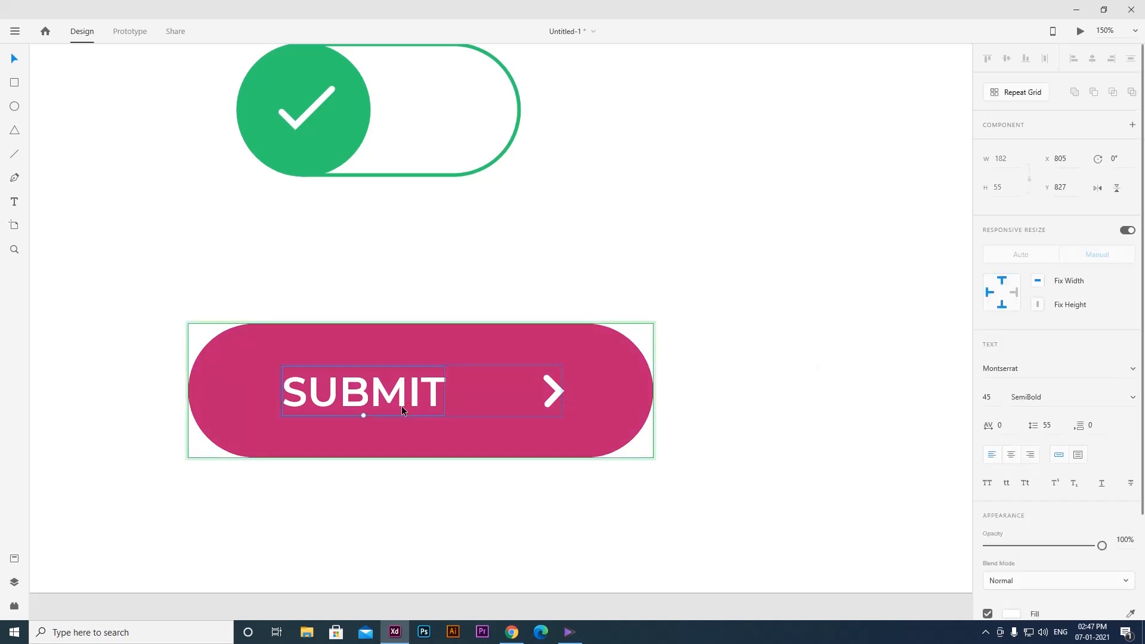
double_click(406, 404)
key(ctrl+shift+period)
key(ctrl+shift+period)
key(ctrl+shift+period)
key(ctrl+shift+period)
key(ctrl+shift+period)
key(ctrl+shift+period)
key(ctrl+shift+period)
key(ctrl+shift+period)
key(ctrl+shift+period)
key(ctrl+shift+period)
key(ctrl+shift+period)
key(ctrl+shift+period)
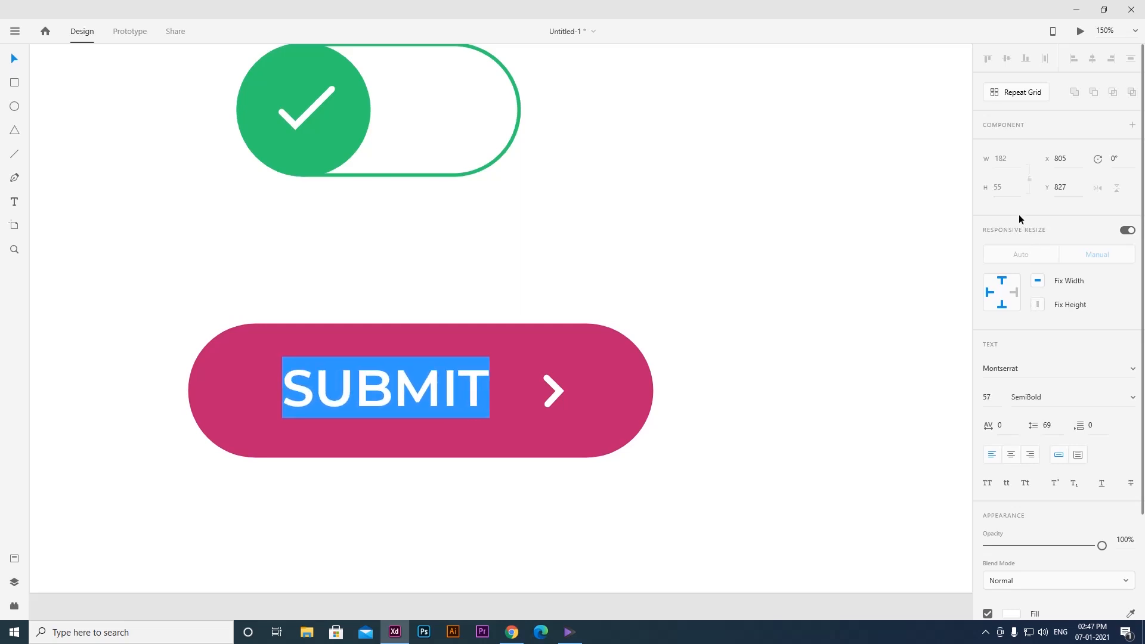
key(ctrl+shift+period)
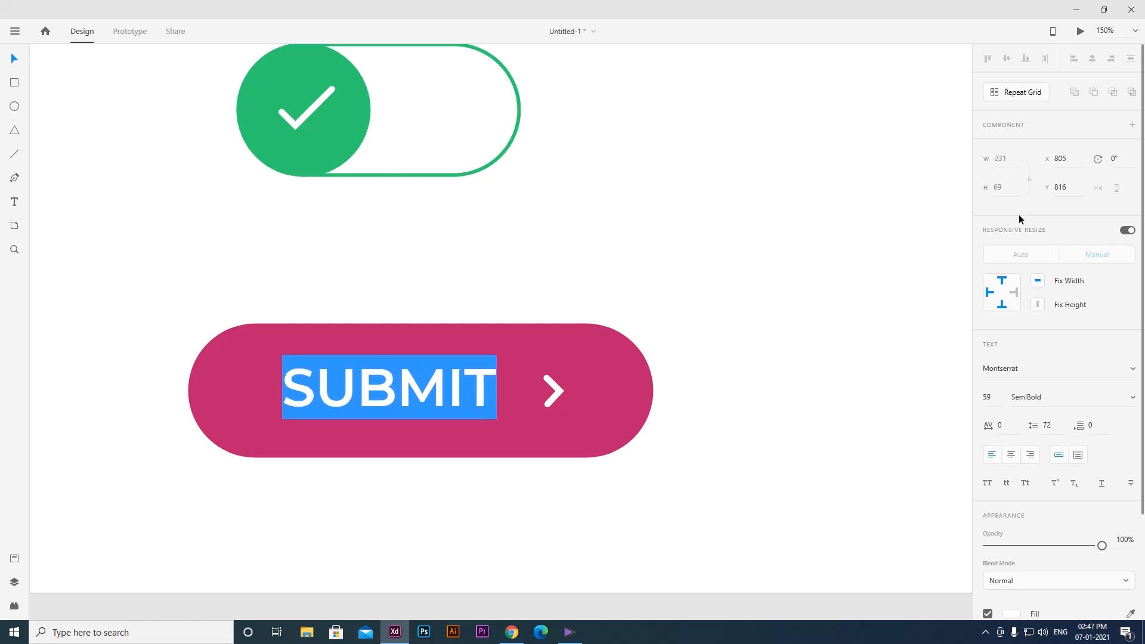
key(ctrl+shift+period)
key(Escape)
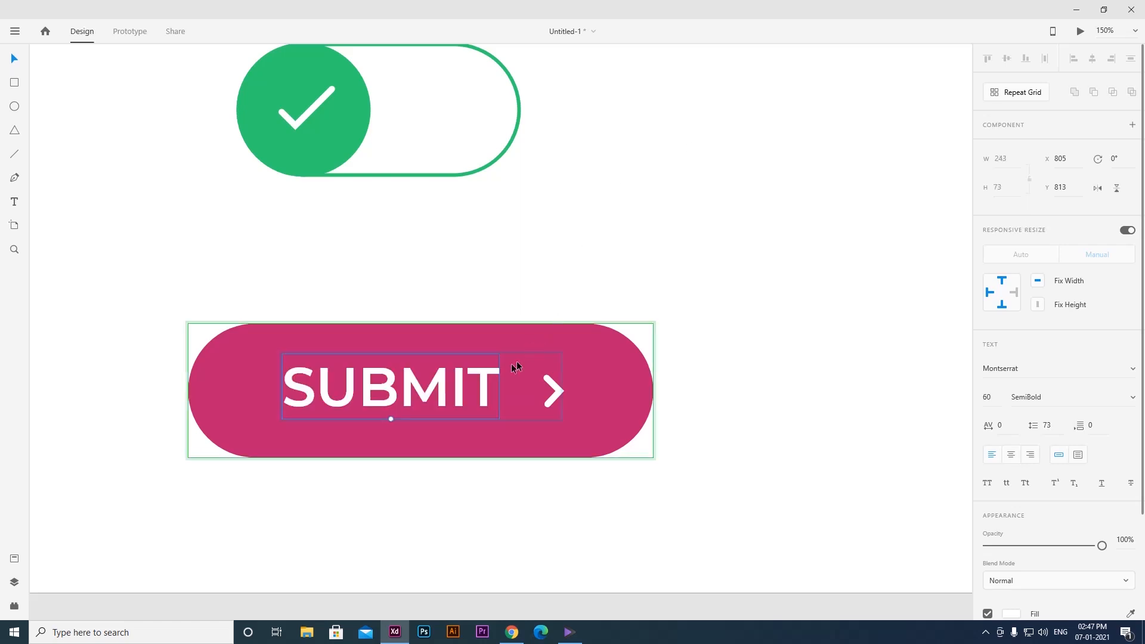
click(484, 297)
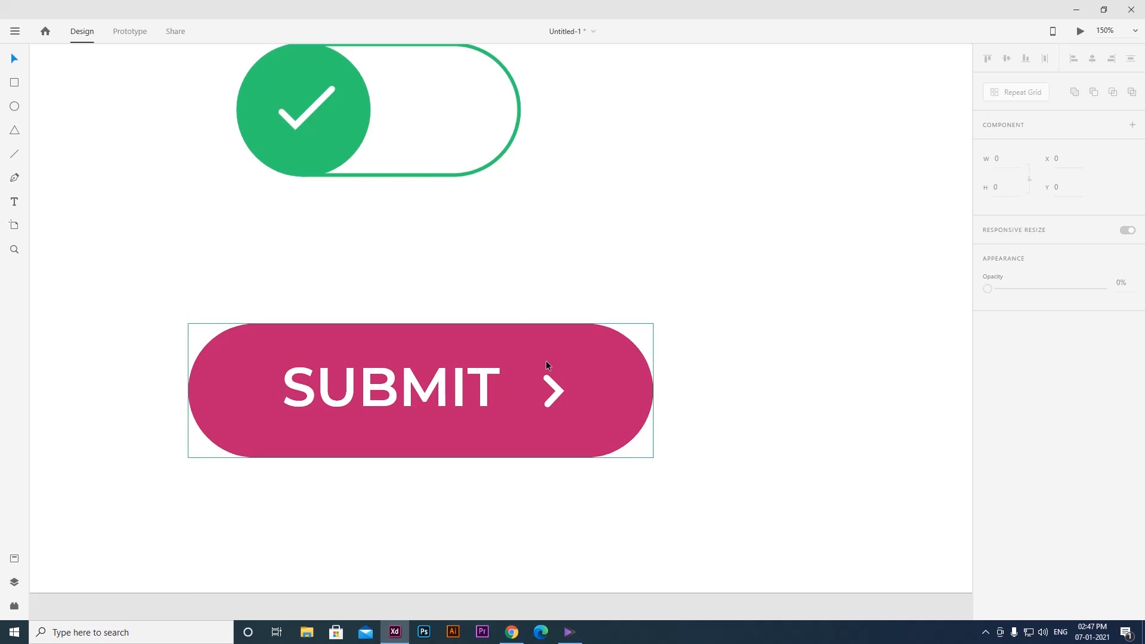
Compare the SUBMIT button's Default State with its Mouse over state and inspect the enlarged text's settings.
click(546, 360)
click(1033, 152)
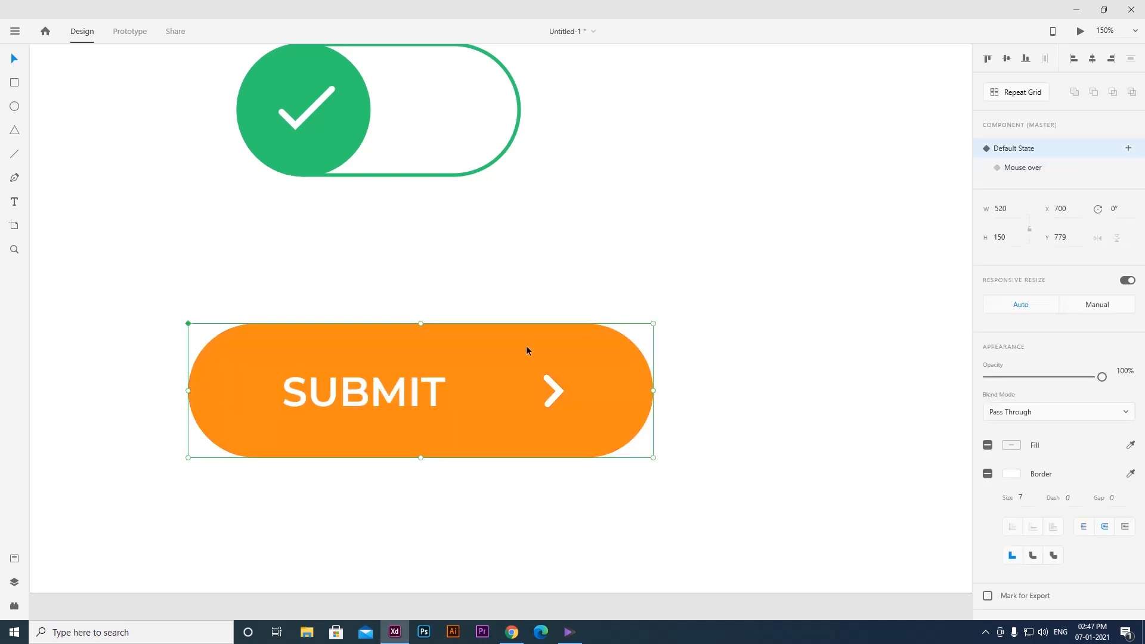
click(1037, 170)
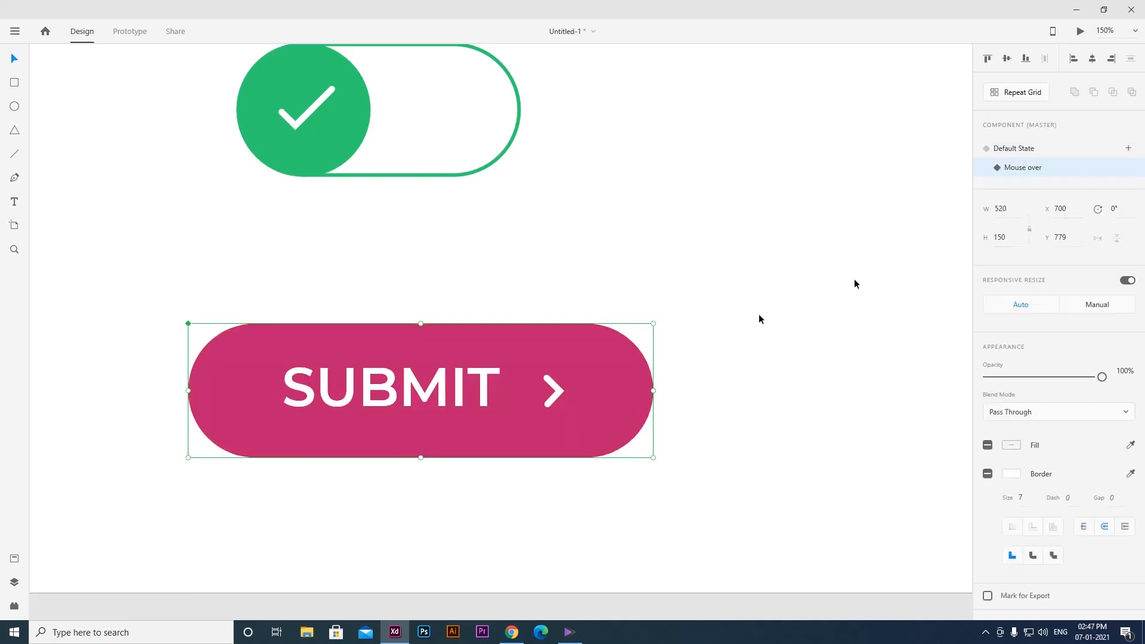
double_click(442, 387)
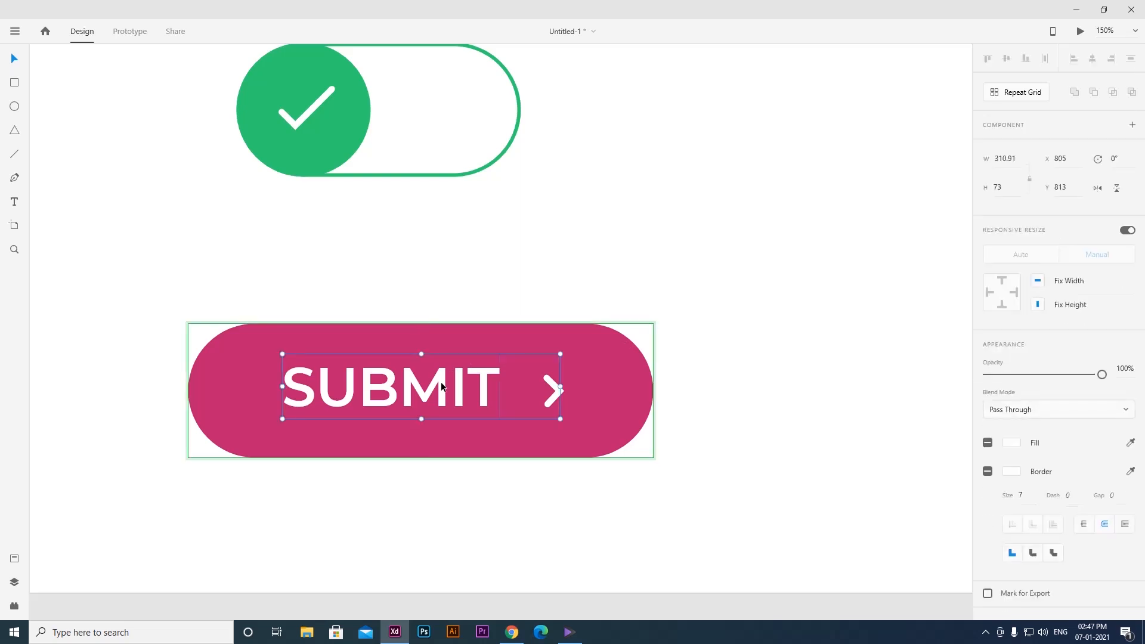
double_click(441, 387)
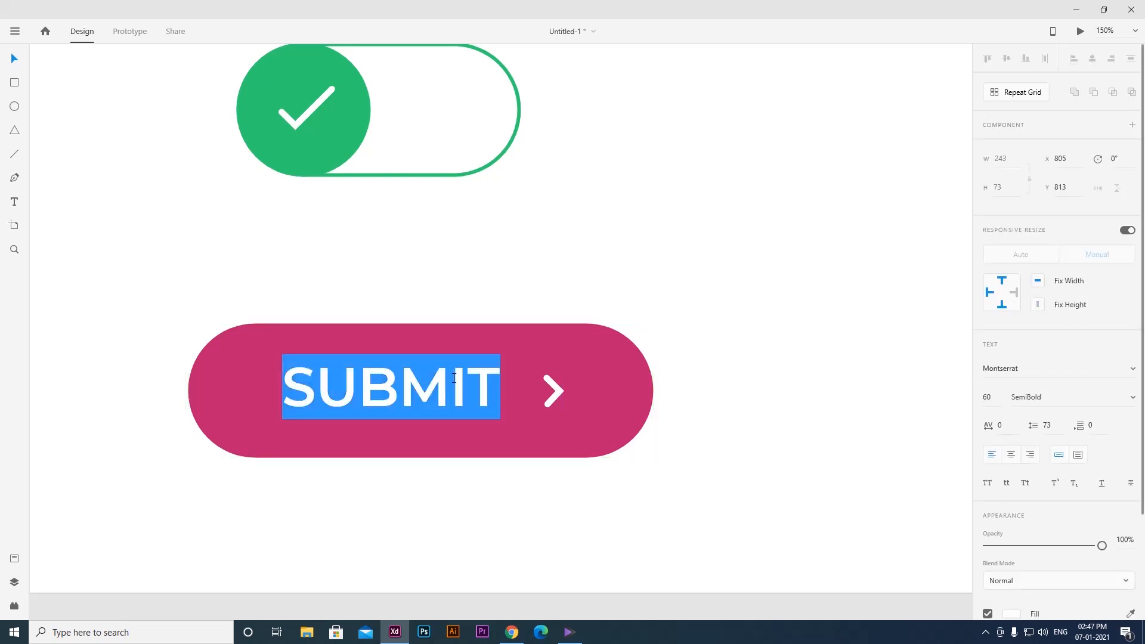
click(818, 243)
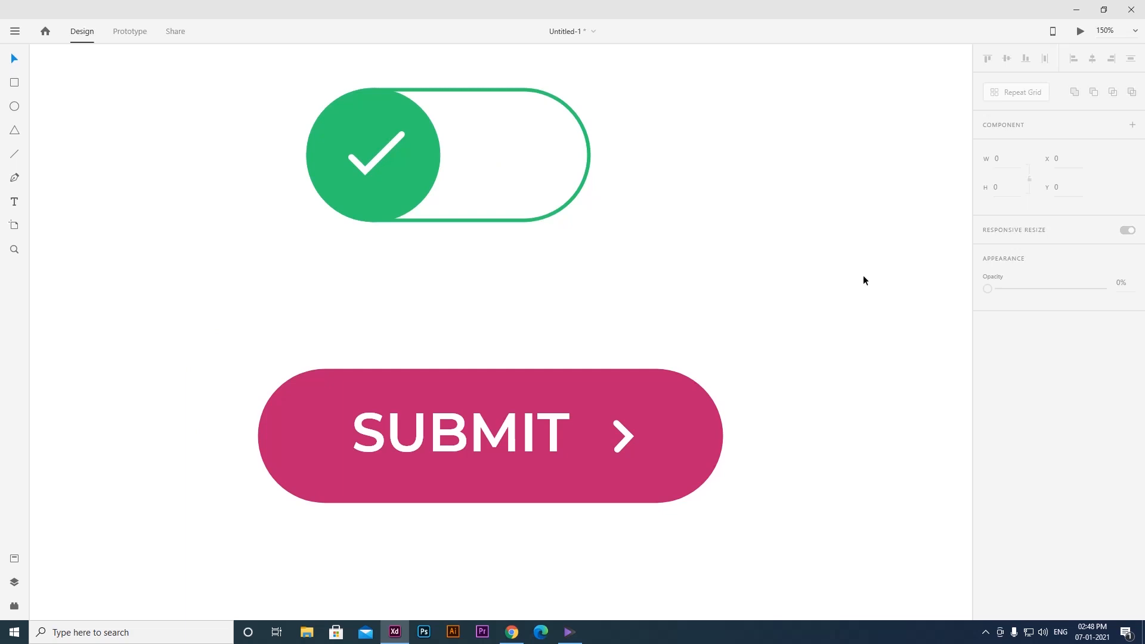
Add a prototype interaction to the SUBMIT button's Mouse over state with Hover as the trigger.
click(495, 427)
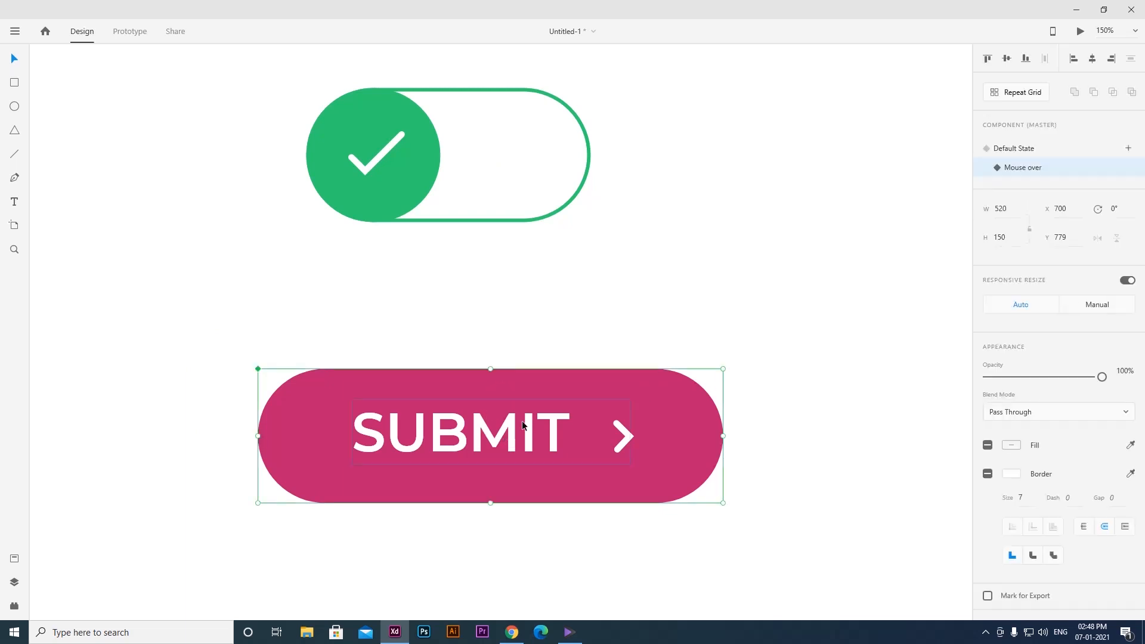
click(130, 32)
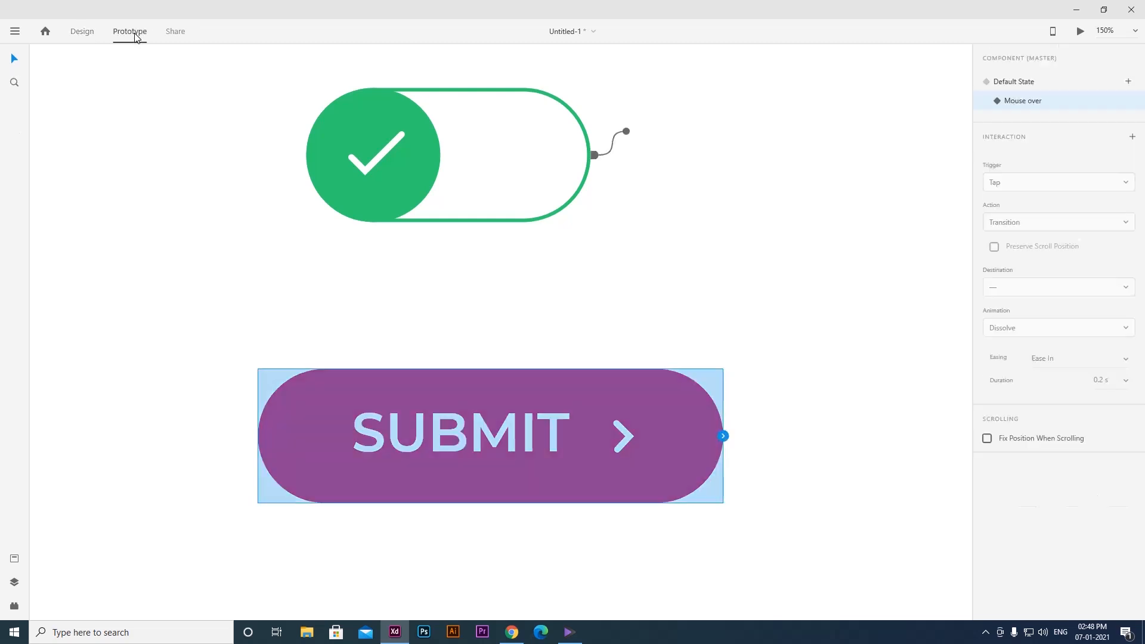
click(724, 437)
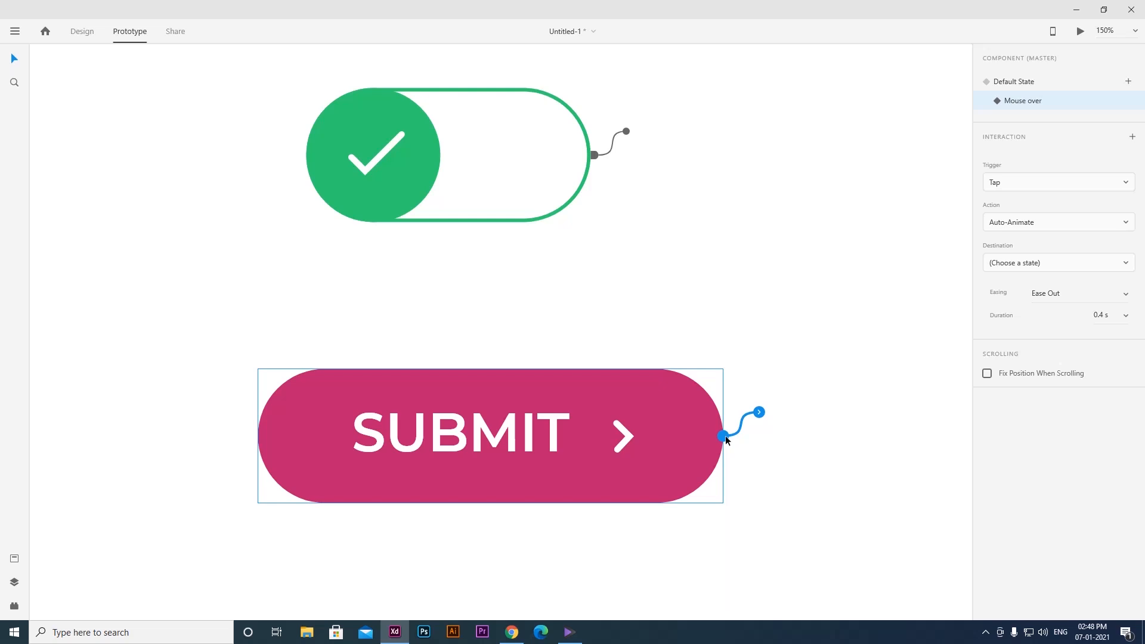
click(1046, 184)
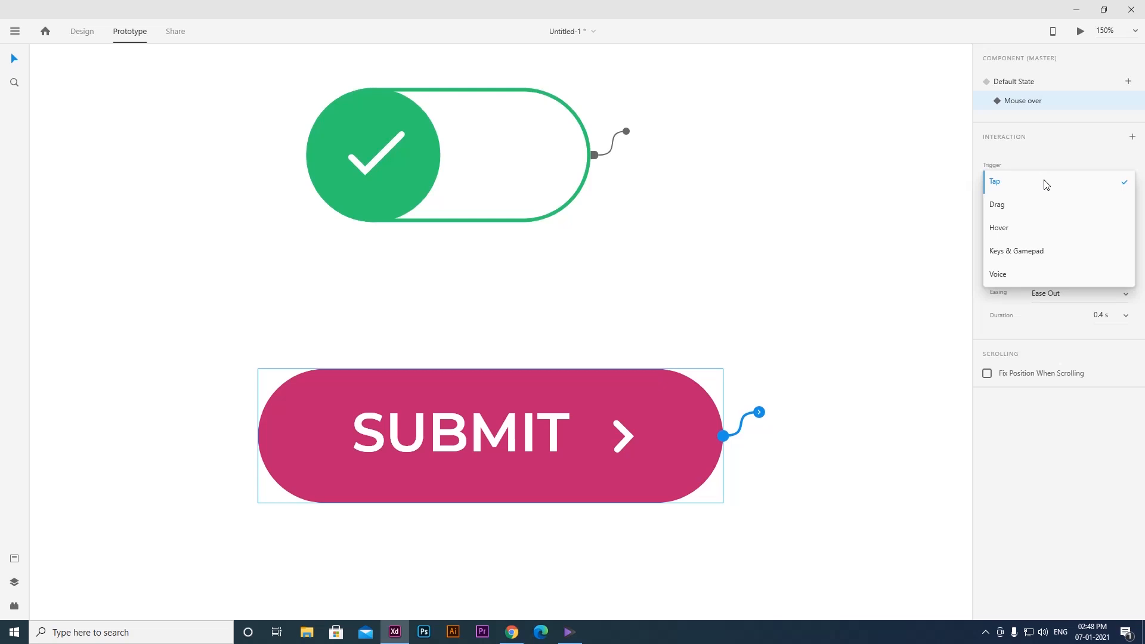
click(1036, 238)
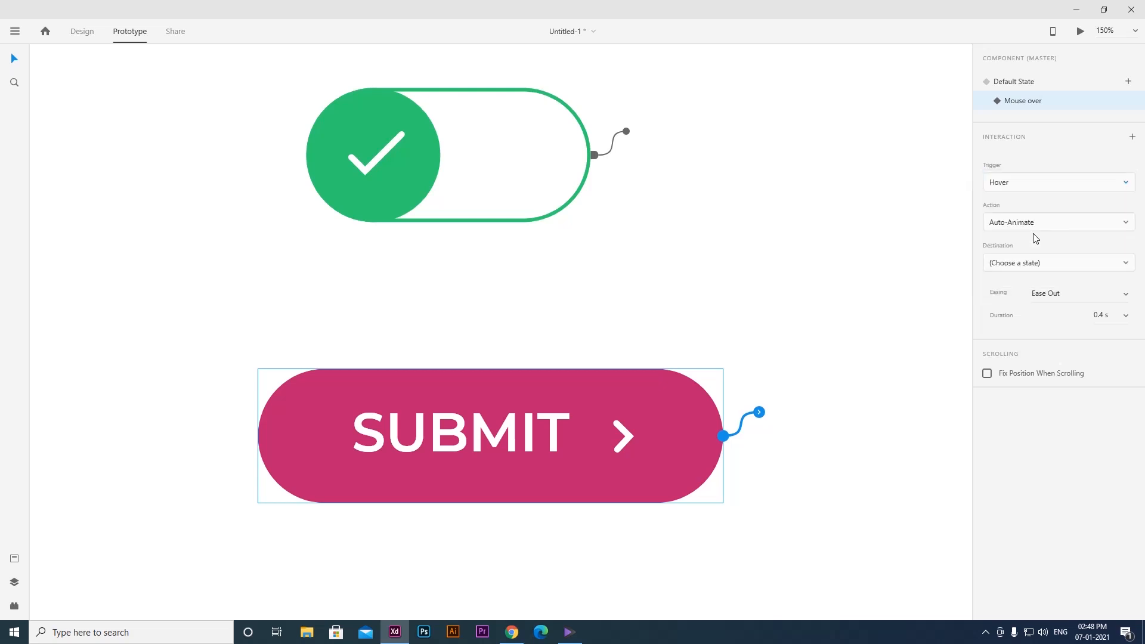
Set the Mouse over interaction's destination to Default State, keeping Auto-Animate, and review the interactions of both states.
click(1041, 223)
click(1043, 223)
click(1030, 263)
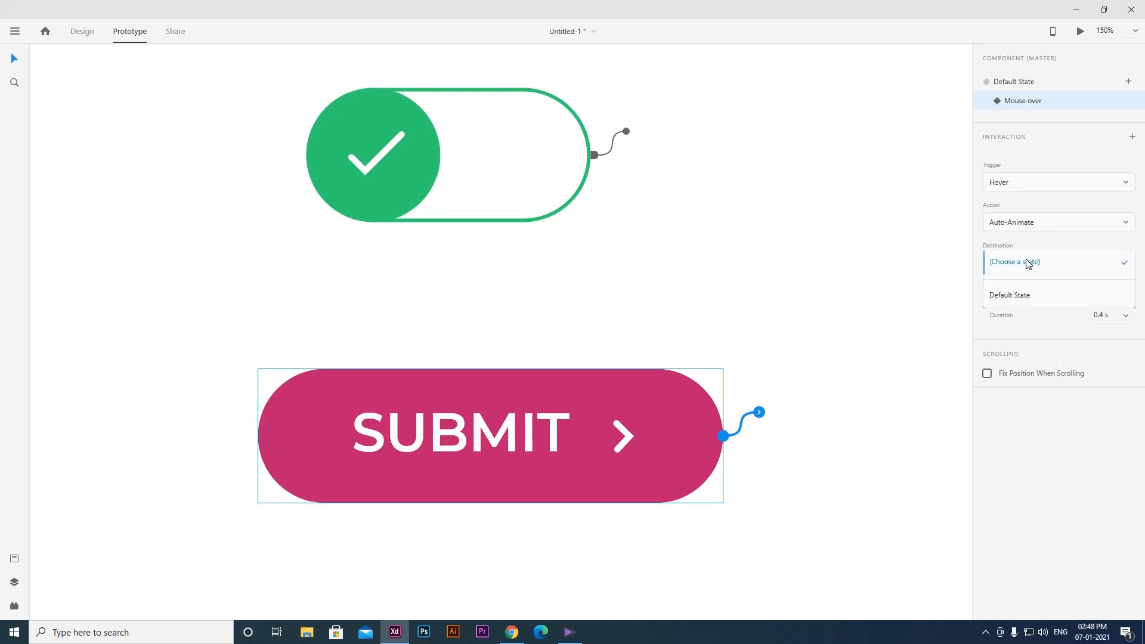
click(1042, 300)
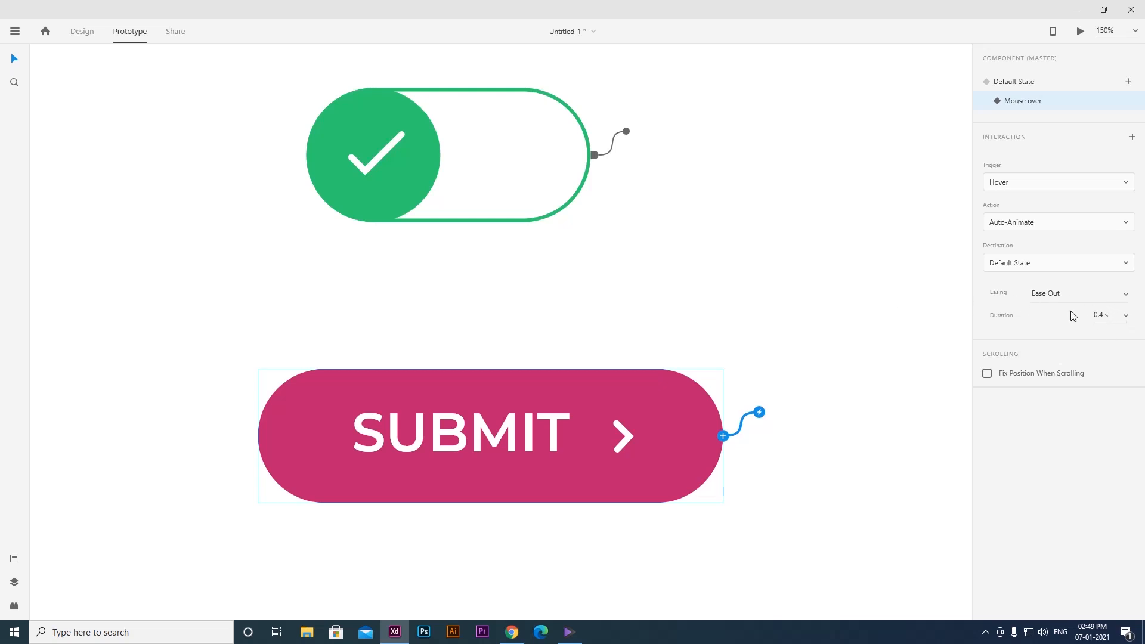
click(1013, 82)
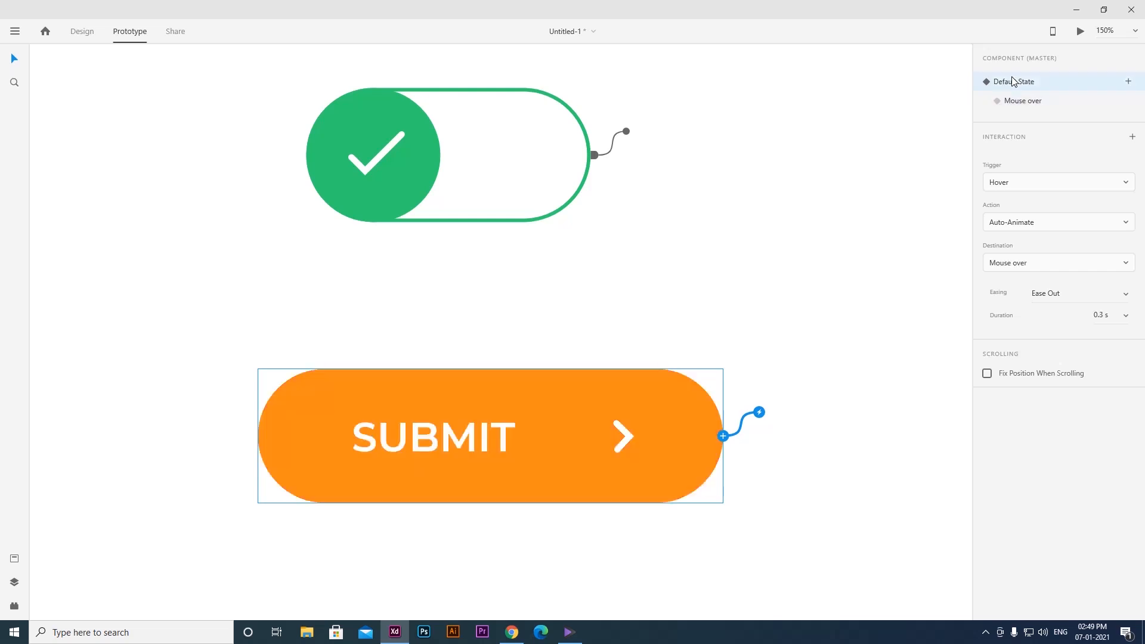
click(1022, 103)
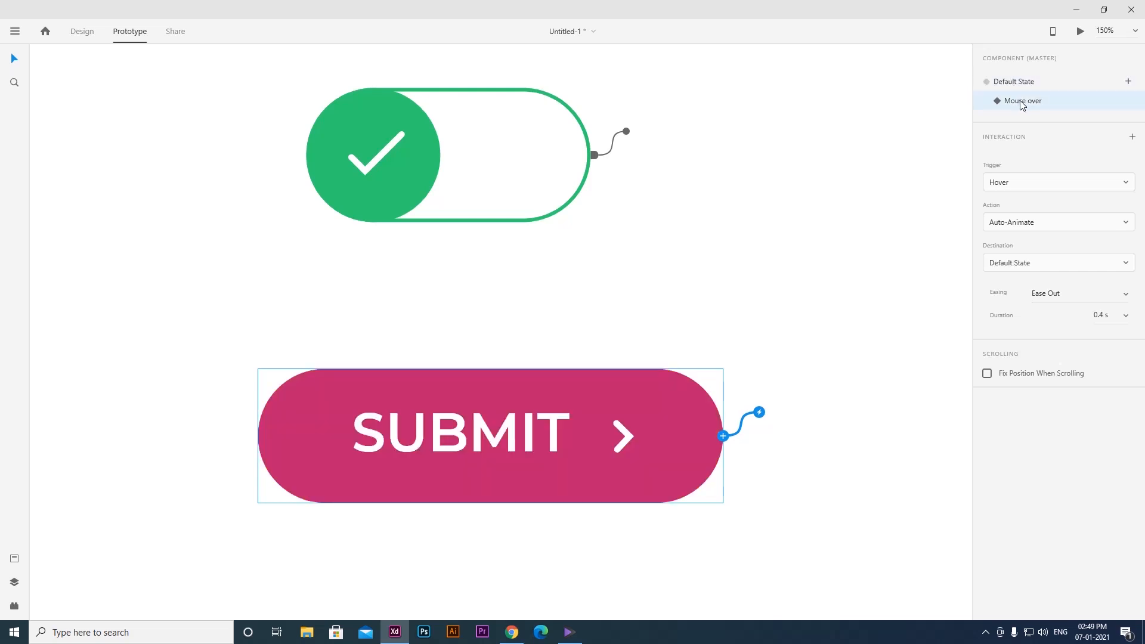
Return the SUBMIT button to its Default State and preview the prototype, testing the toggle switch both ways and the button's hover animation.
click(1027, 83)
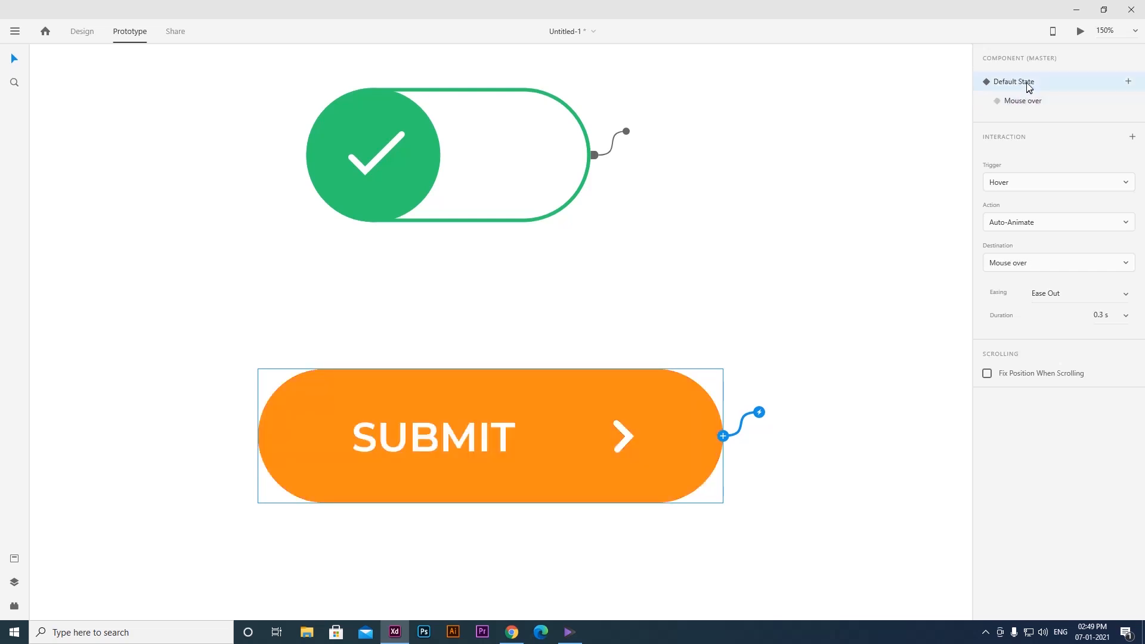
key(ctrl+Return)
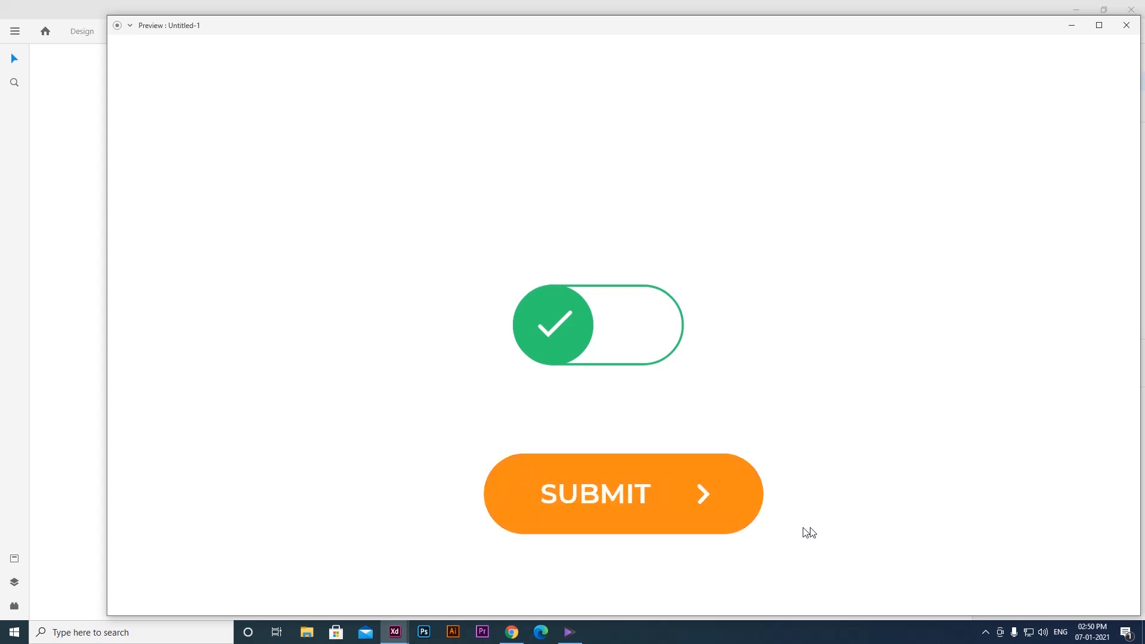
click(586, 350)
click(638, 349)
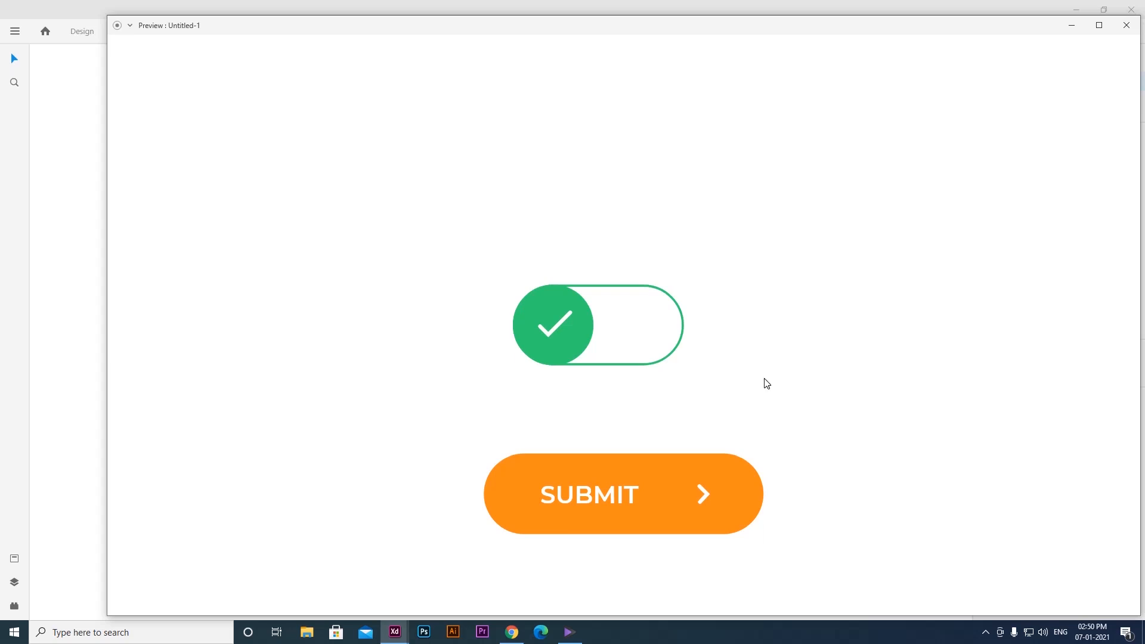
click(627, 355)
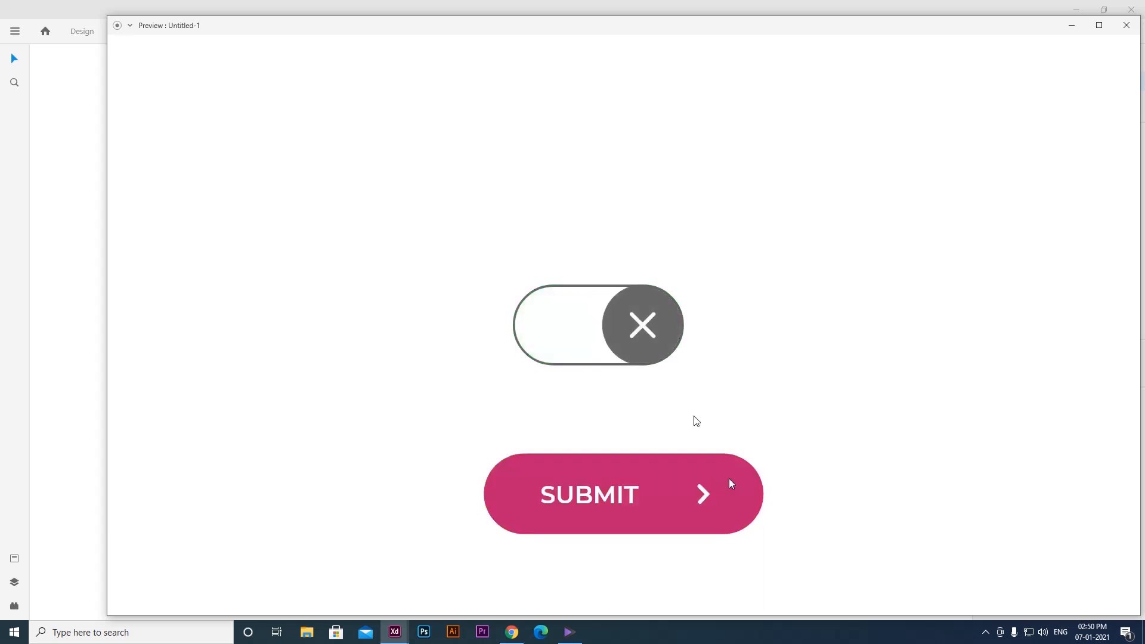
click(653, 329)
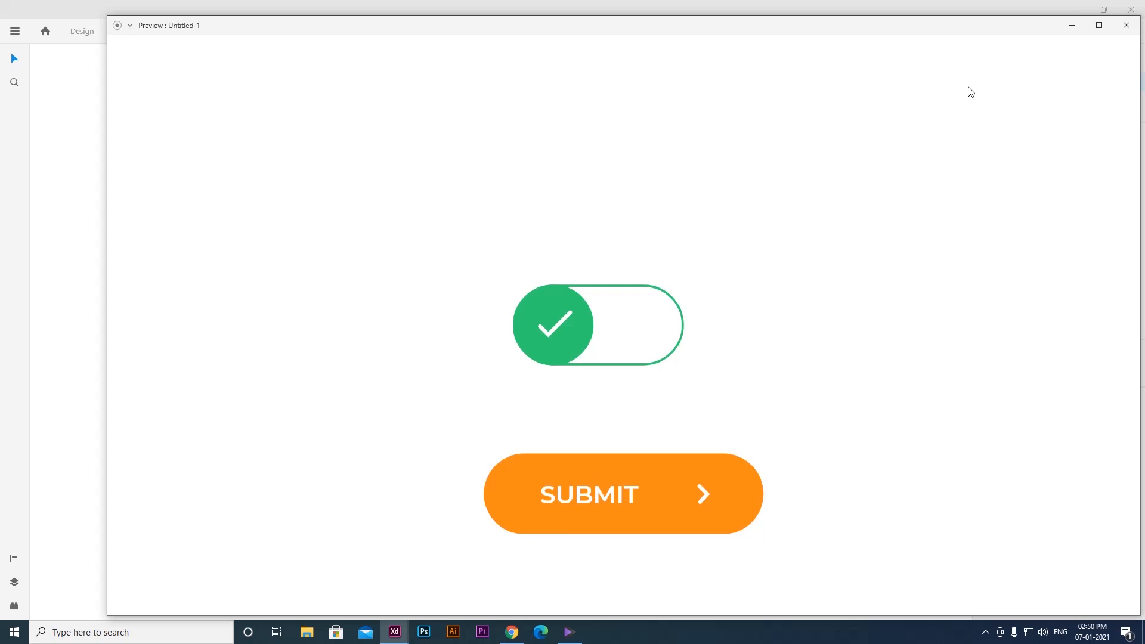
drag(966, 29, 929, 26)
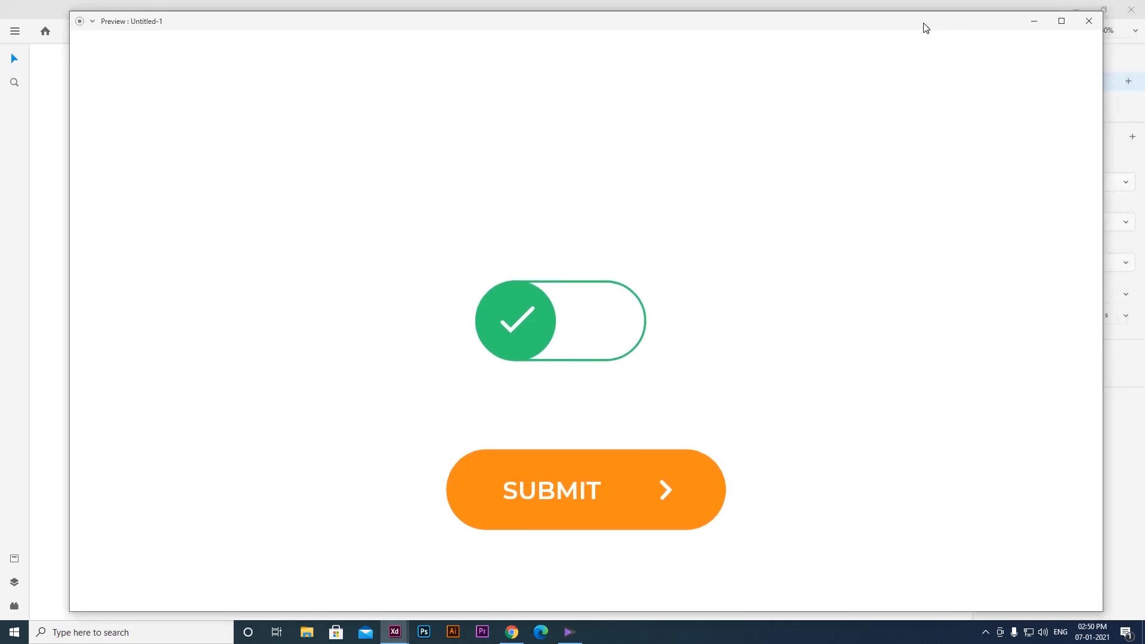